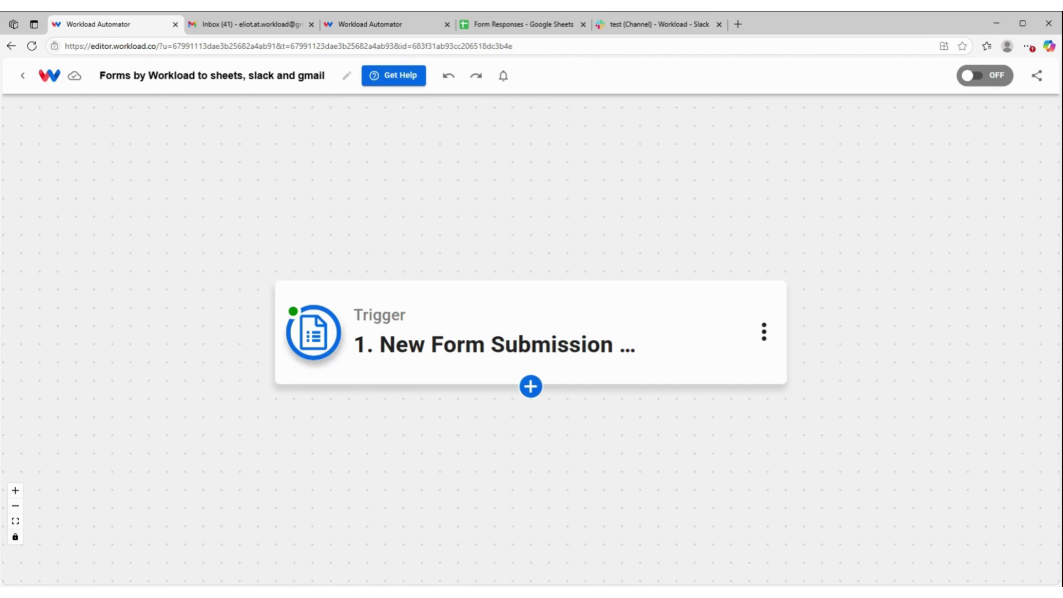
# Add a Google Sheets action after the form trigger, using the Create Spreadsheet Row event and the already connected account
pyautogui.click(531, 386)
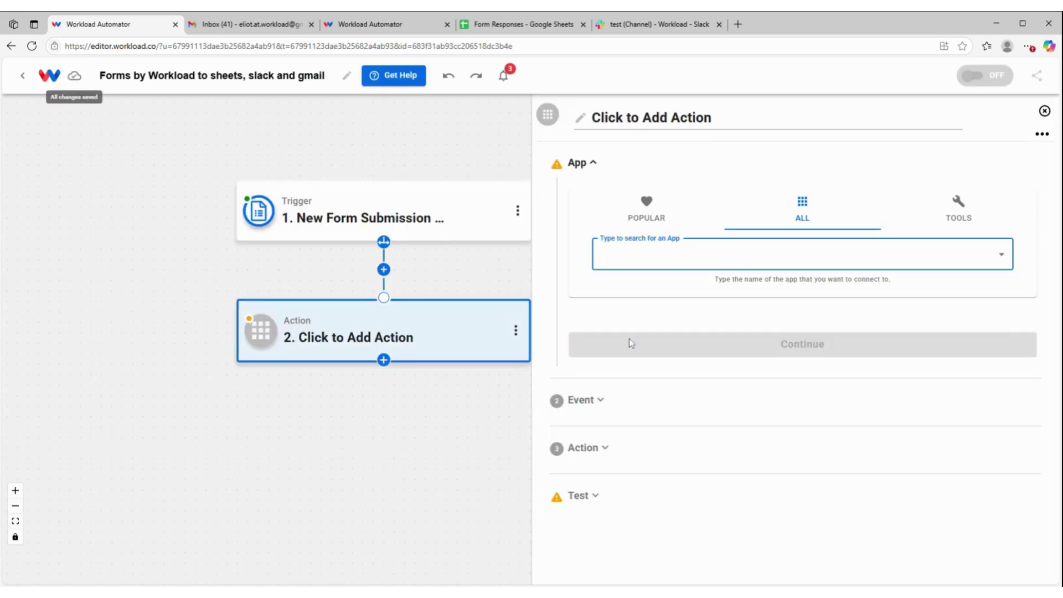
pyautogui.write('sheets')
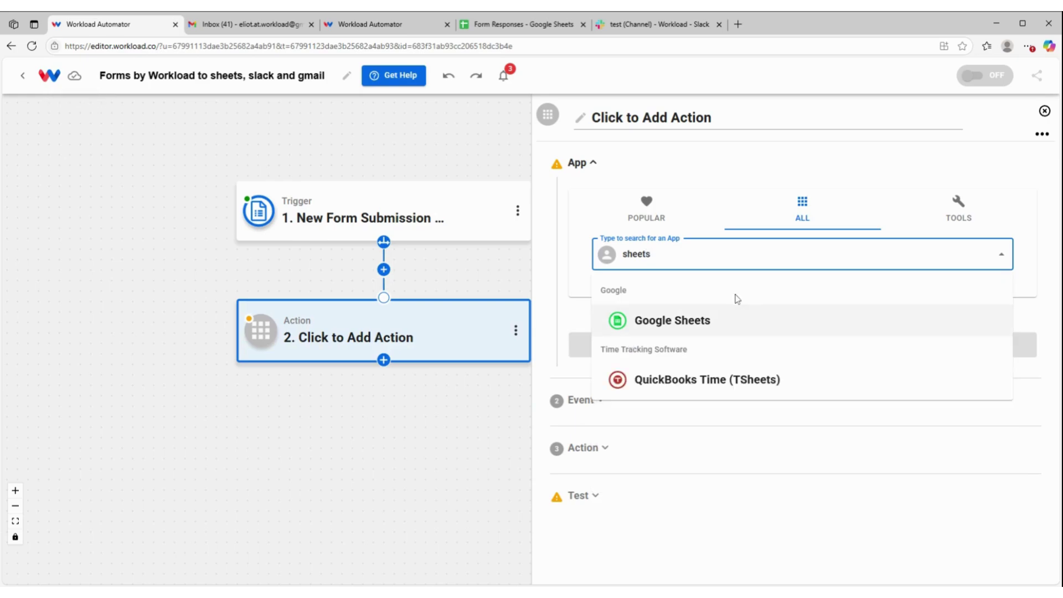
pyautogui.click(740, 324)
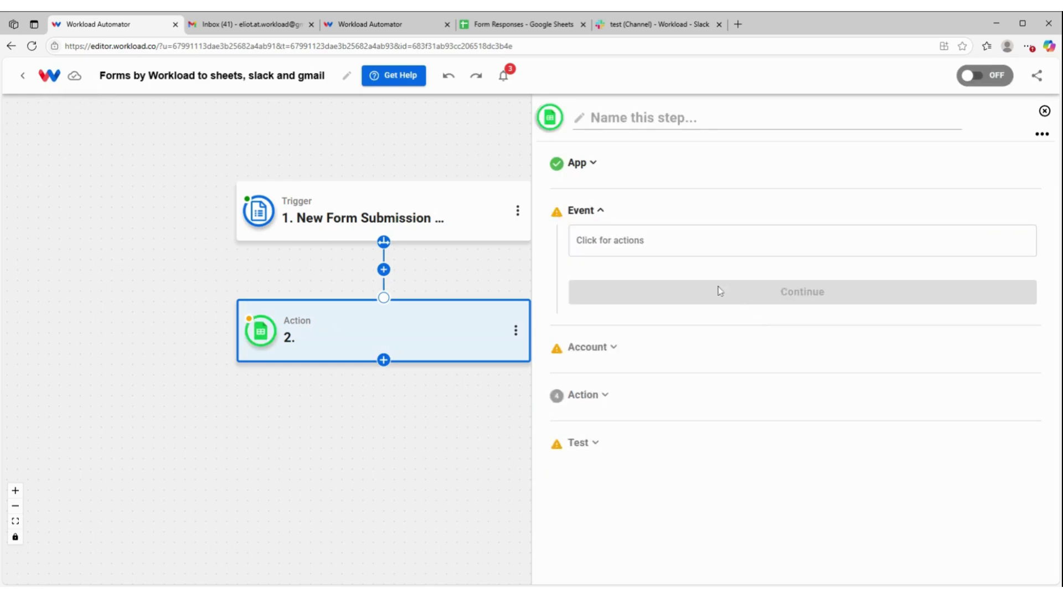
pyautogui.click(698, 242)
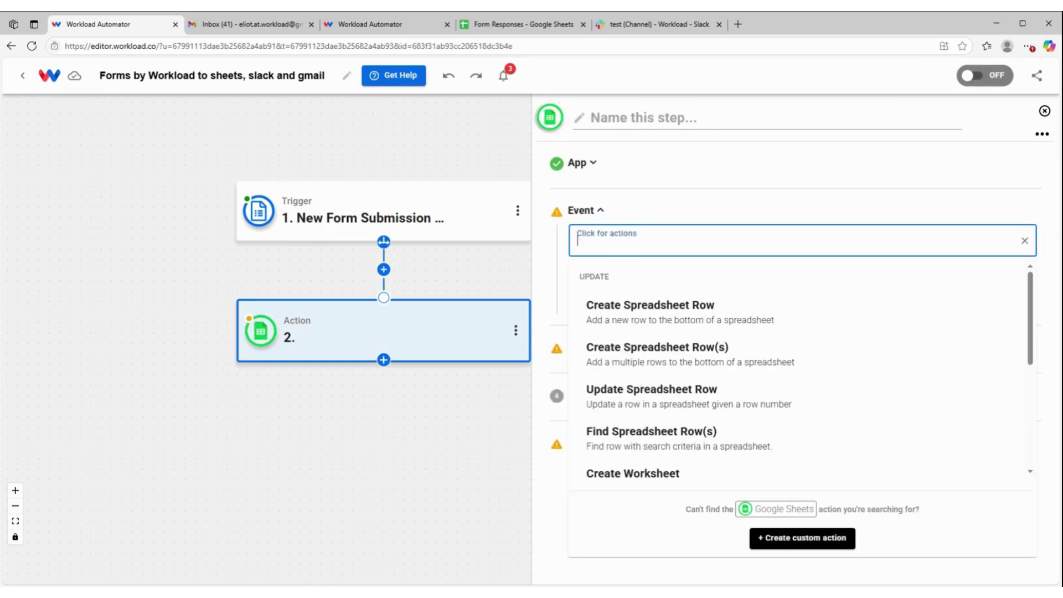
pyautogui.click(680, 311)
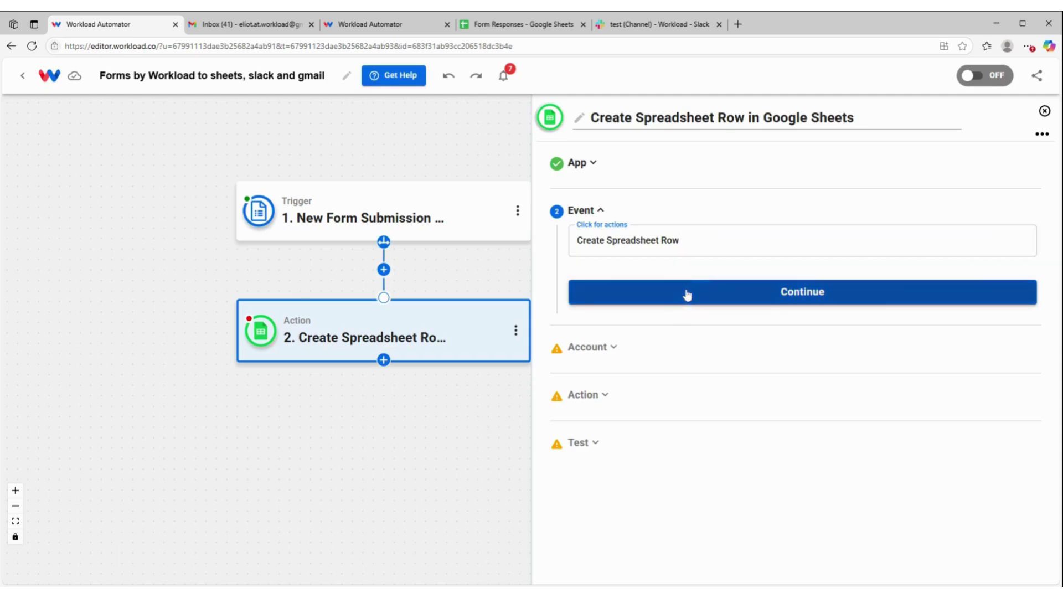
pyautogui.click(684, 292)
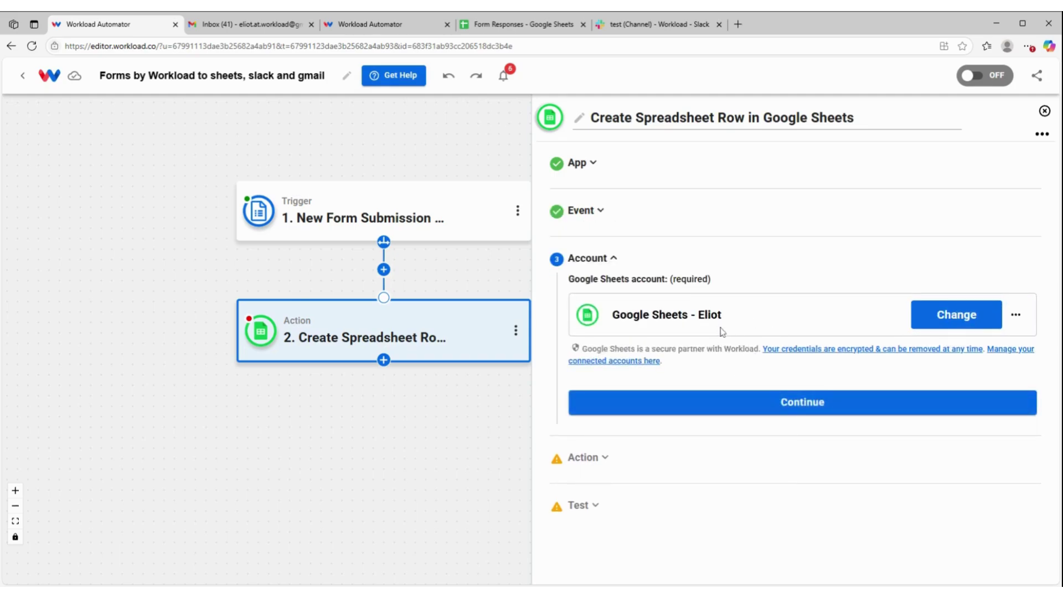
pyautogui.click(724, 400)
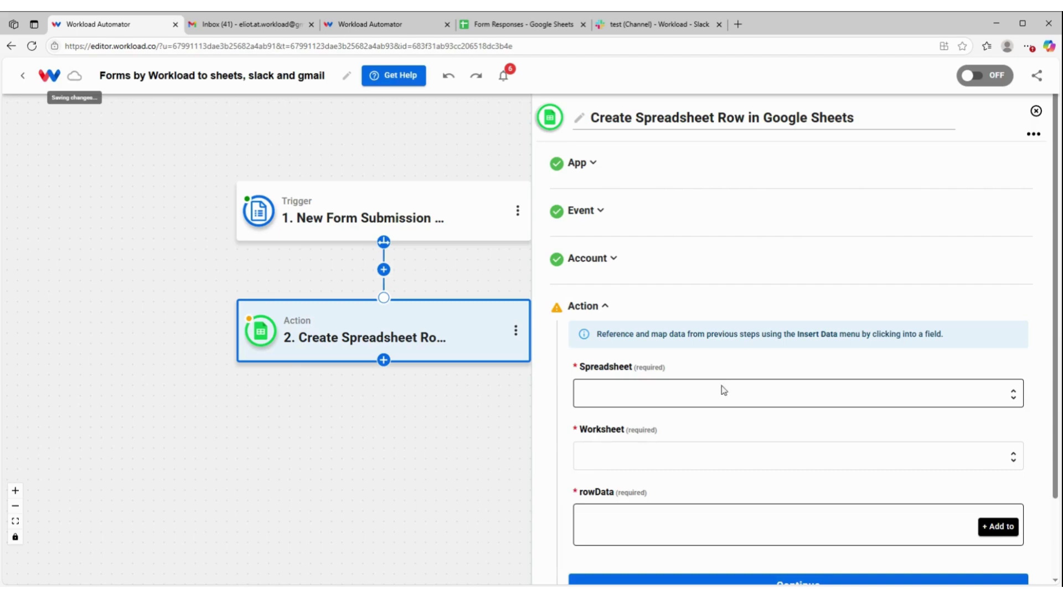
# Set the row action's destination to the form responses spreadsheet and its worksheet Sheet1
pyautogui.click(723, 390)
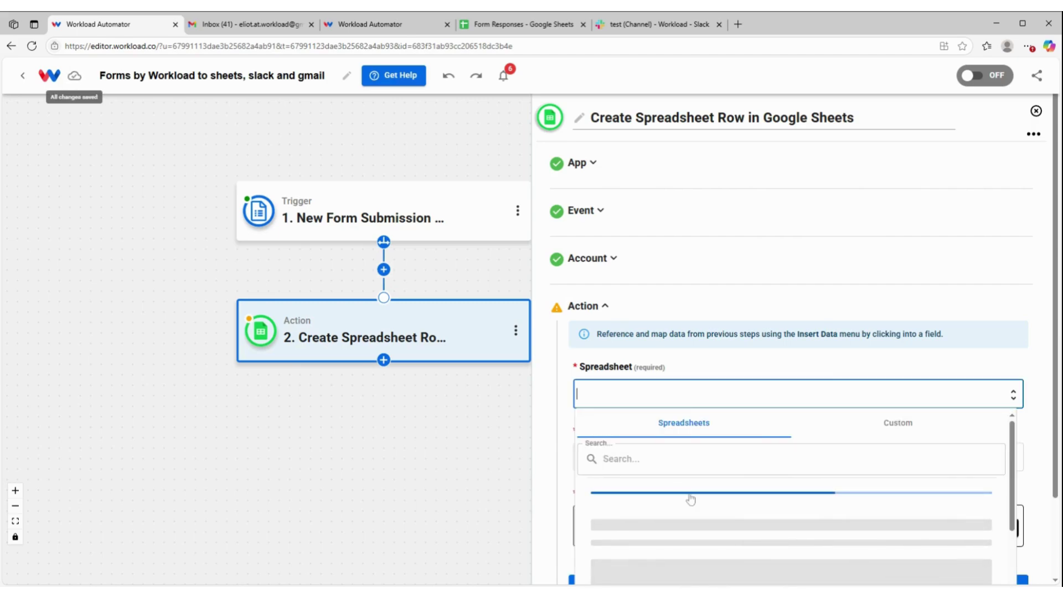
pyautogui.click(671, 511)
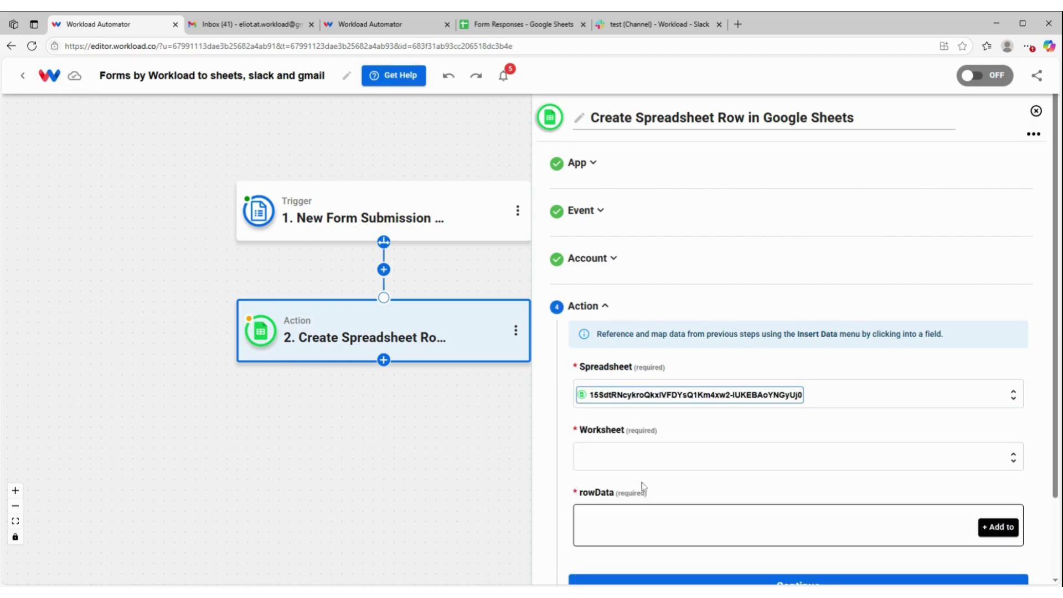
pyautogui.click(647, 458)
pyautogui.scroll(-2, 648, 462)
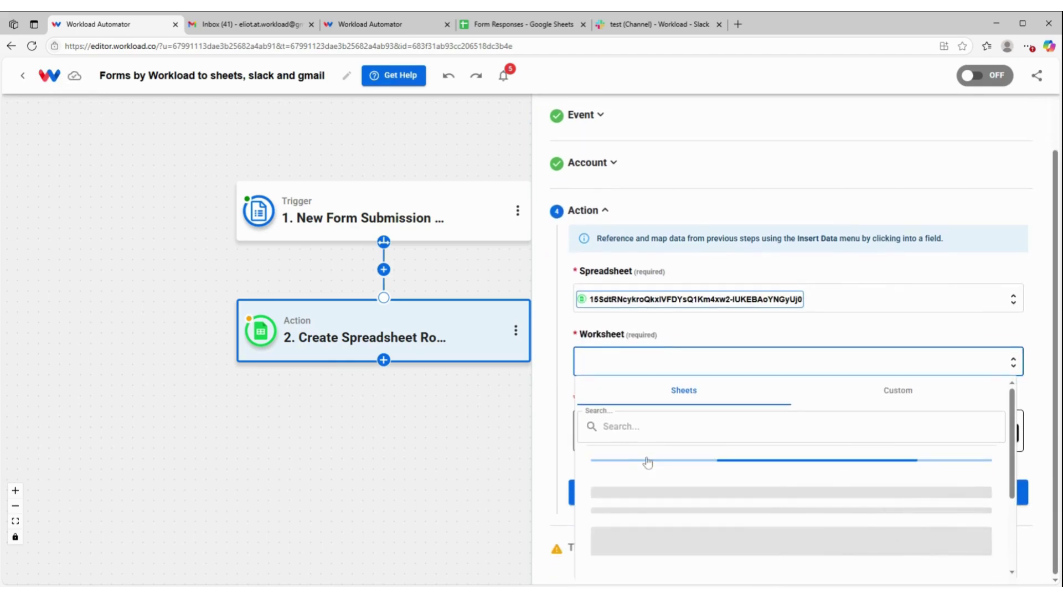
pyautogui.click(640, 470)
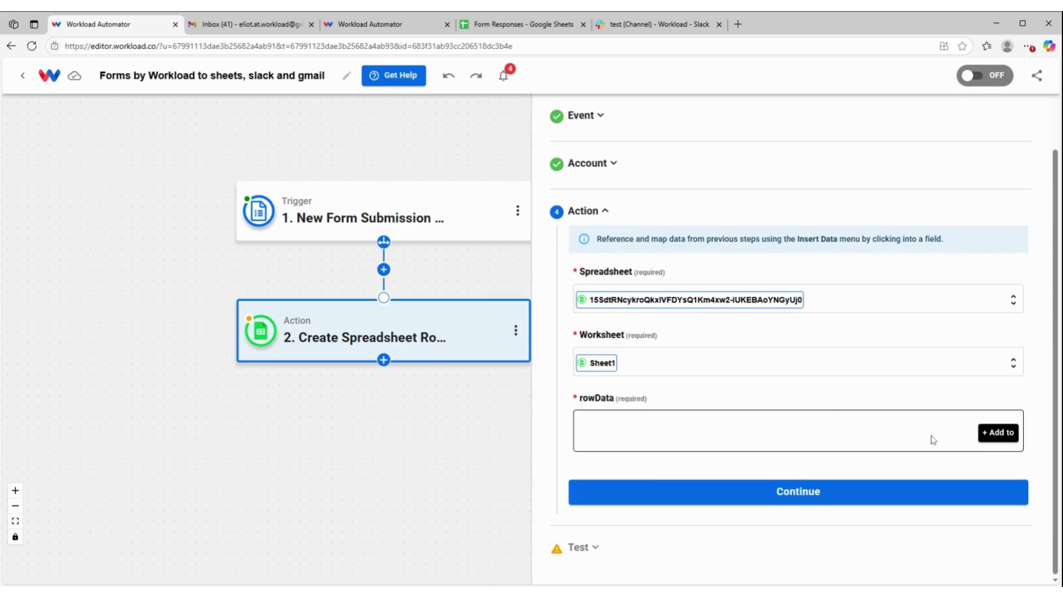
# Add a row data entry that maps the Breakfast column to the form's "What did you have for breakfast?" answer
pyautogui.click(1000, 435)
pyautogui.scroll(-2, 783, 410)
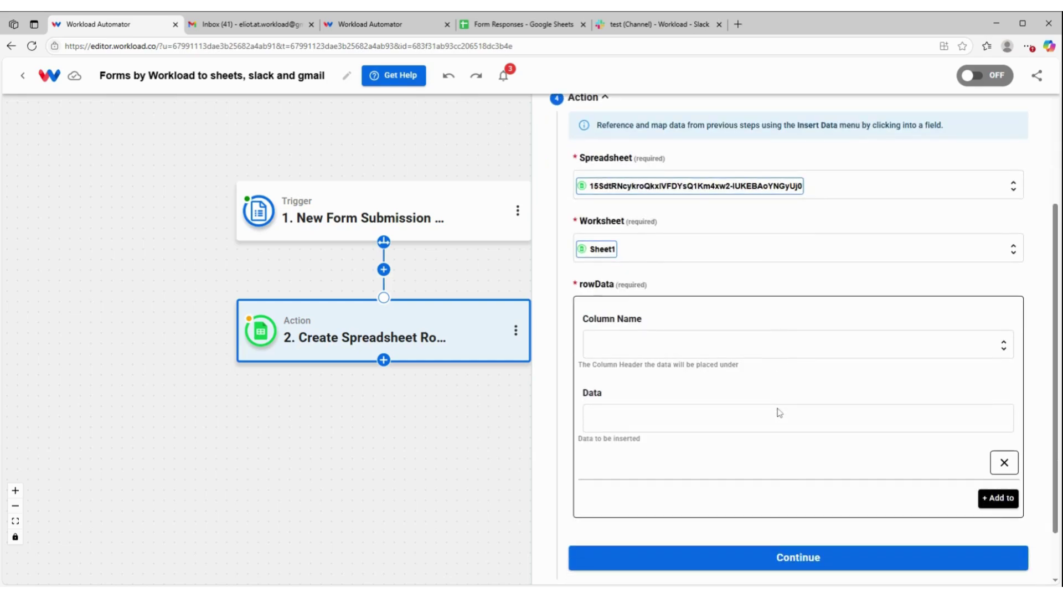
pyautogui.click(693, 340)
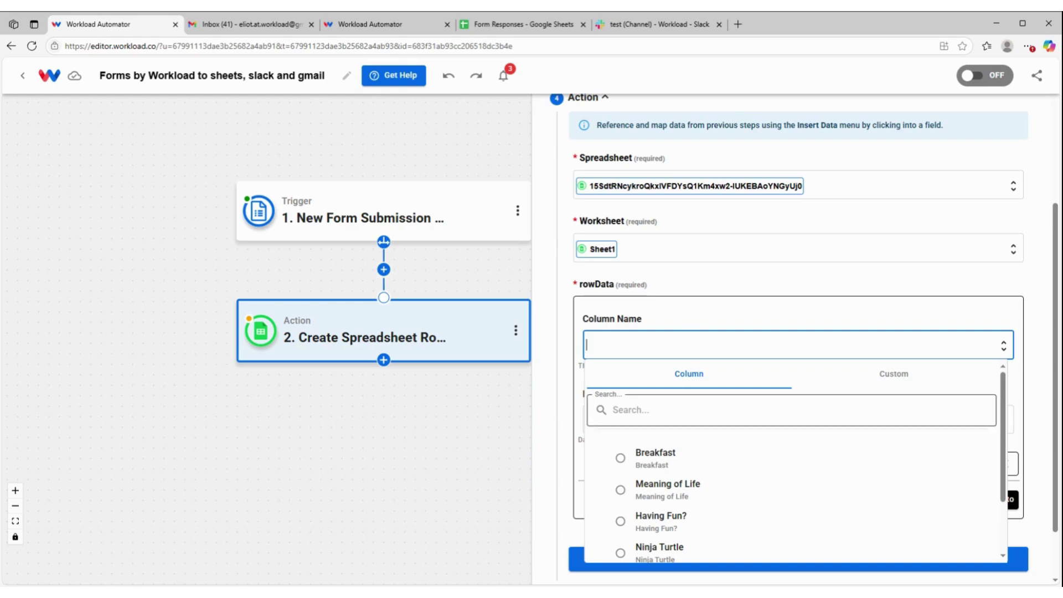
pyautogui.scroll(-2, 692, 458)
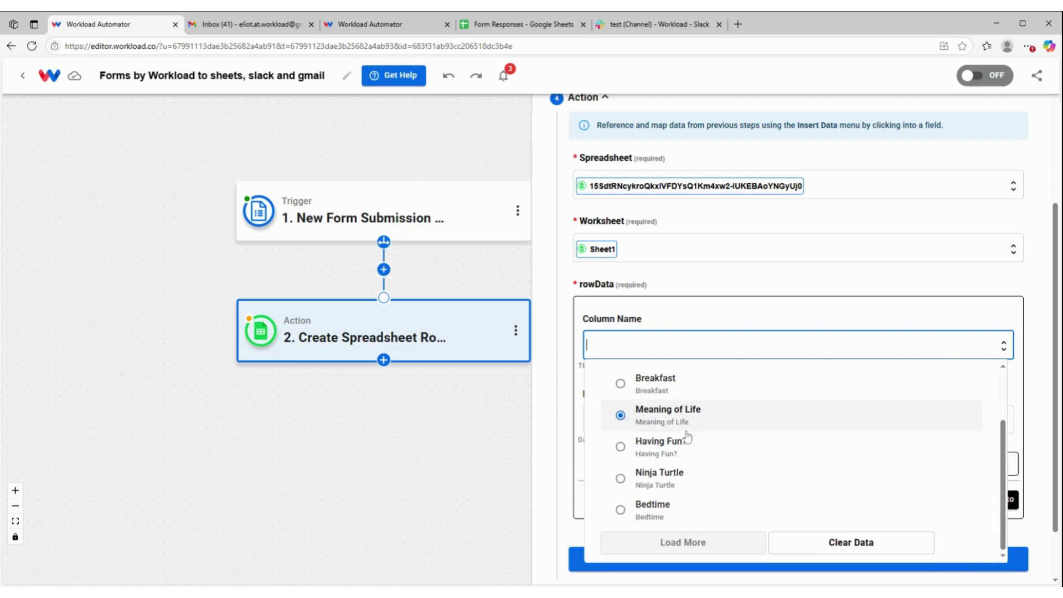
pyautogui.click(663, 382)
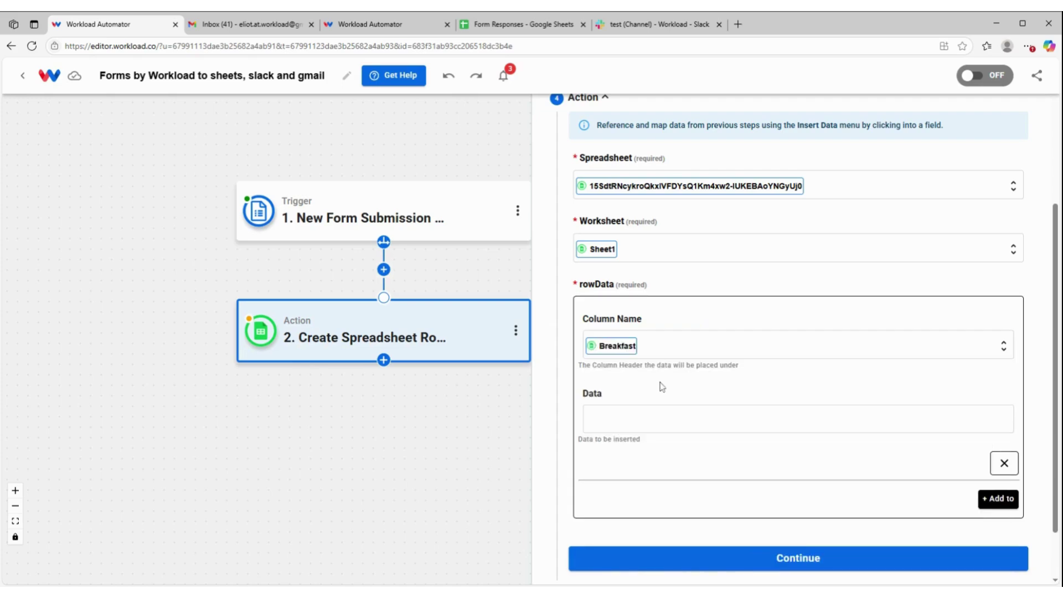
pyautogui.click(654, 422)
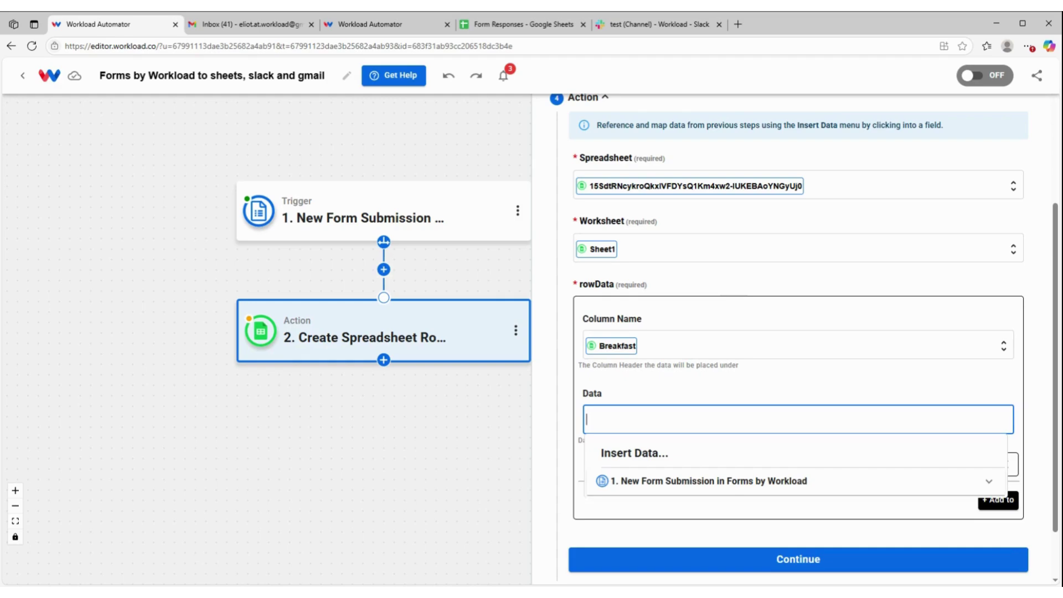
pyautogui.click(700, 482)
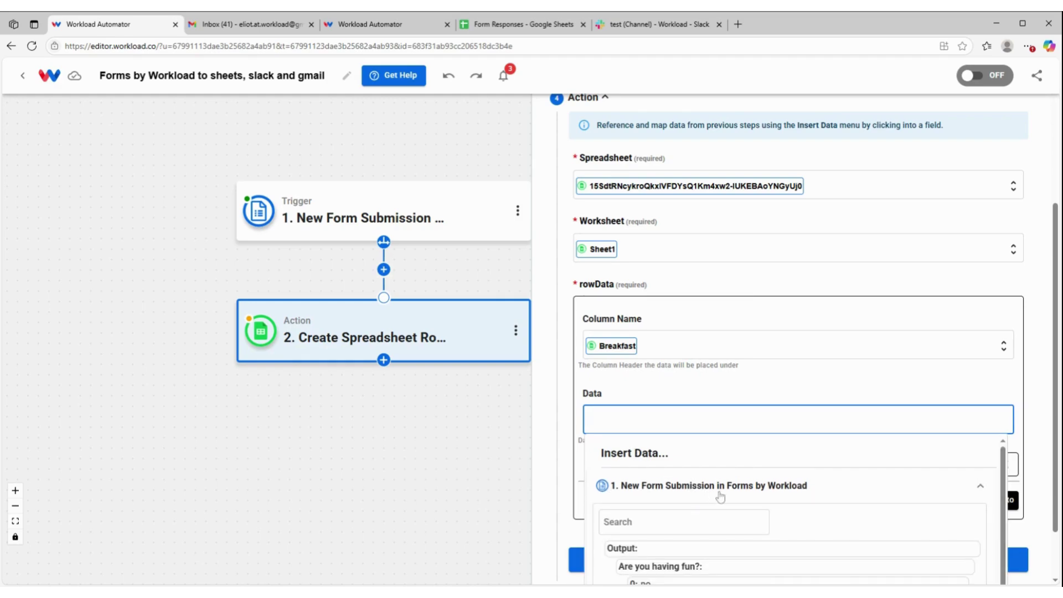
pyautogui.scroll(-1, 742, 504)
pyautogui.scroll(-1, 742, 501)
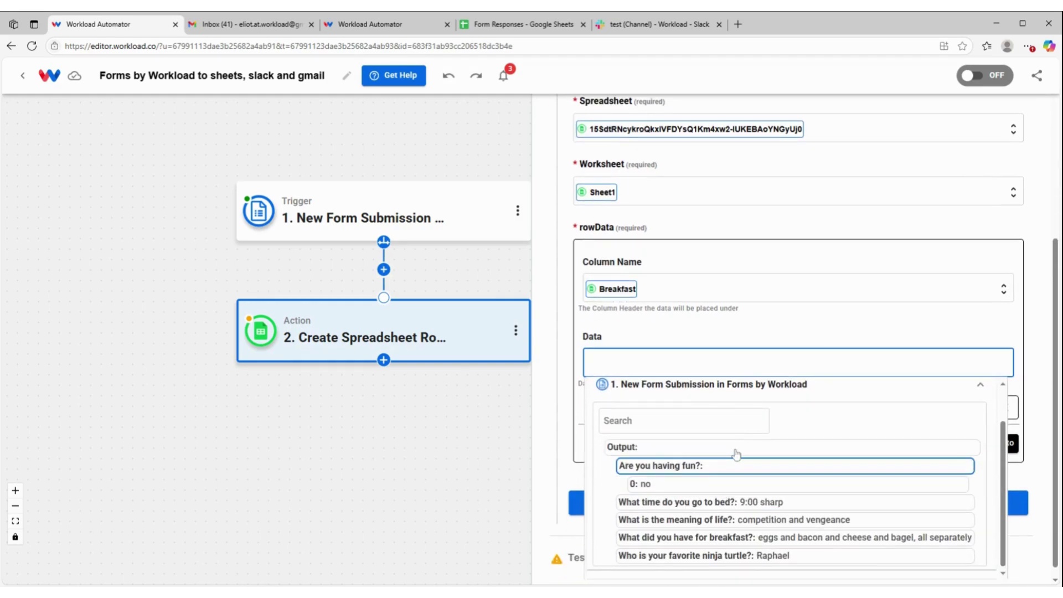
pyautogui.click(696, 537)
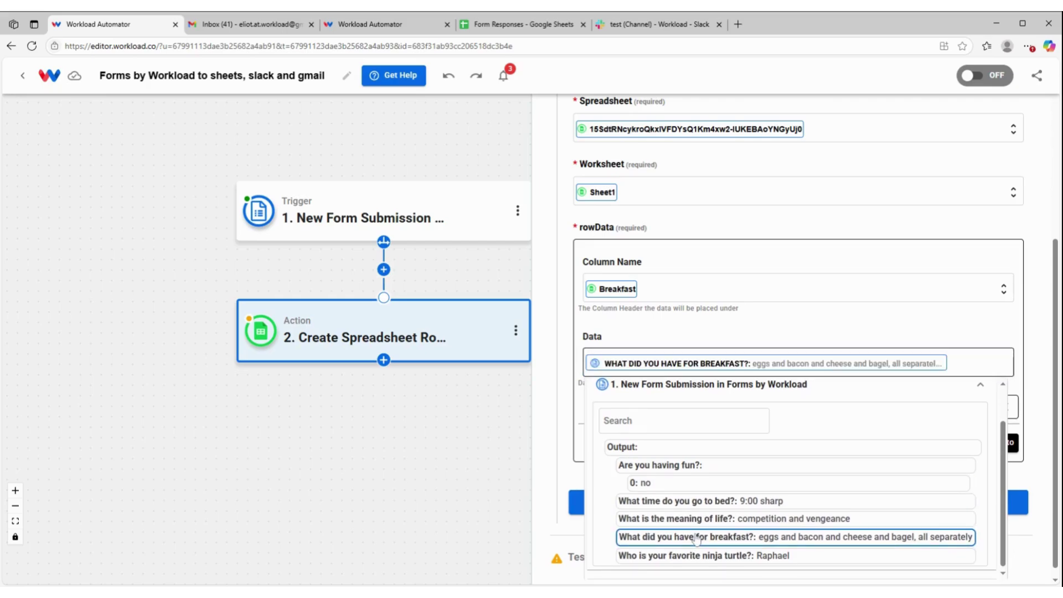
pyautogui.click(707, 331)
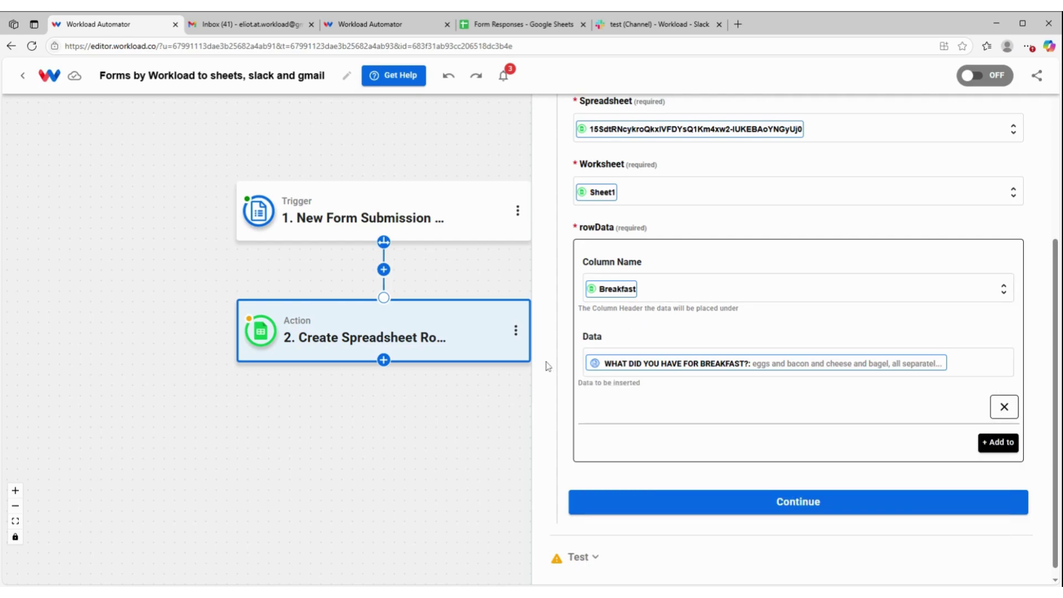
# Add a second row data entry mapping the Meaning of Life column to the "What is the meaning of life?" answer
pyautogui.click(1000, 442)
pyautogui.click(660, 468)
pyautogui.scroll(-2, 660, 469)
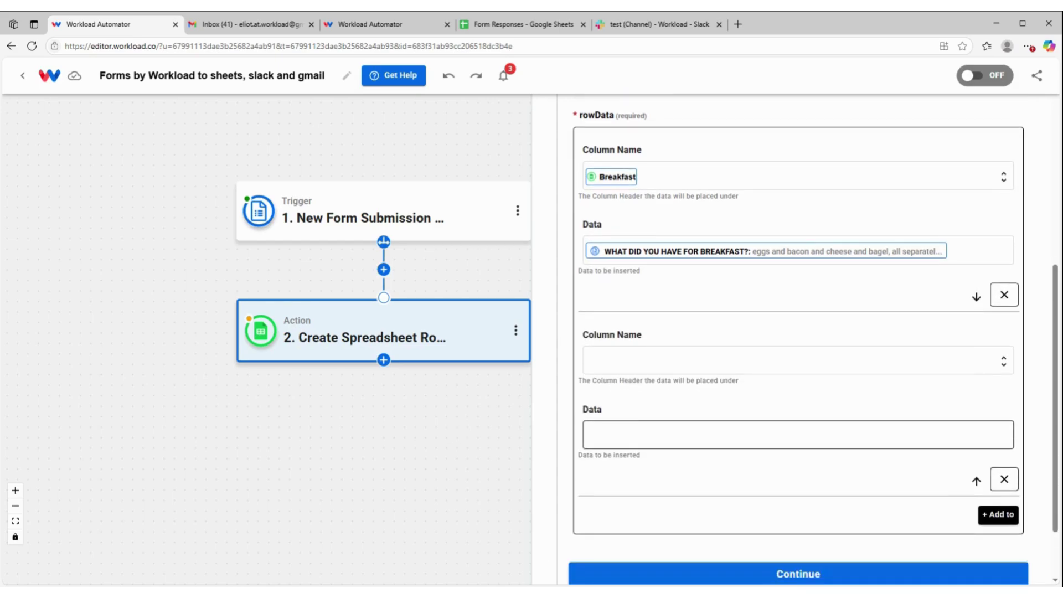
pyautogui.scroll(-3, 670, 443)
pyautogui.click(671, 430)
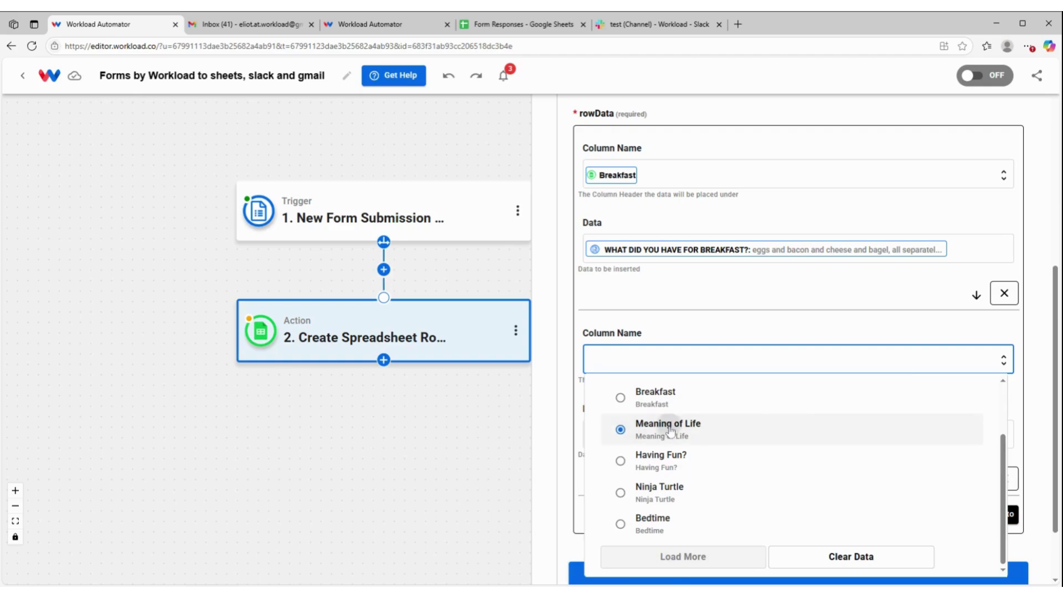
pyautogui.click(814, 435)
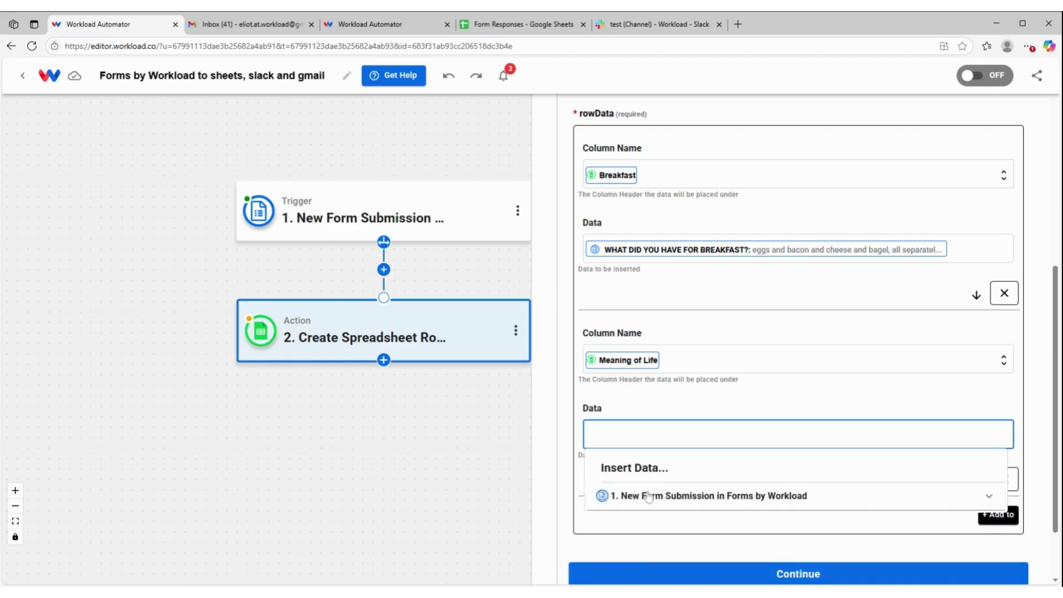
pyautogui.scroll(-1, 656, 492)
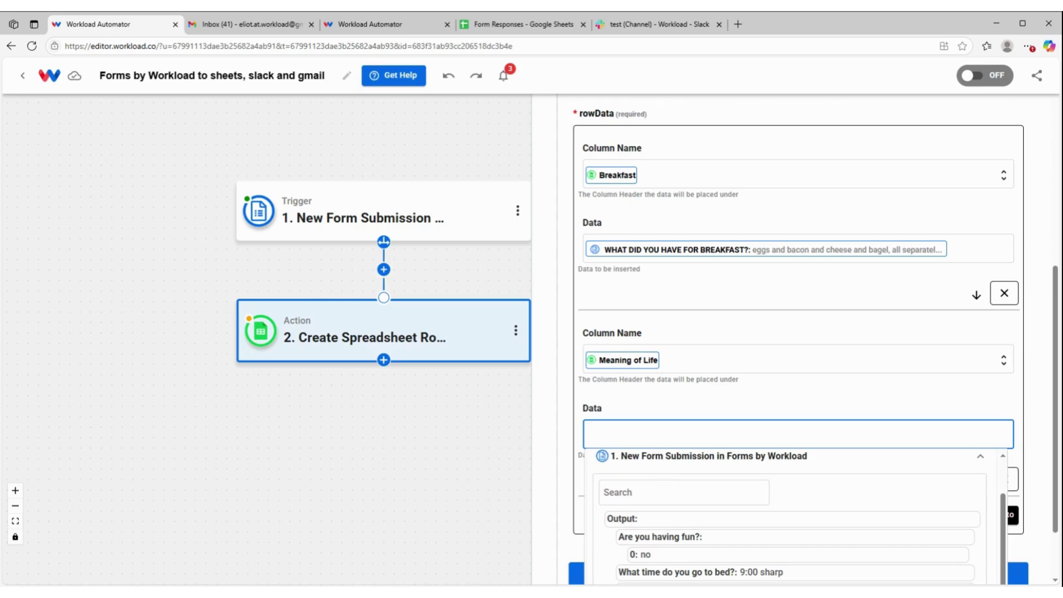
pyautogui.scroll(-2, 881, 378)
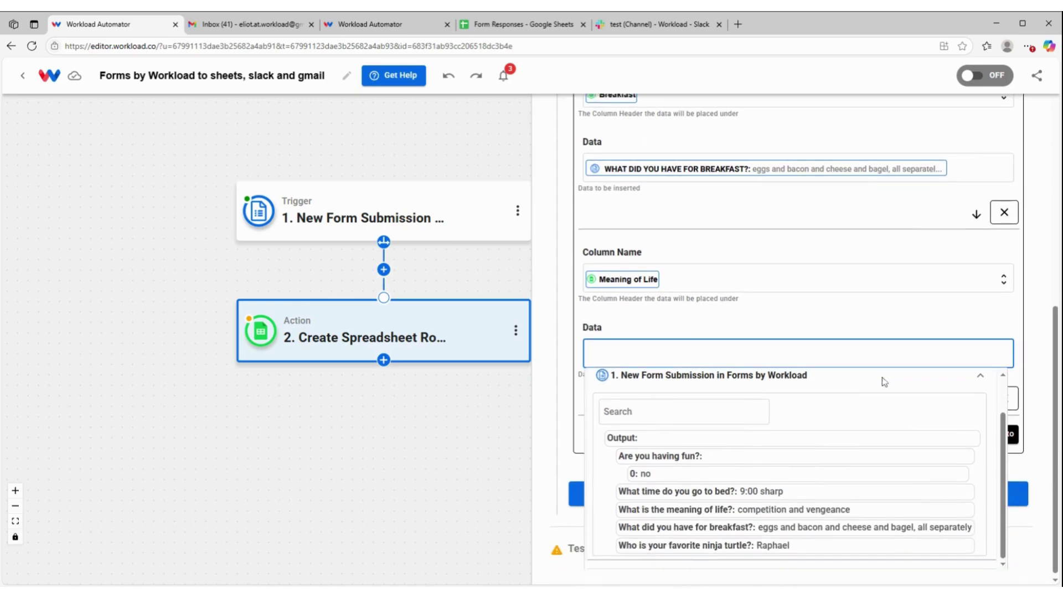
pyautogui.click(708, 514)
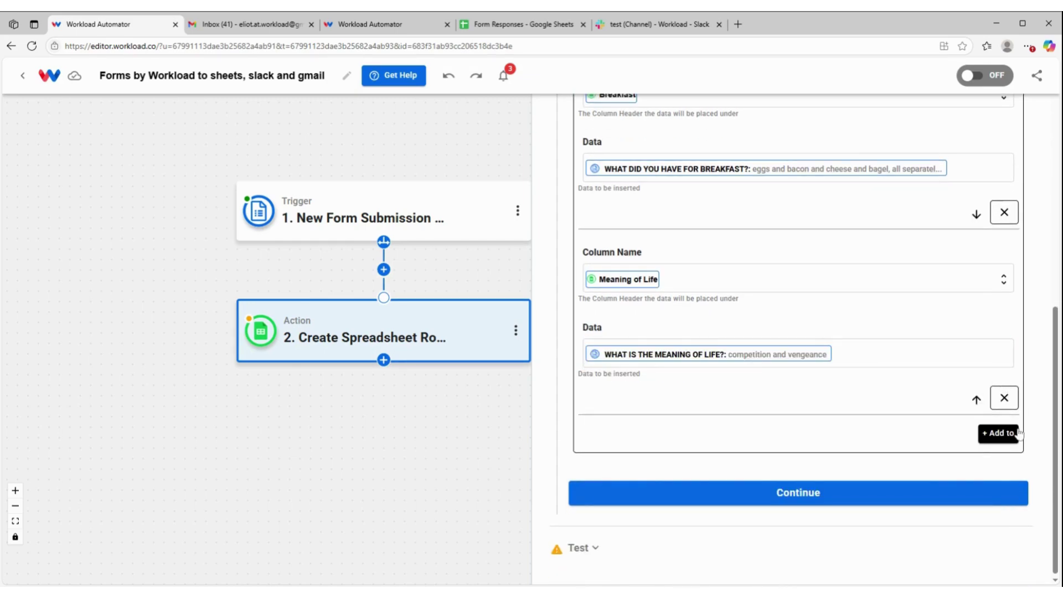
# Add a third row data entry for the Having Fun? column and look through the form submission outputs, leaving its data empty
pyautogui.click(1007, 435)
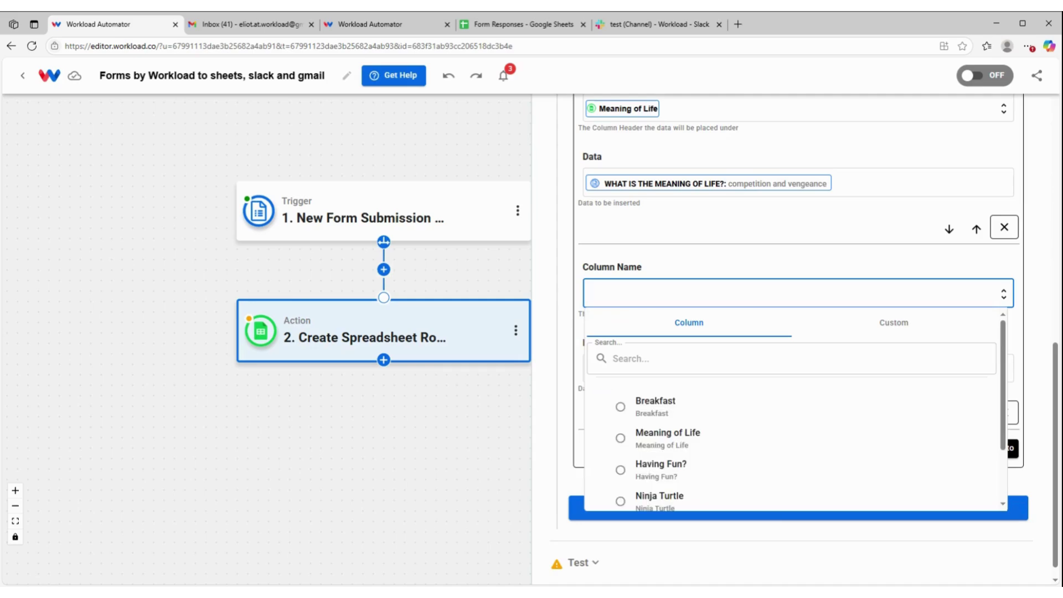
pyautogui.click(693, 471)
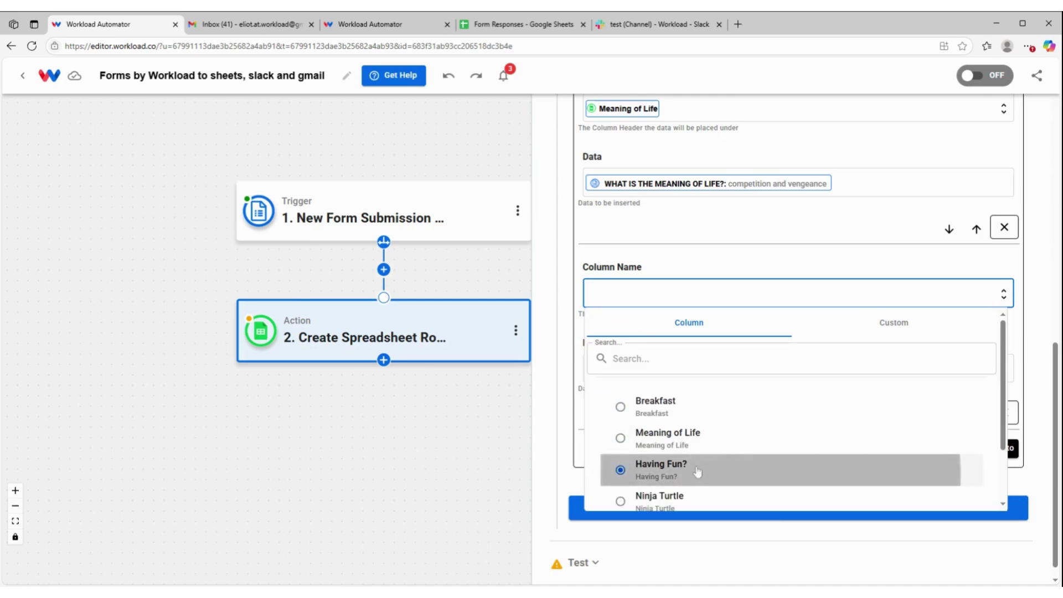
pyautogui.click(923, 359)
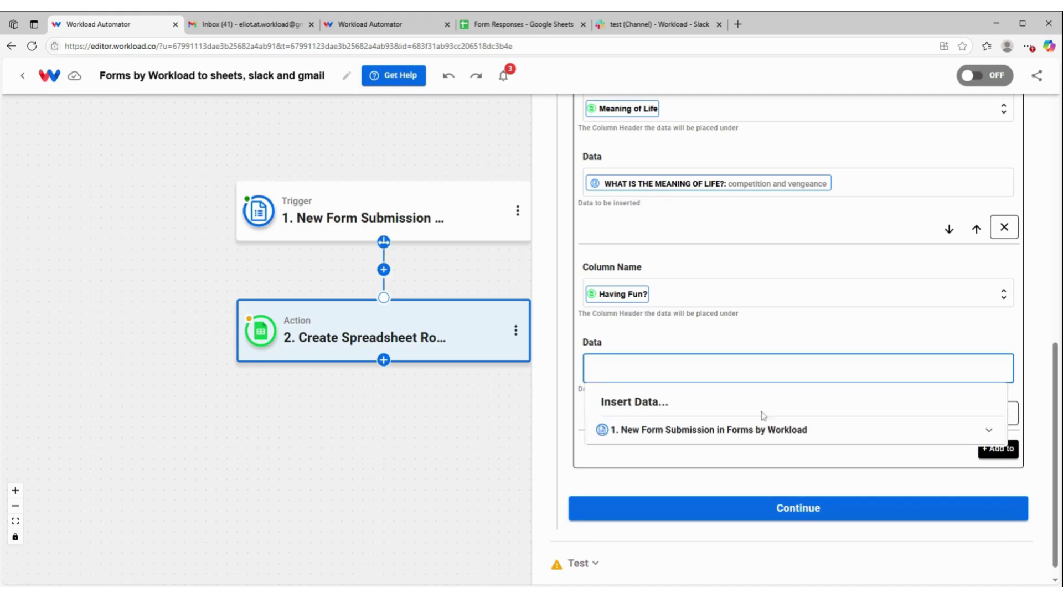
pyautogui.click(734, 433)
pyautogui.scroll(-1, 740, 459)
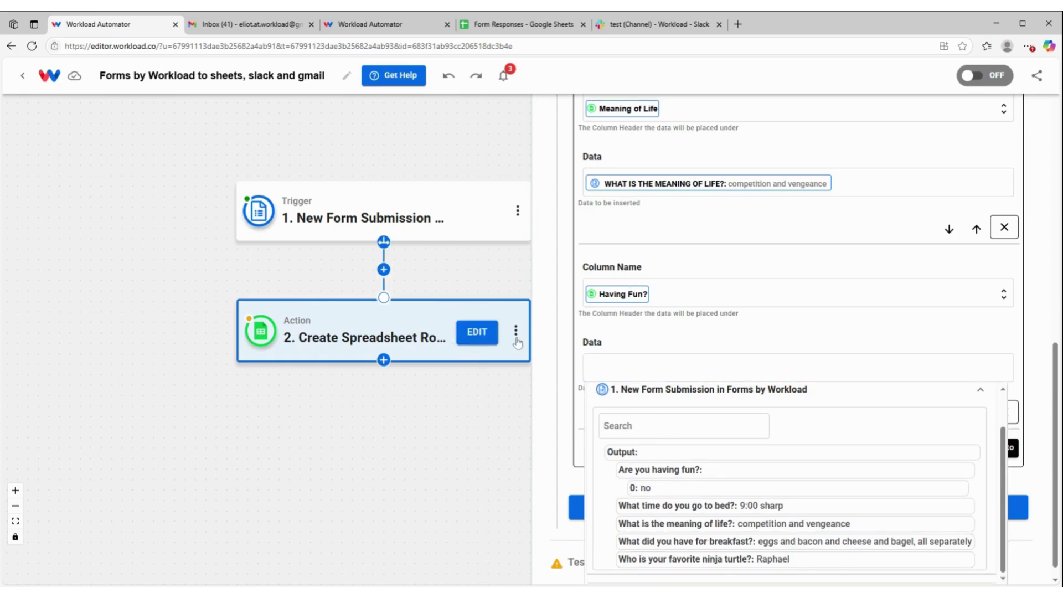
pyautogui.click(545, 299)
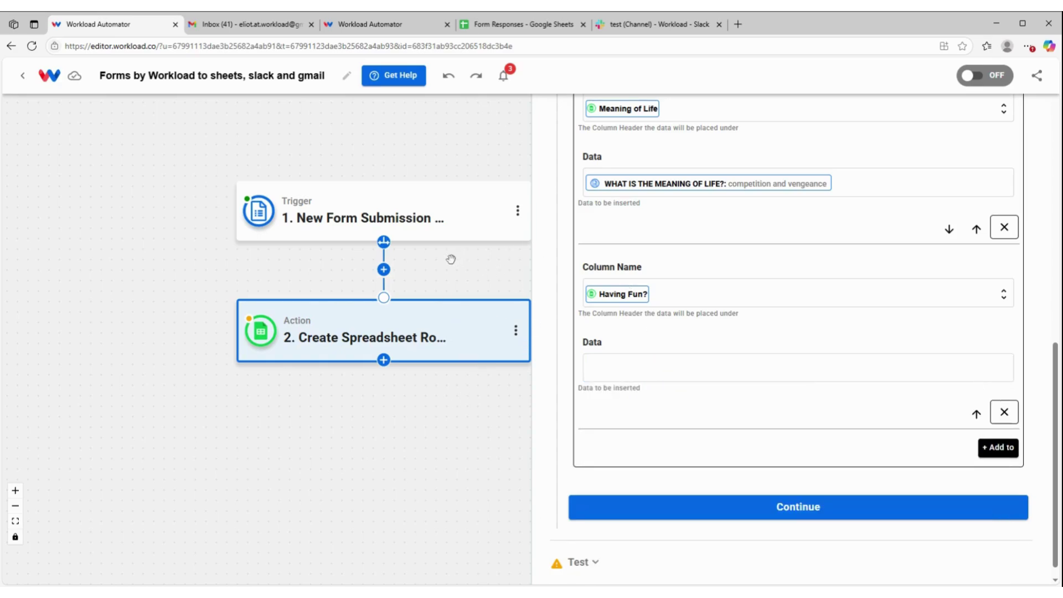
# Insert an AI Formatter by Workload action with the Format Data event between the form submission trigger and the spreadsheet row action
pyautogui.click(383, 269)
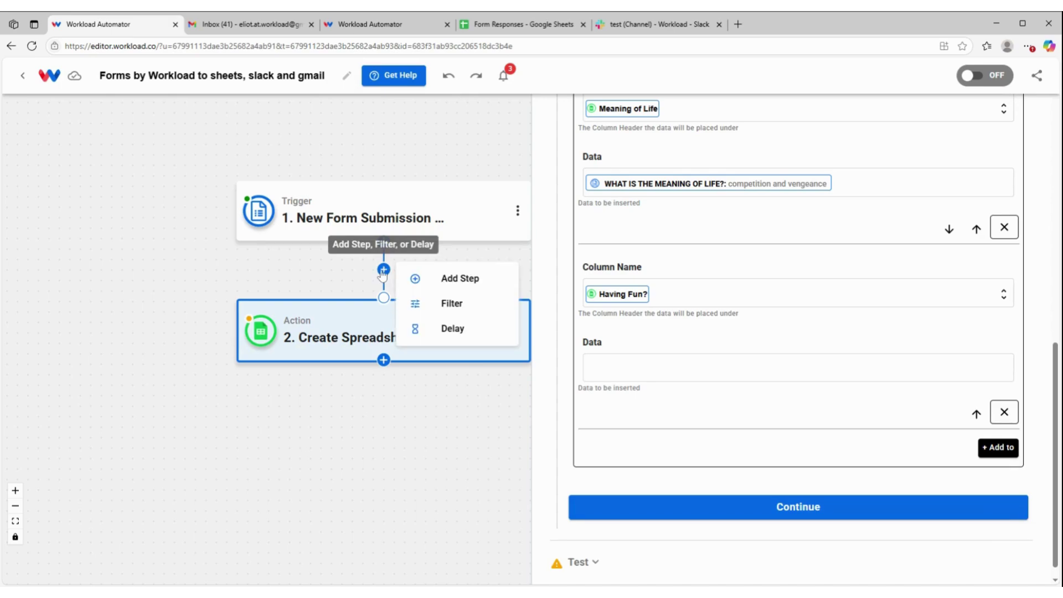
pyautogui.click(467, 278)
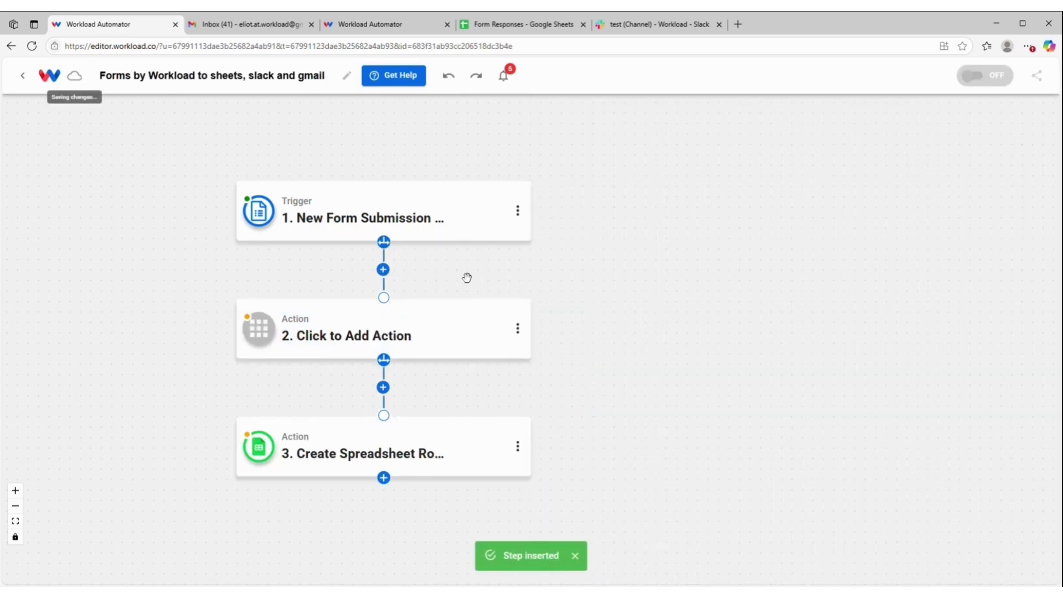
pyautogui.click(429, 332)
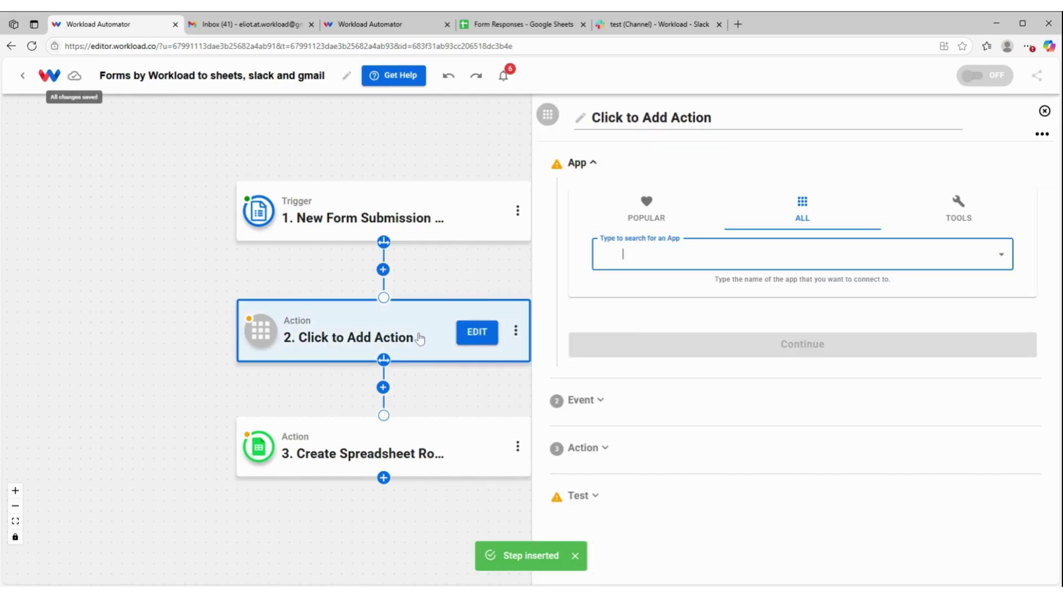
pyautogui.click(951, 210)
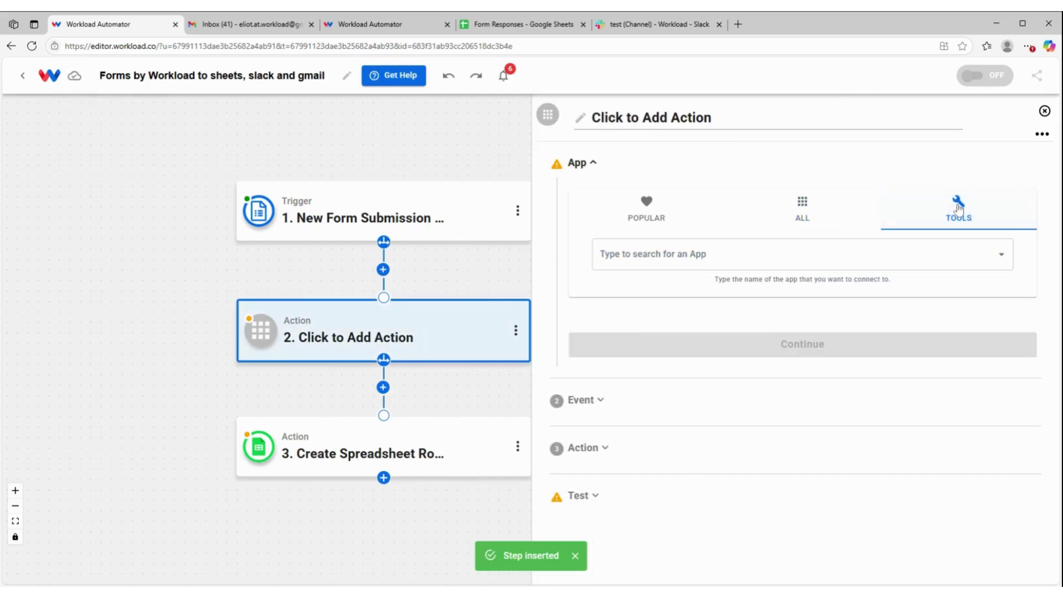
pyautogui.click(623, 253)
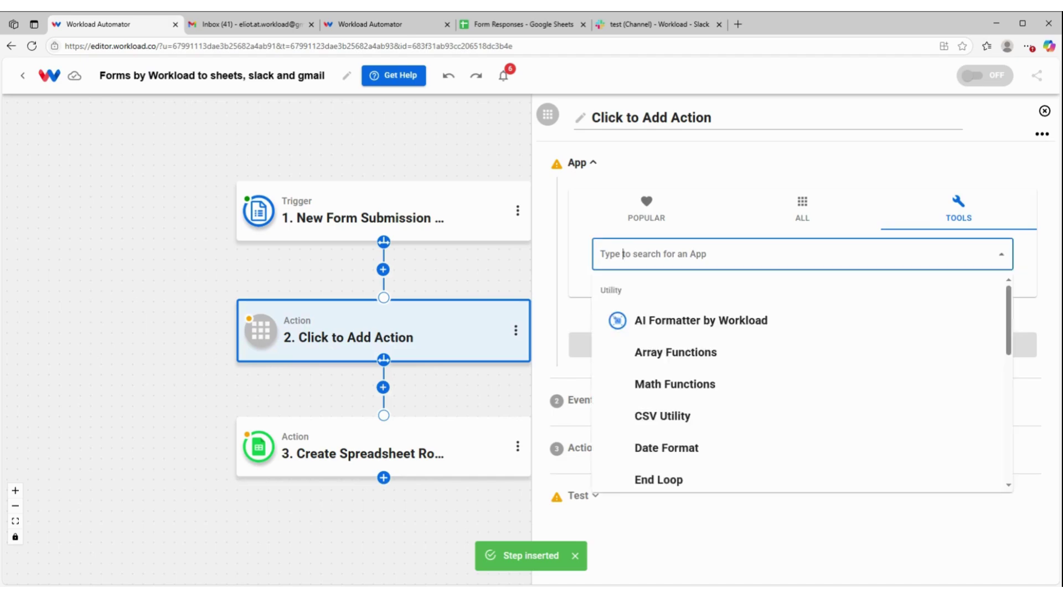
pyautogui.click(658, 327)
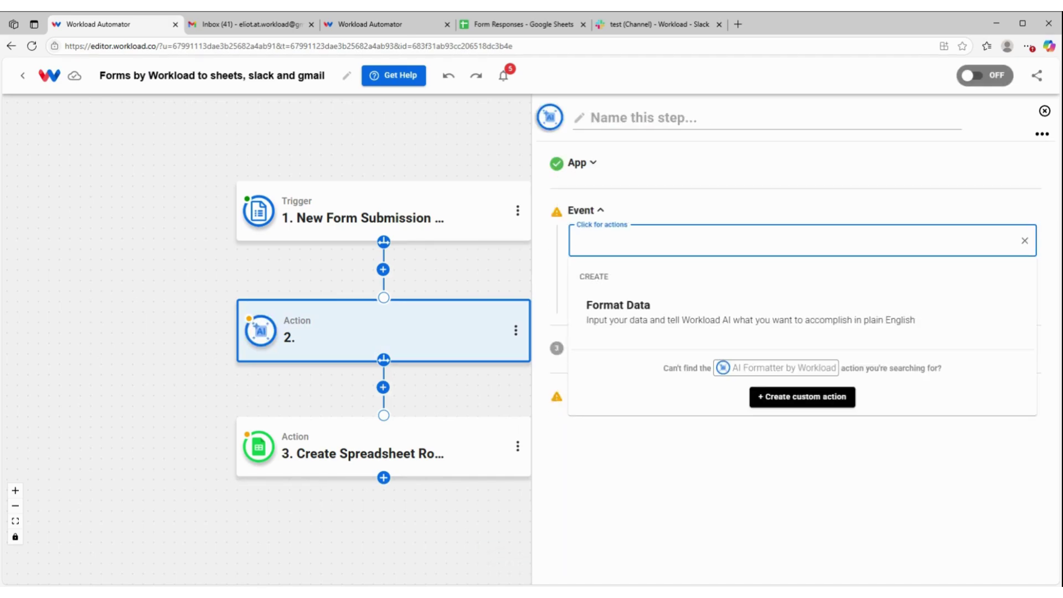
pyautogui.click(625, 309)
pyautogui.click(656, 292)
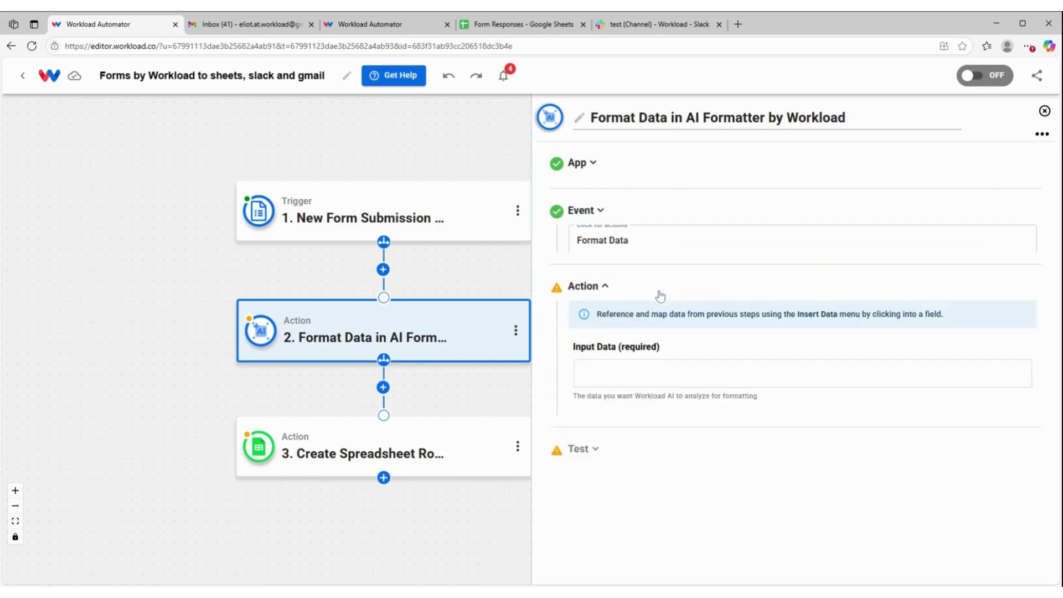
# Set the formatter's input data to the whole "Are you having fun?" answer from the form submission
pyautogui.click(798, 346)
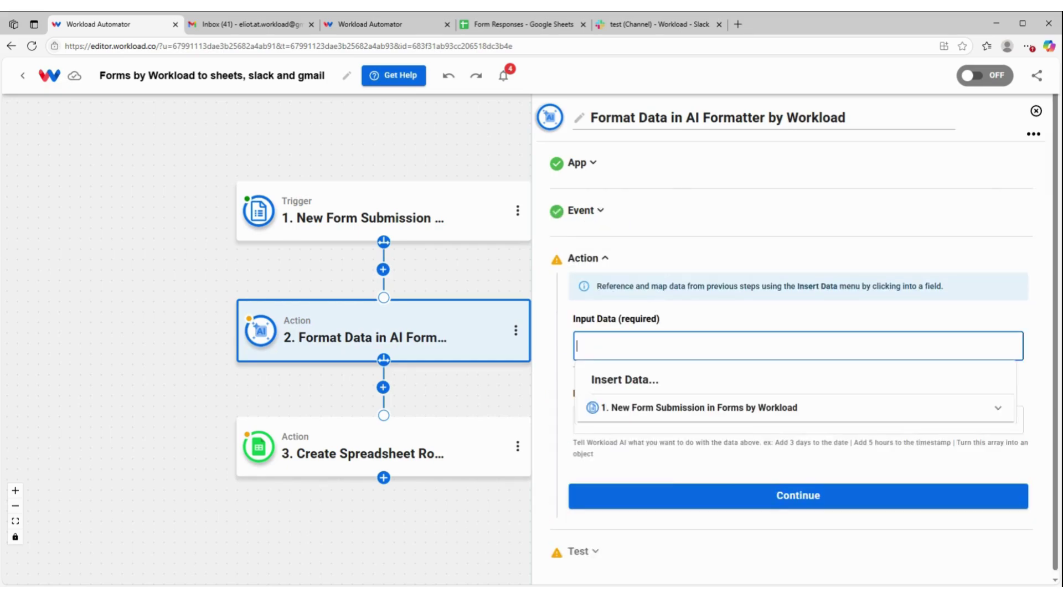
pyautogui.click(663, 408)
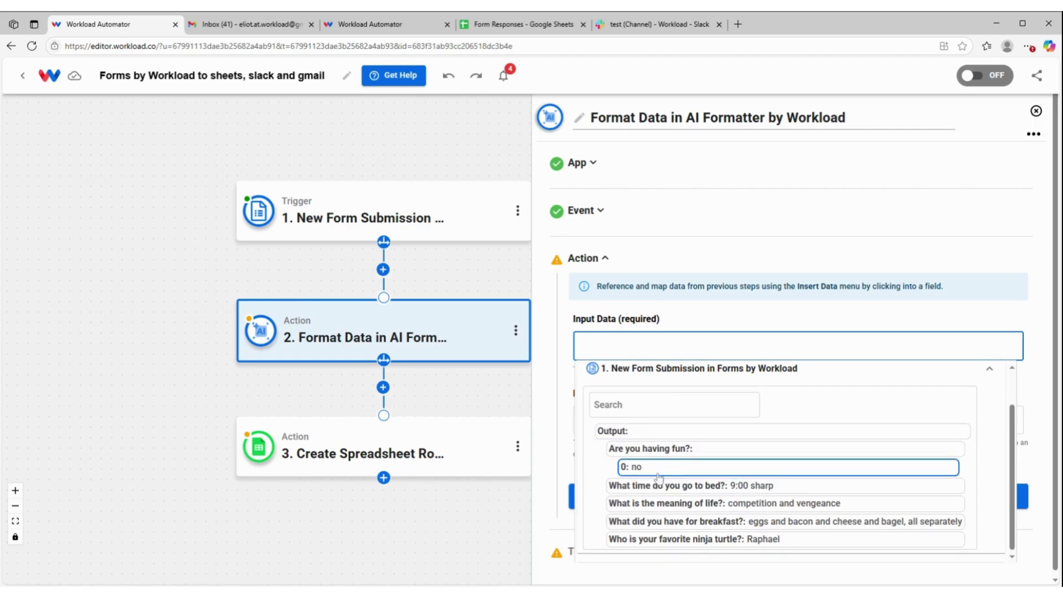
pyautogui.click(658, 452)
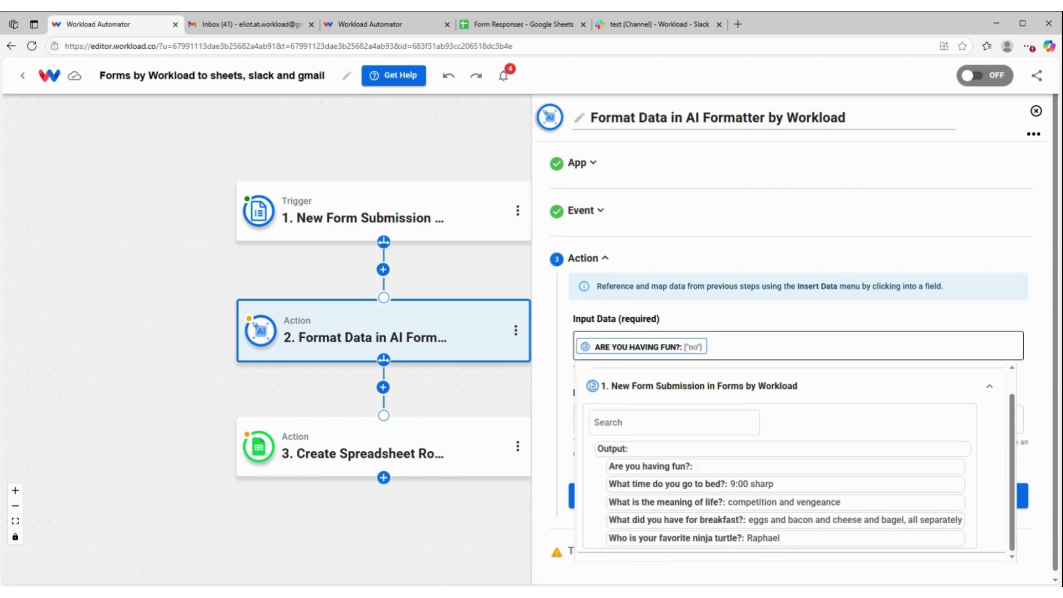
pyautogui.click(721, 310)
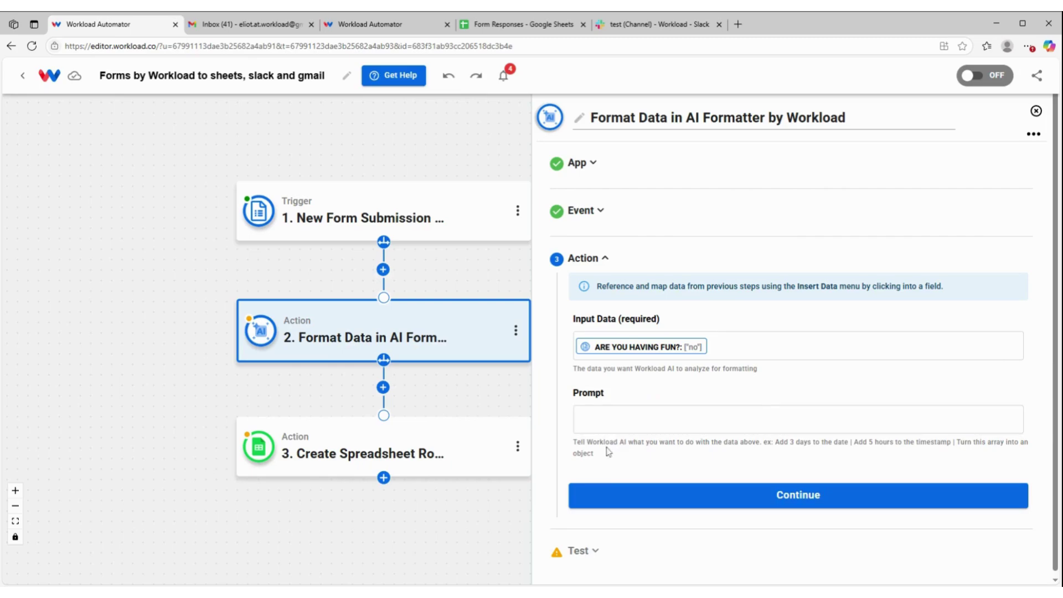
# Enter the formatter prompt 'pull out the "0" and make it a separate response' and test the action
pyautogui.click(608, 421)
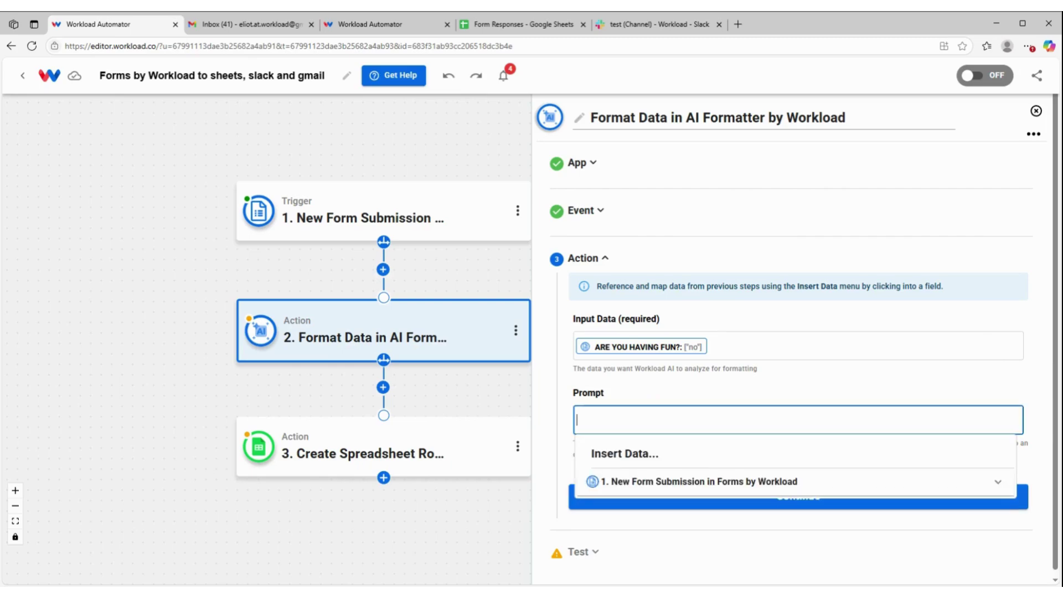
pyautogui.write('pull out the')
pyautogui.write('"0" and make it')
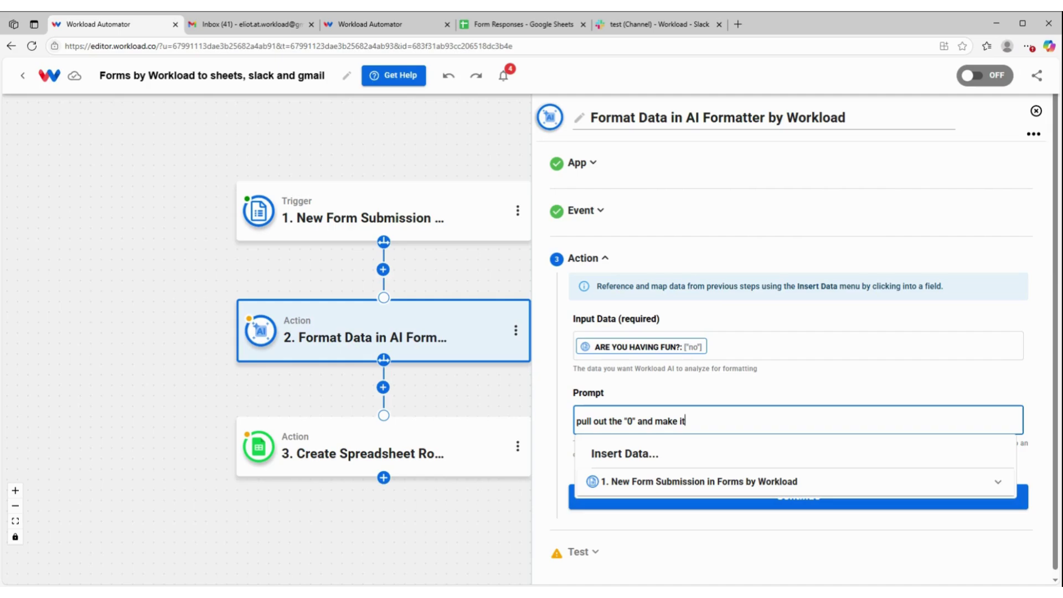
pyautogui.write(' a separate response')
pyautogui.click(724, 501)
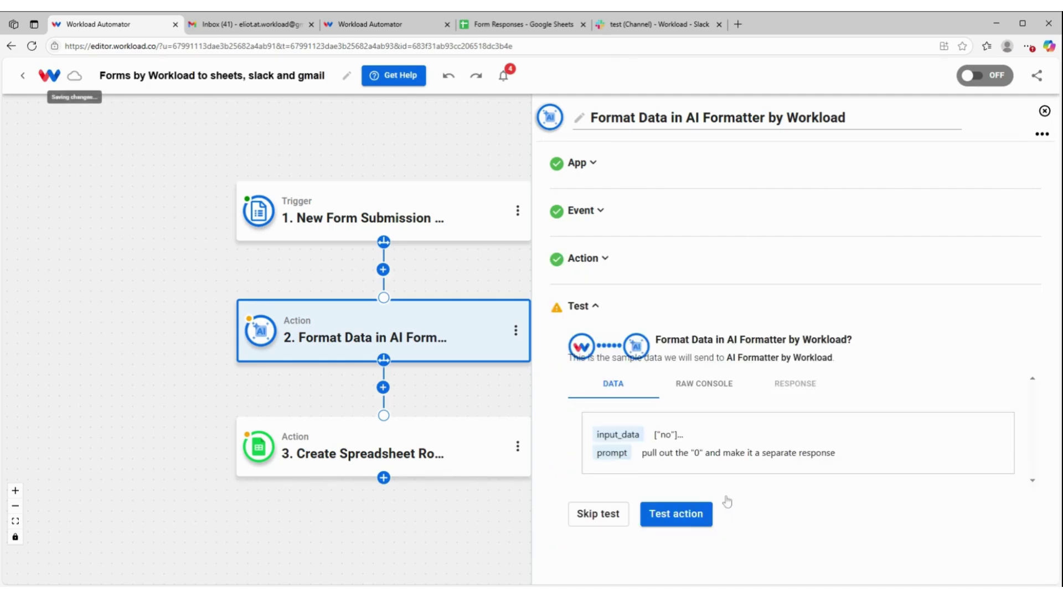
pyautogui.click(684, 515)
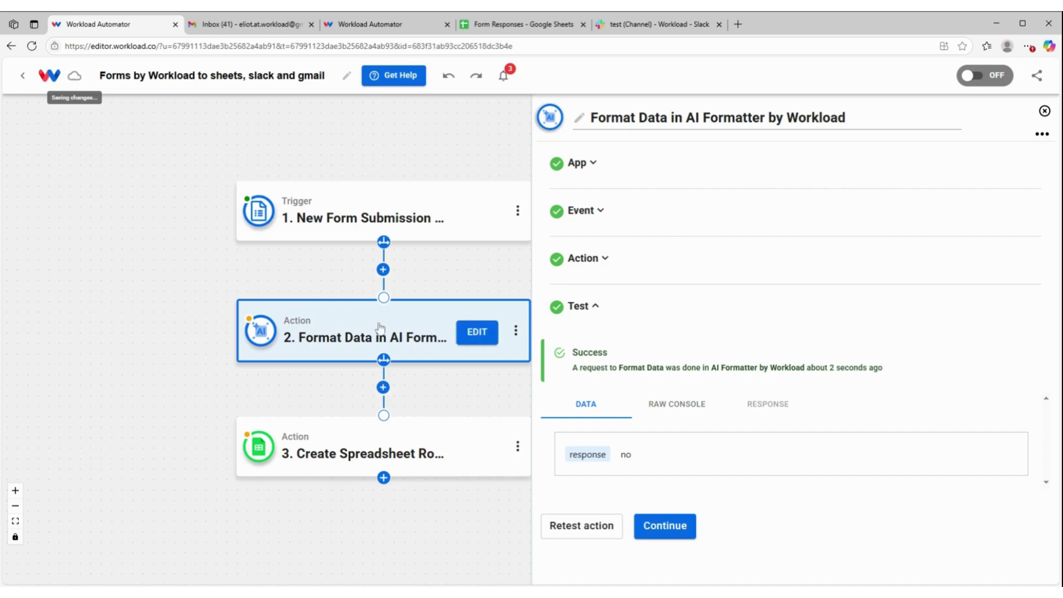
# In the Create Spreadsheet Row action, map the Having Fun? column's data to the AI Formatter's response output
pyautogui.click(343, 458)
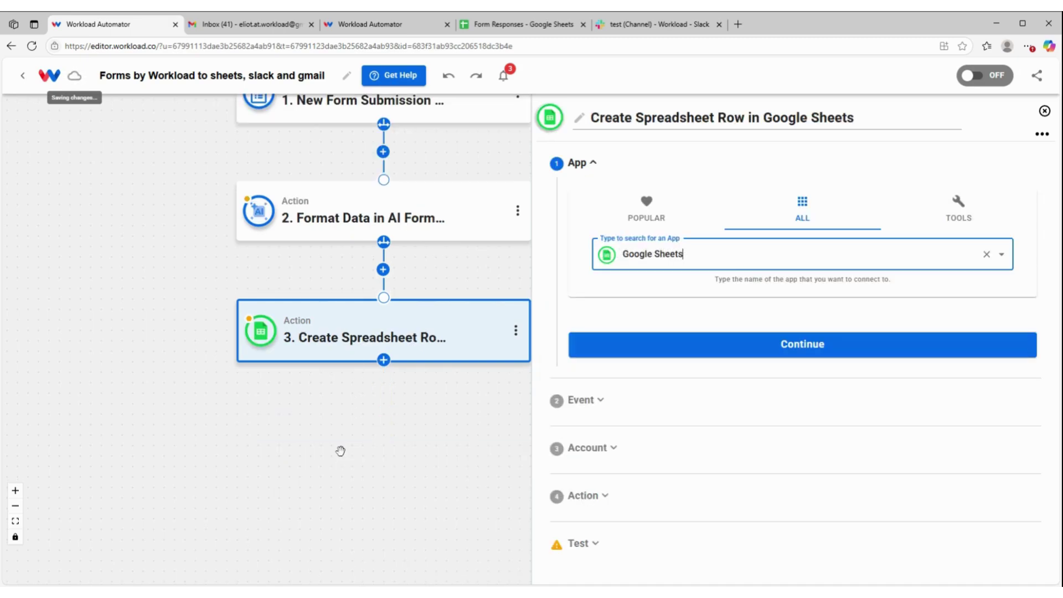
pyautogui.click(744, 357)
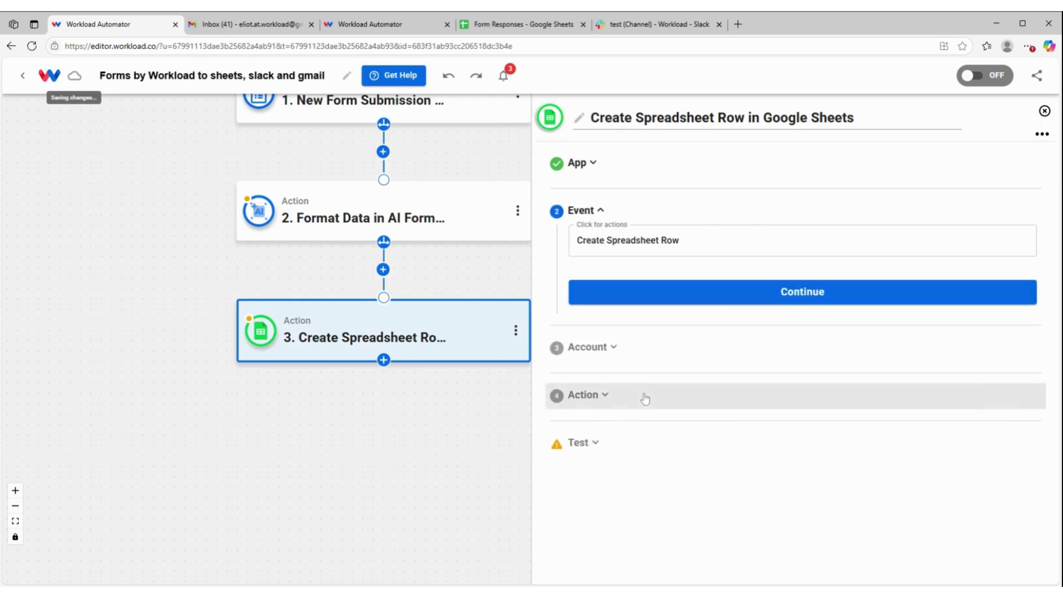
pyautogui.click(642, 398)
pyautogui.scroll(-10, 735, 386)
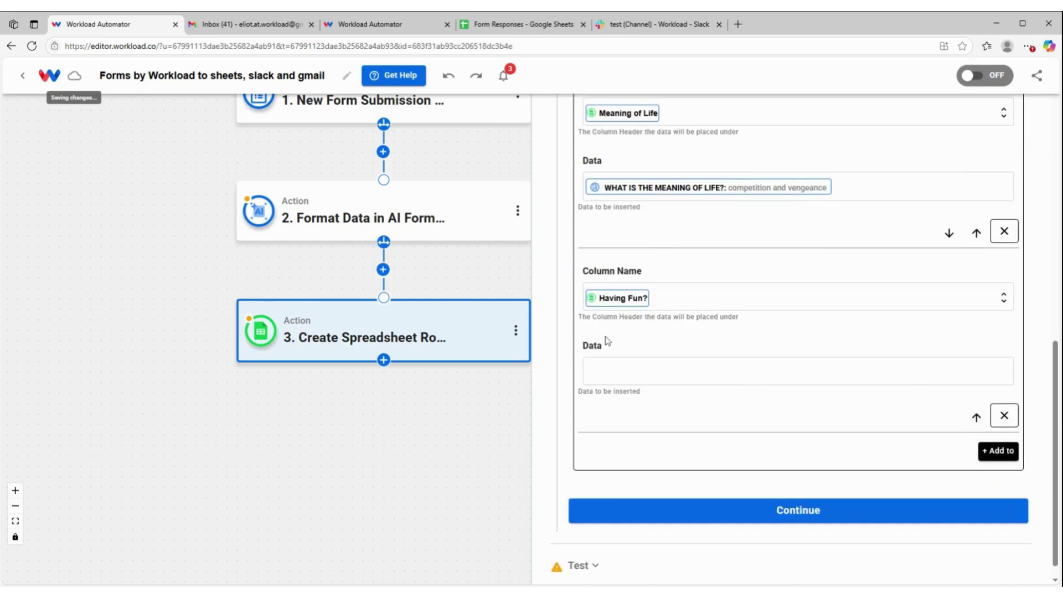
pyautogui.click(642, 372)
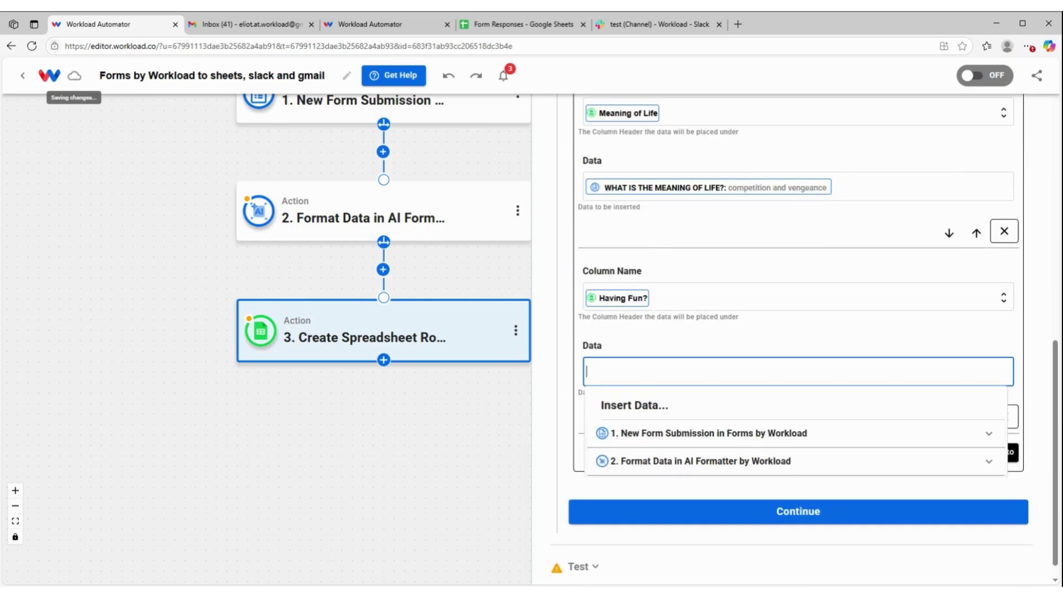
pyautogui.click(649, 465)
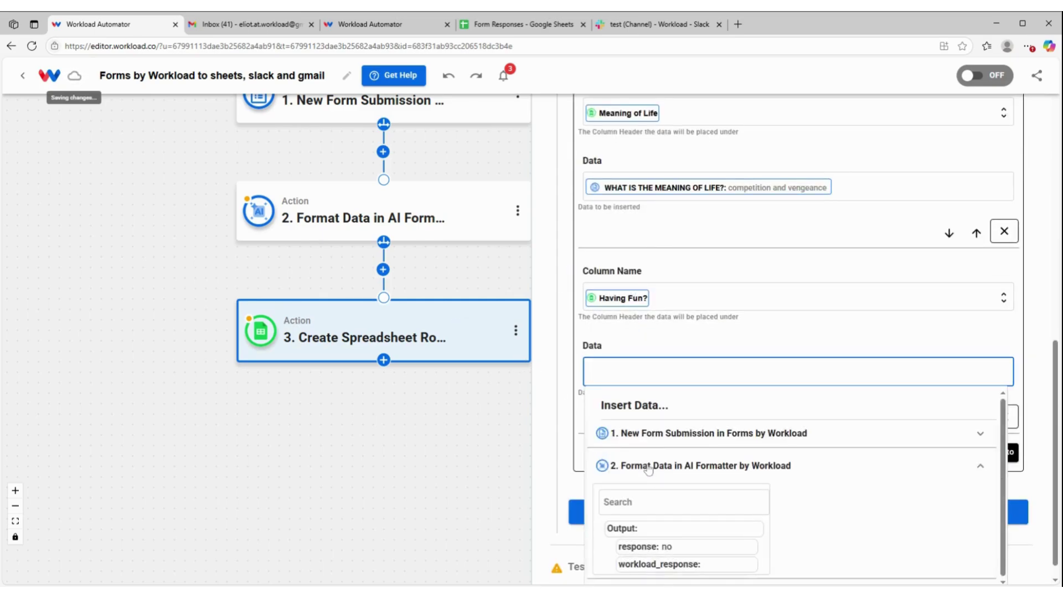
pyautogui.click(663, 546)
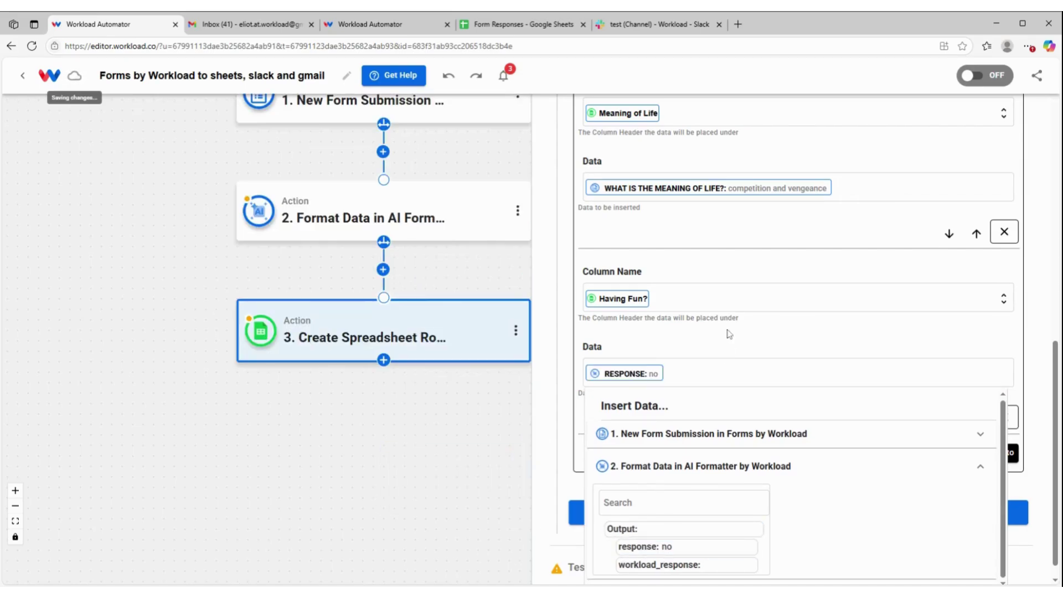
pyautogui.click(880, 339)
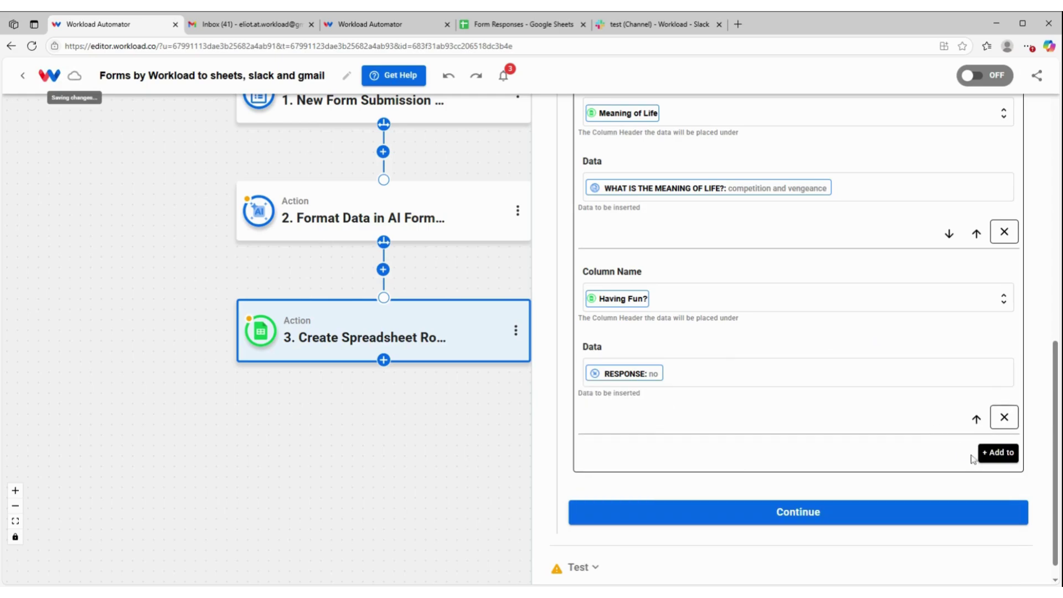
# Add a fourth row data entry mapping the Ninja Turtle column to the "Who is your favorite ninja turtle?" answer
pyautogui.click(994, 451)
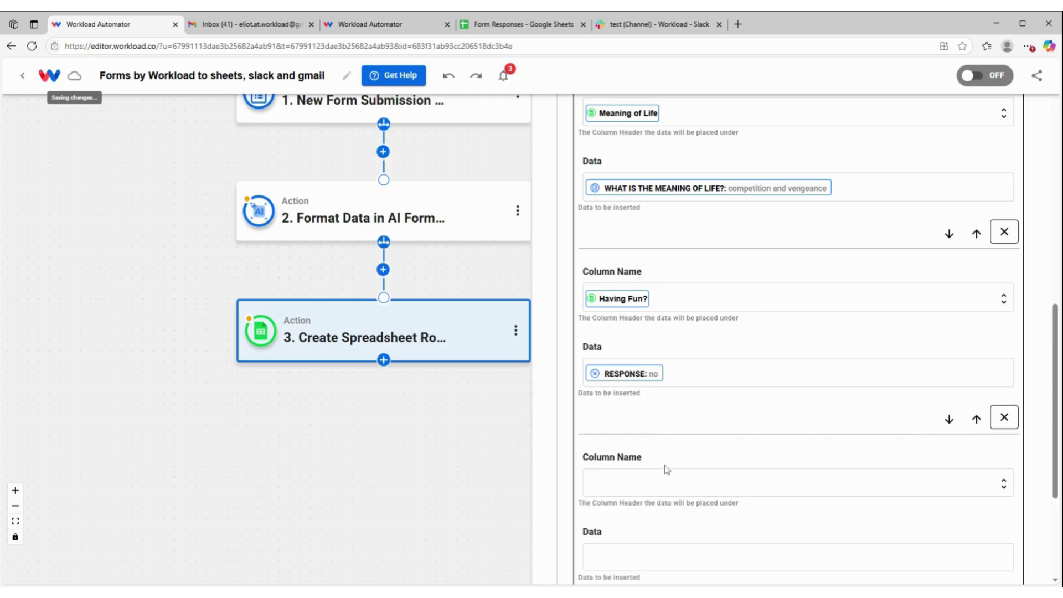
pyautogui.click(666, 471)
pyautogui.scroll(-3, 700, 450)
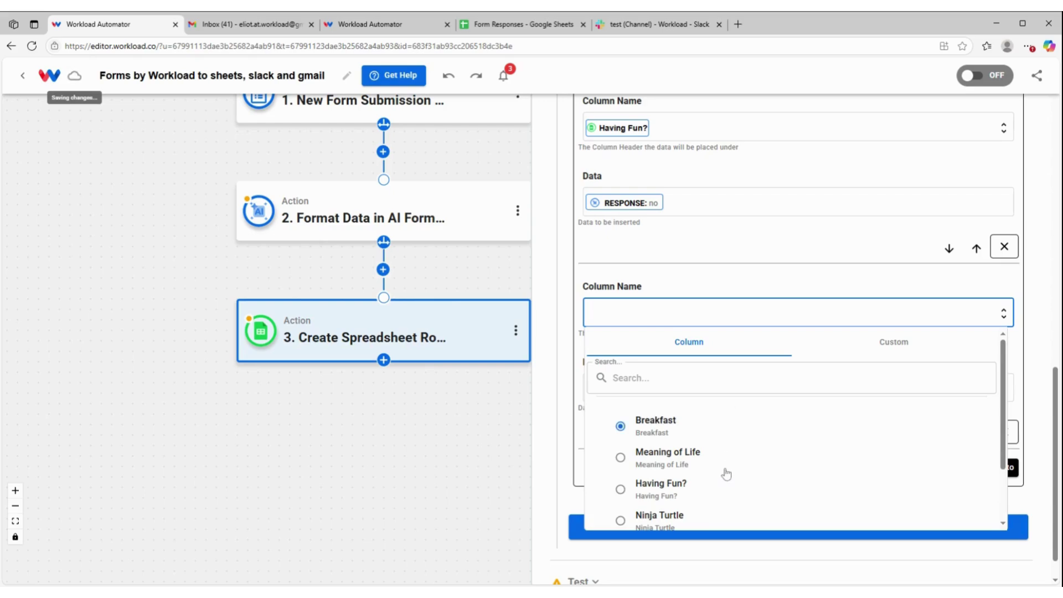
pyautogui.scroll(-2, 724, 472)
pyautogui.click(658, 446)
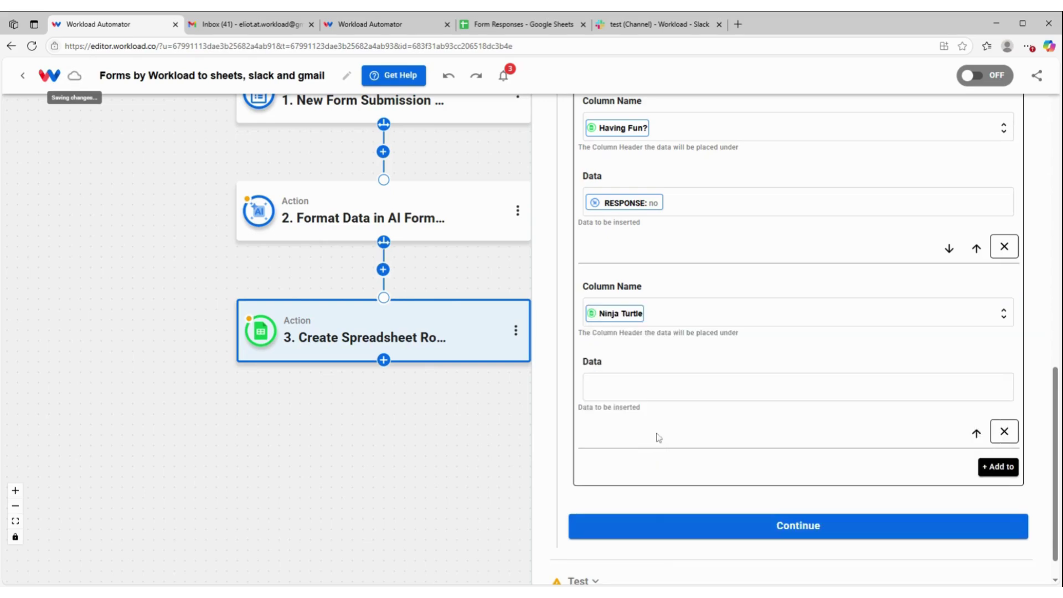
pyautogui.click(659, 387)
pyautogui.click(690, 457)
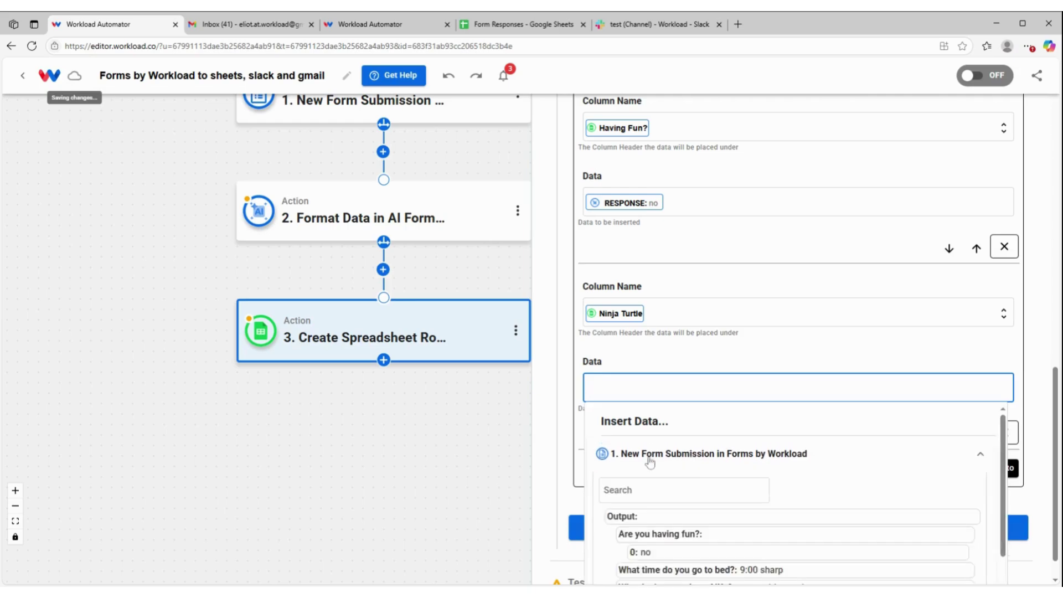
pyautogui.scroll(-2, 714, 482)
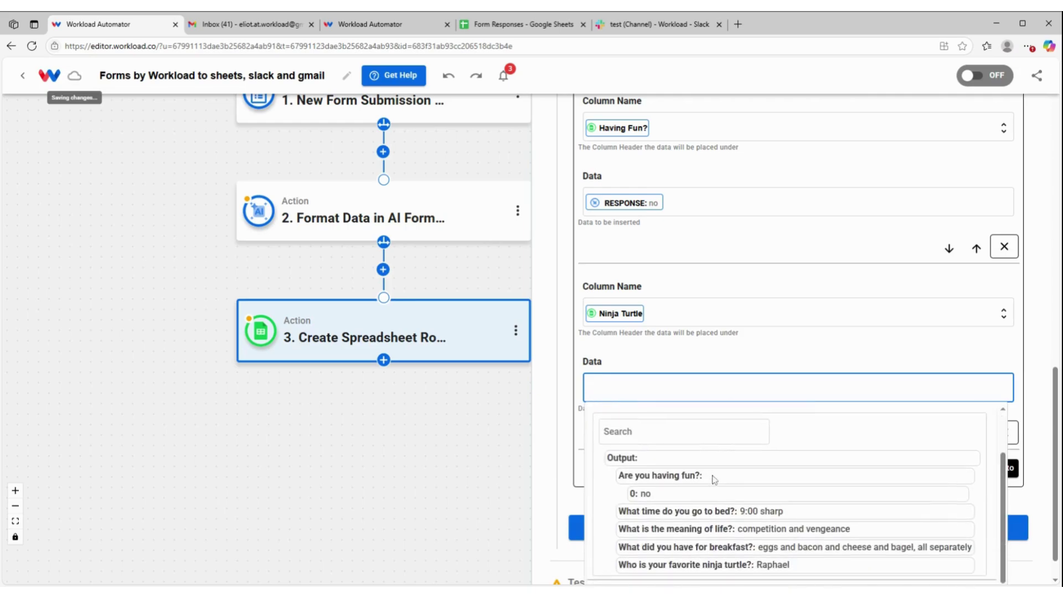
pyautogui.click(714, 551)
pyautogui.click(725, 356)
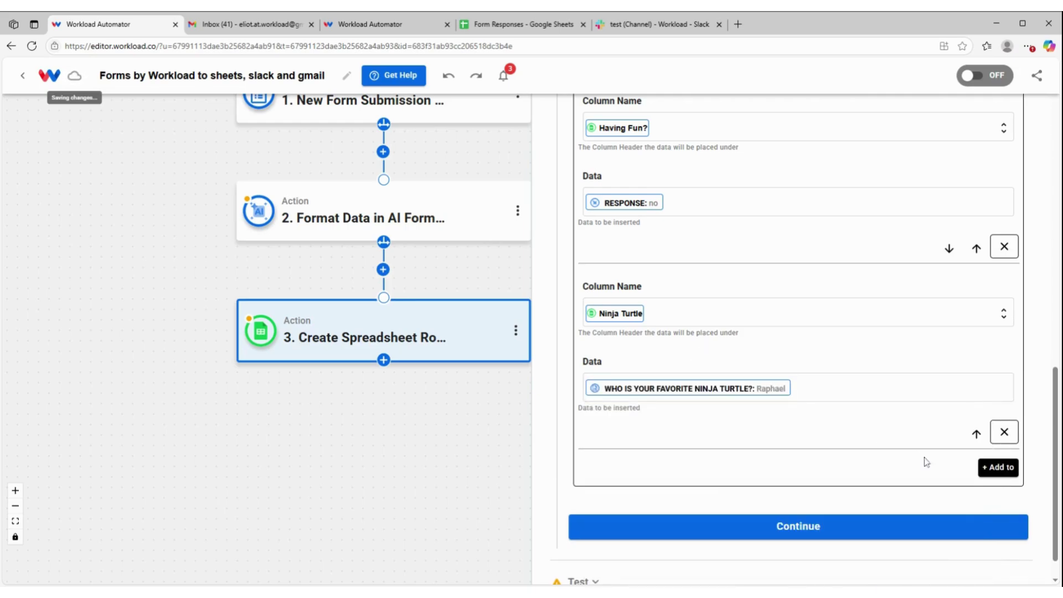
# Add a fifth row data entry mapping the Bedtime column to the "What time do you go to bed?" answer, and continue to the test stage
pyautogui.click(998, 466)
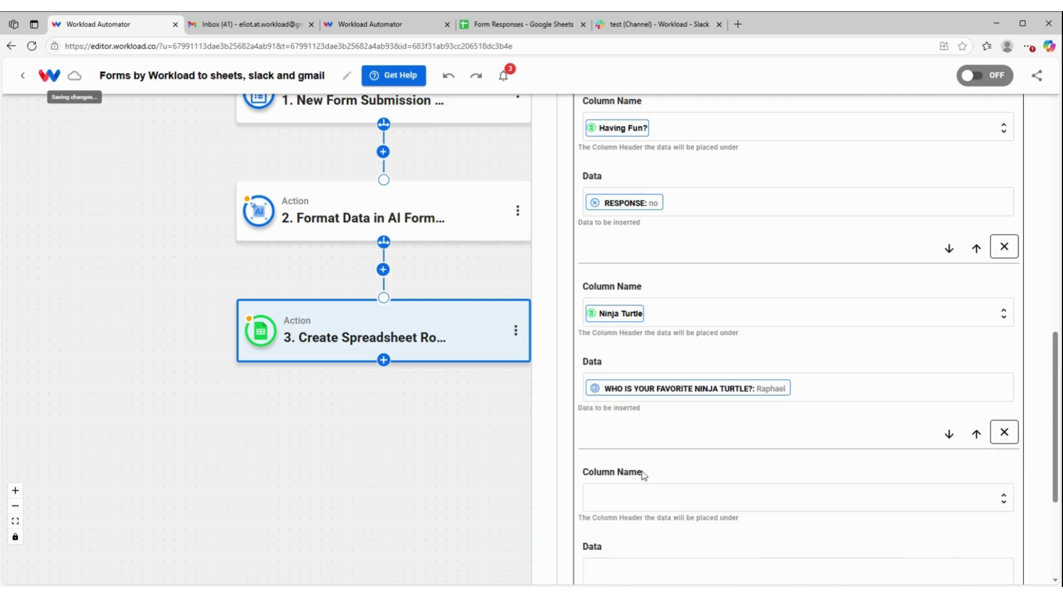
pyautogui.scroll(-3, 640, 471)
pyautogui.click(659, 327)
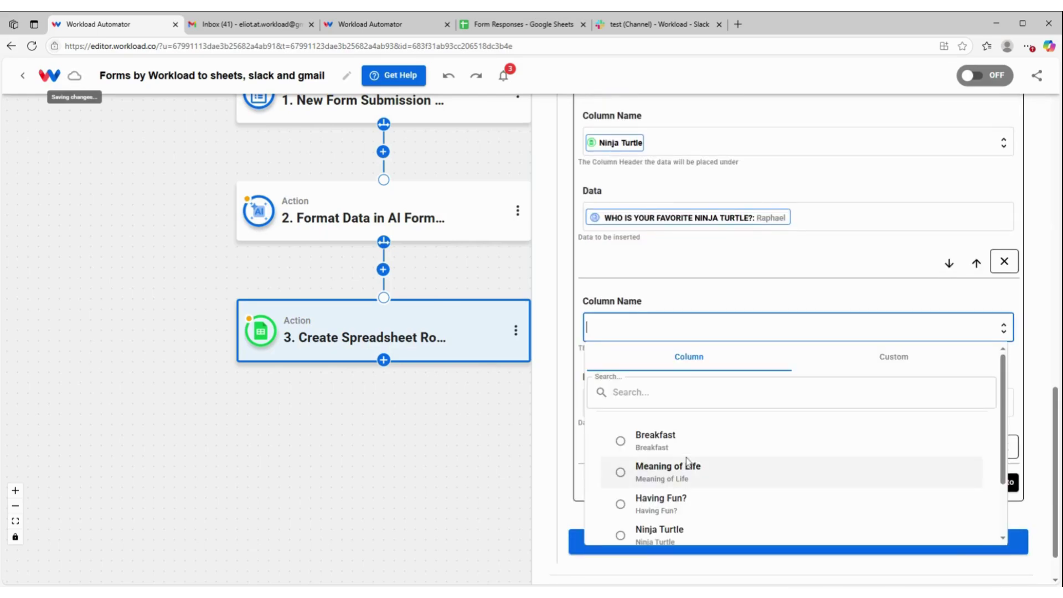
pyautogui.click(659, 501)
pyautogui.scroll(-2, 685, 498)
pyautogui.click(676, 493)
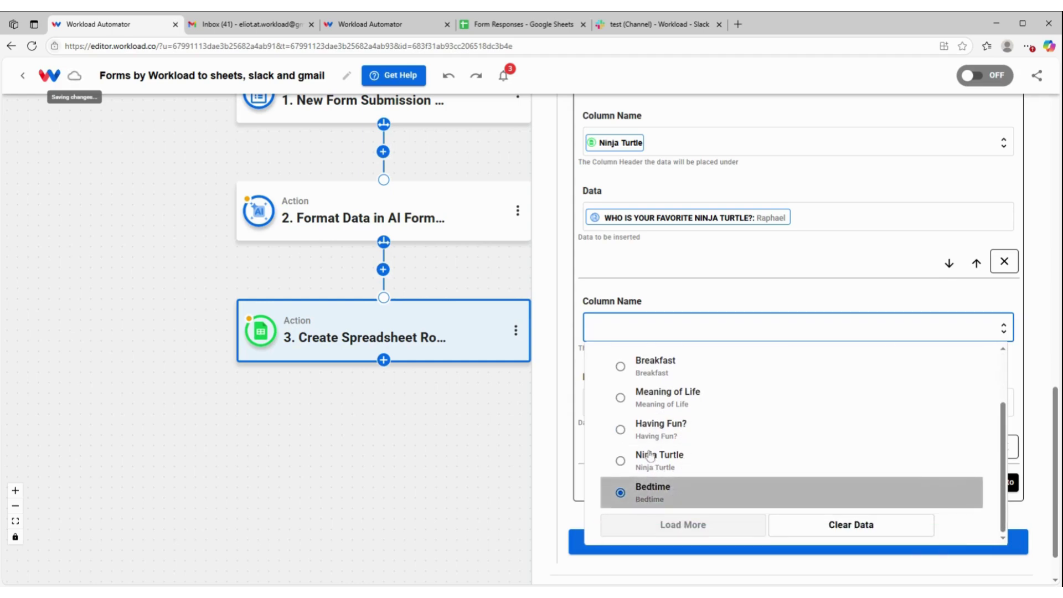
pyautogui.click(612, 399)
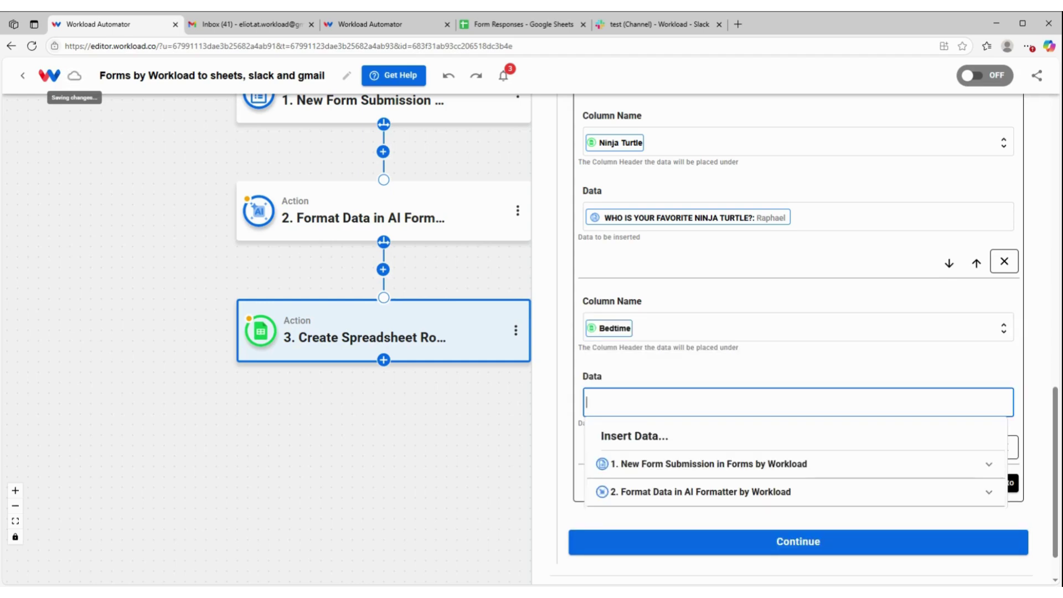
pyautogui.click(667, 464)
pyautogui.scroll(-2, 786, 498)
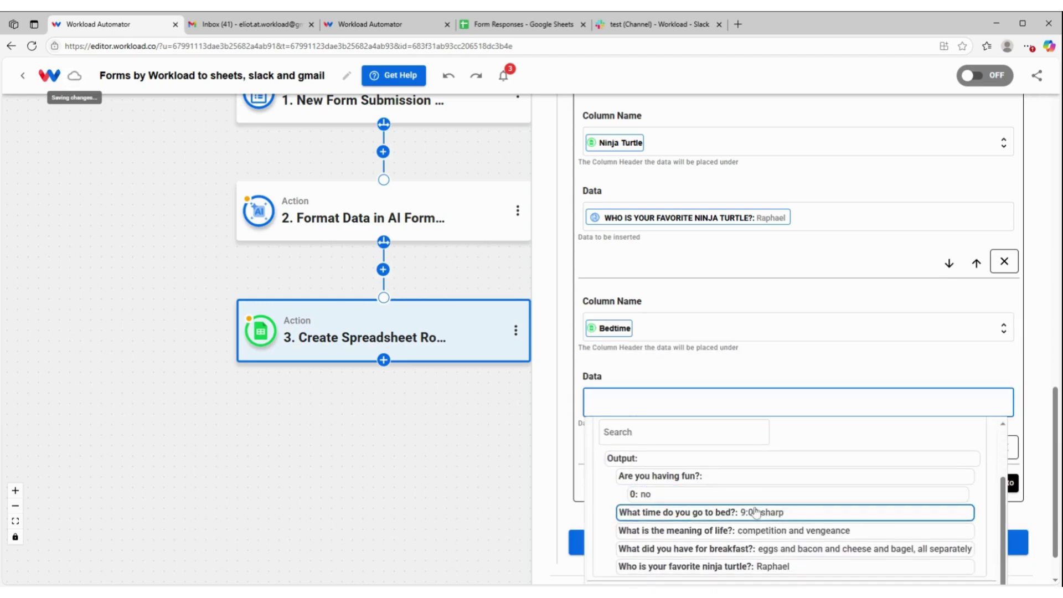
pyautogui.click(790, 515)
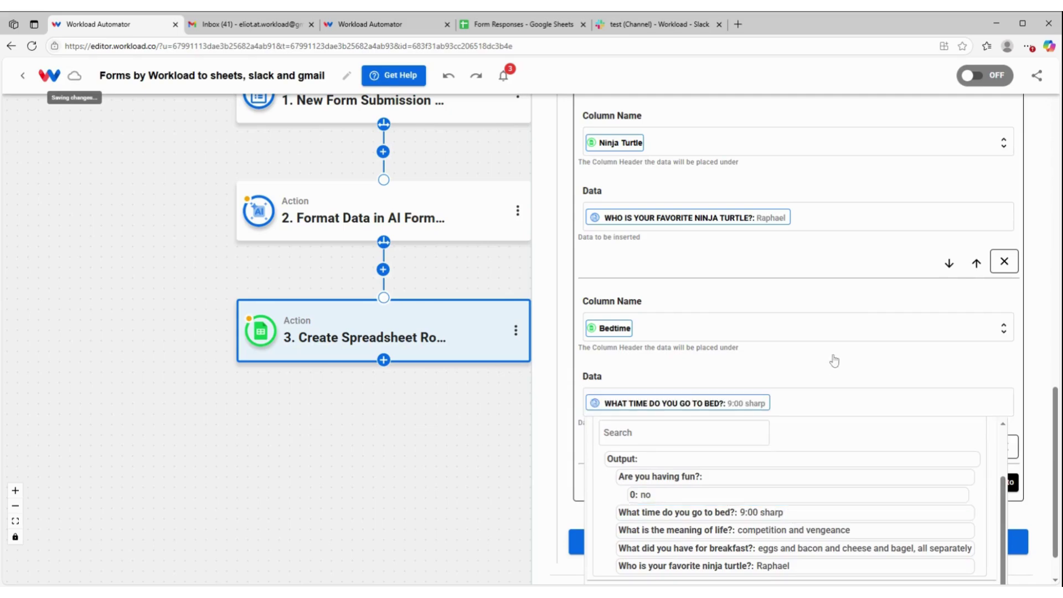
pyautogui.click(834, 360)
pyautogui.click(692, 545)
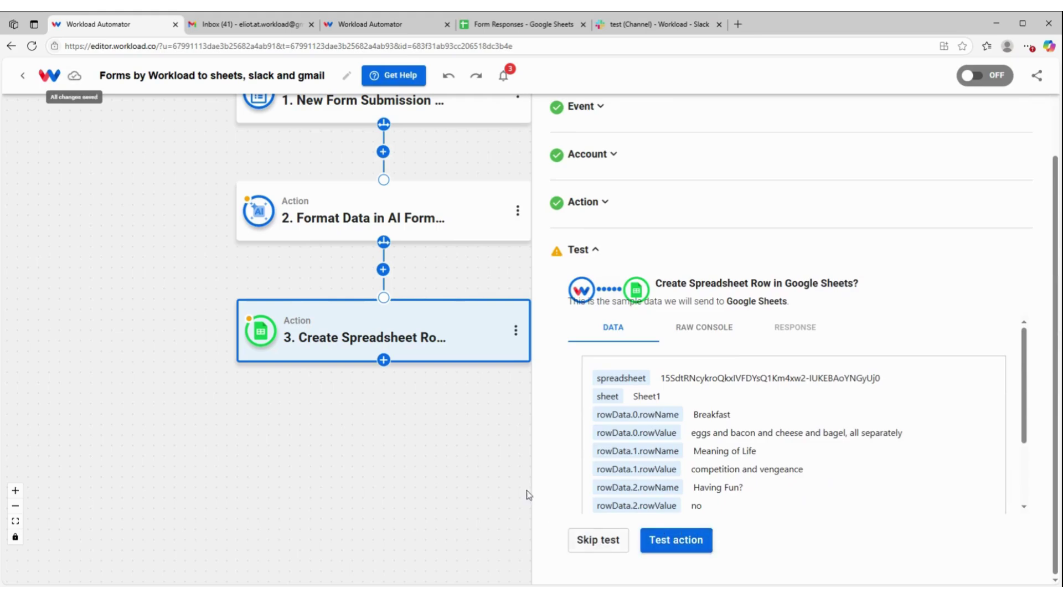
# Test the Create Spreadsheet Row action in Google Sheets and continue past its test stage
pyautogui.click(680, 546)
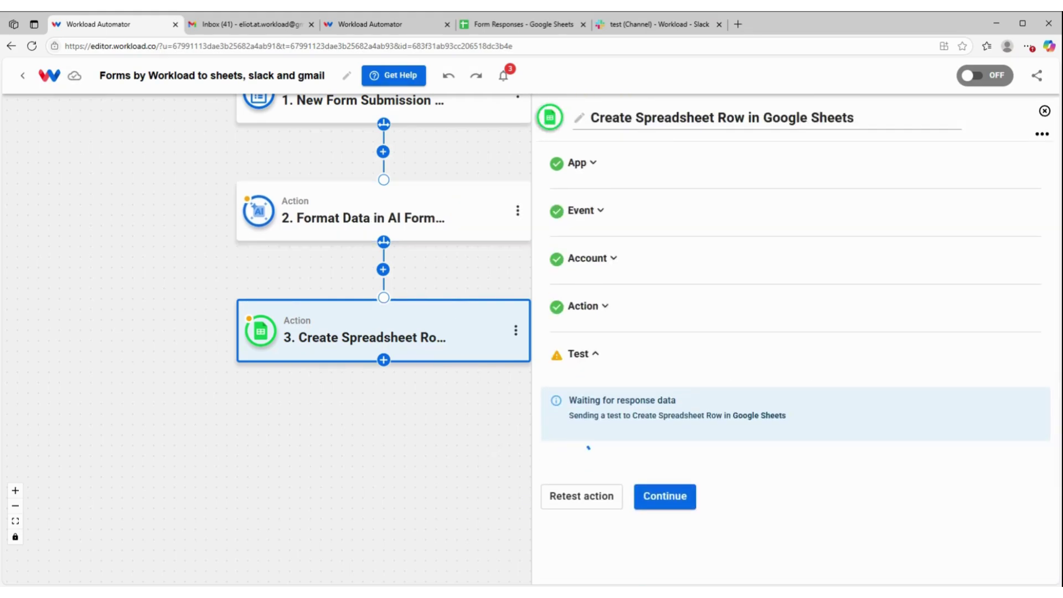
pyautogui.scroll(-10, 734, 514)
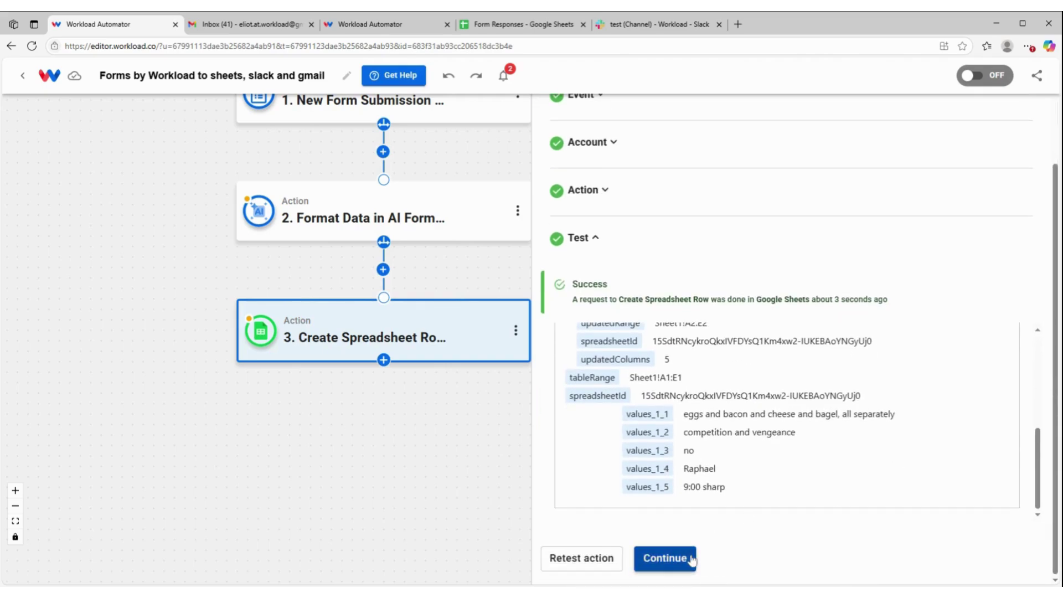
pyautogui.click(689, 559)
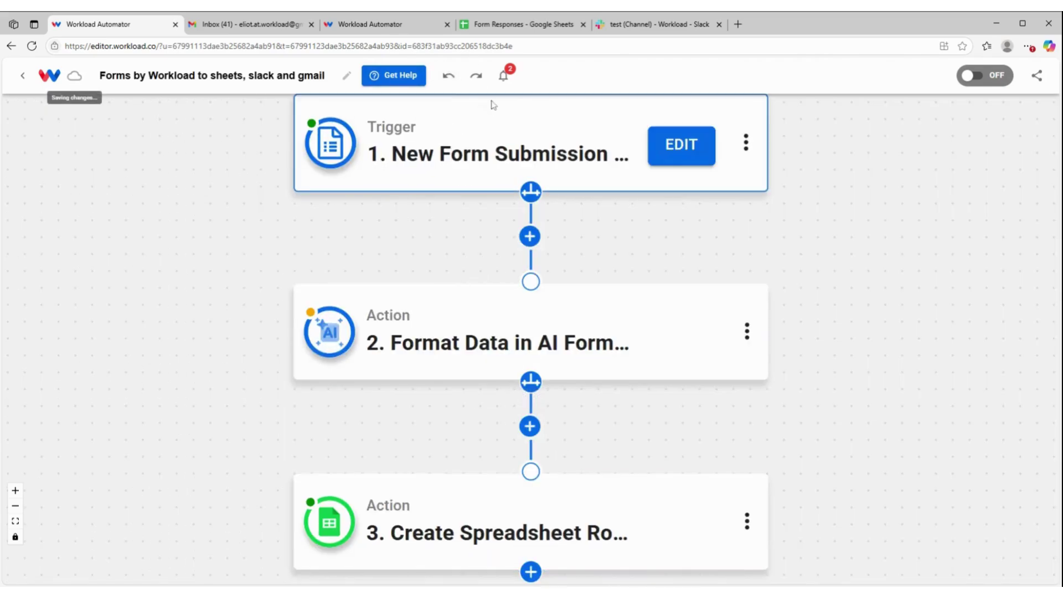
# Check the test row in the Form Responses spreadsheet in Google Sheets and return to the Workload editor
pyautogui.click(498, 22)
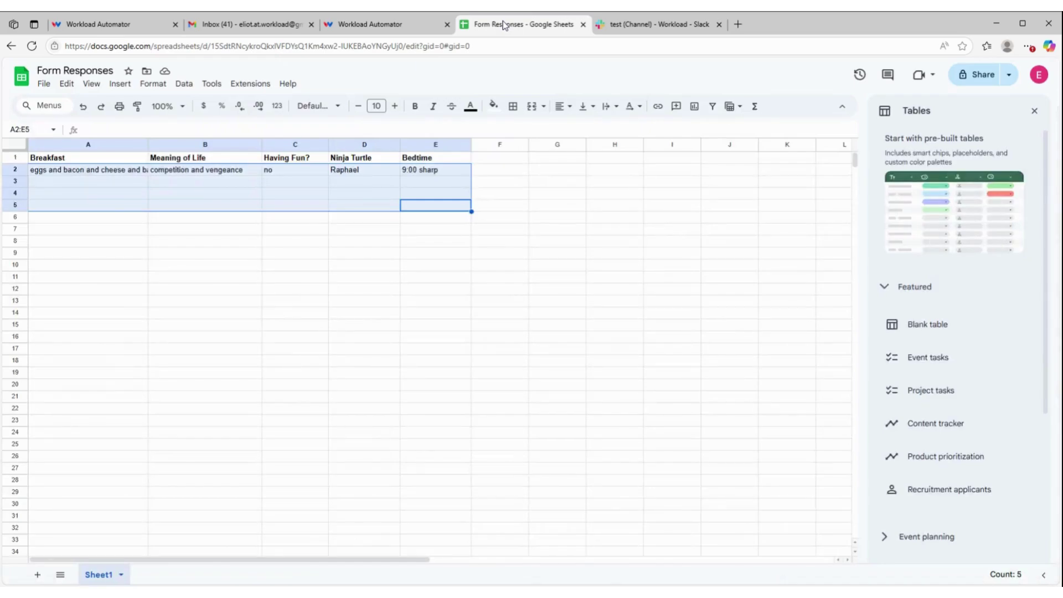
pyautogui.click(145, 289)
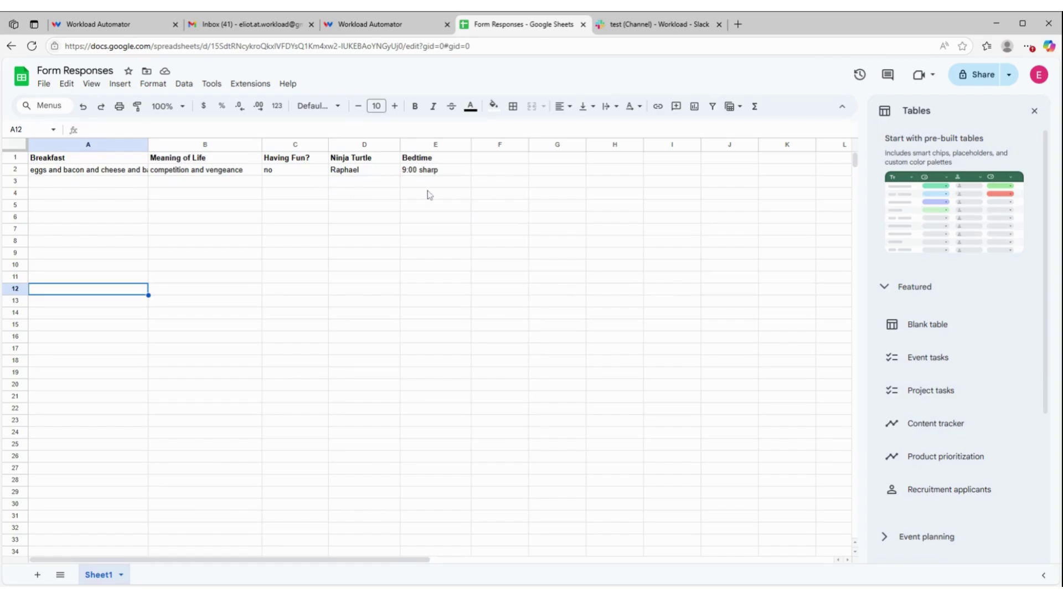
pyautogui.click(91, 29)
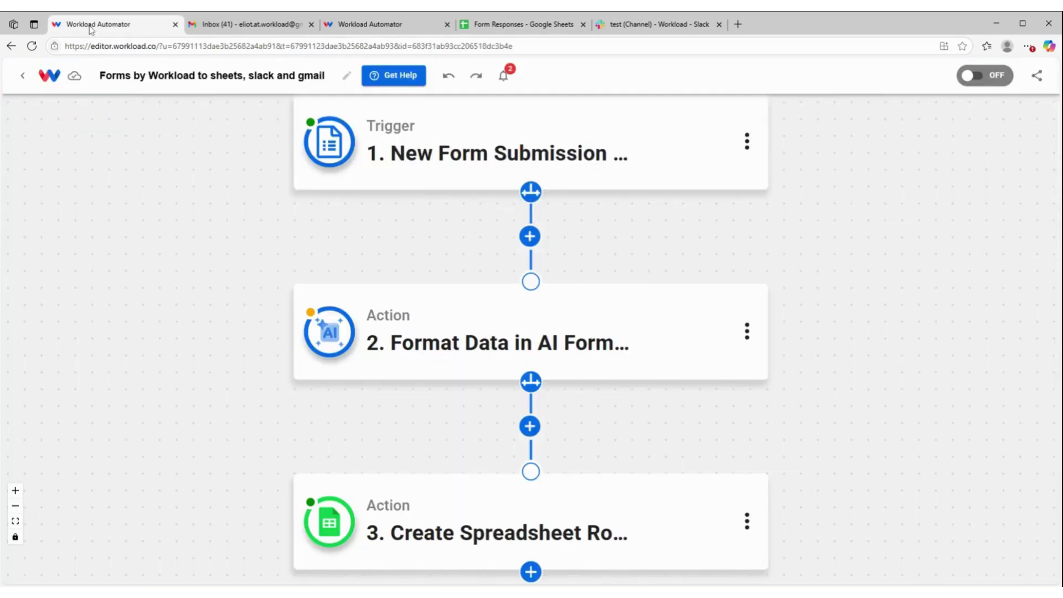
# Add a new path below the AI Formatter step and set its action's app to Slack
pyautogui.click(422, 326)
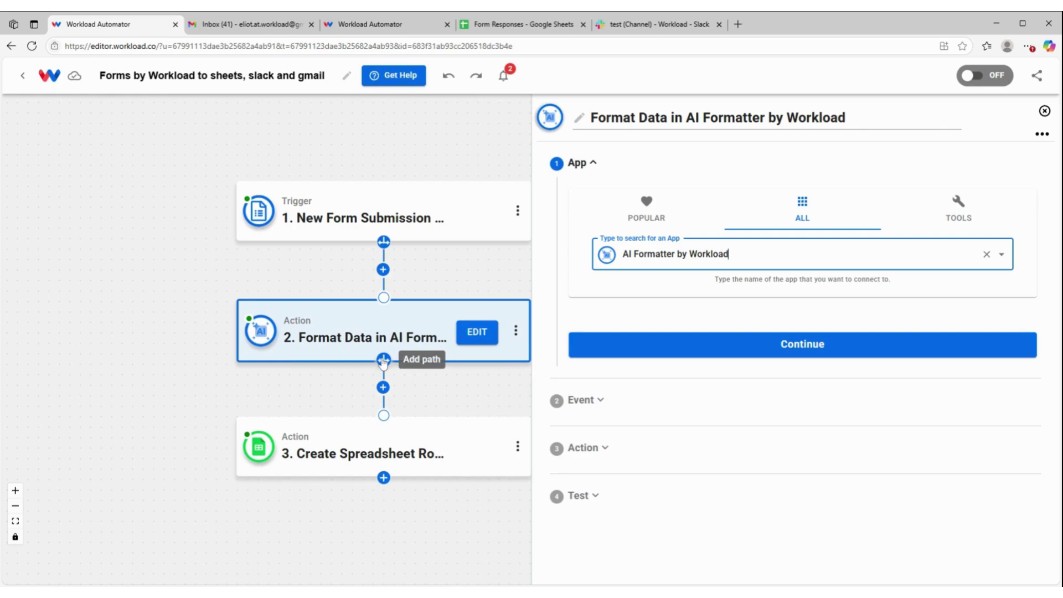
pyautogui.click(384, 361)
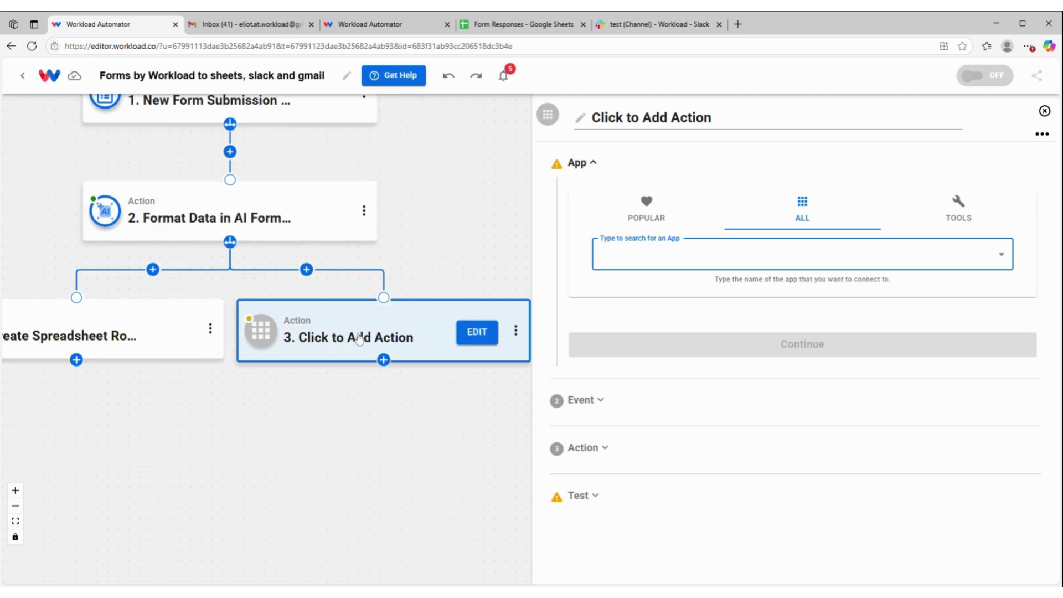
pyautogui.write('slack')
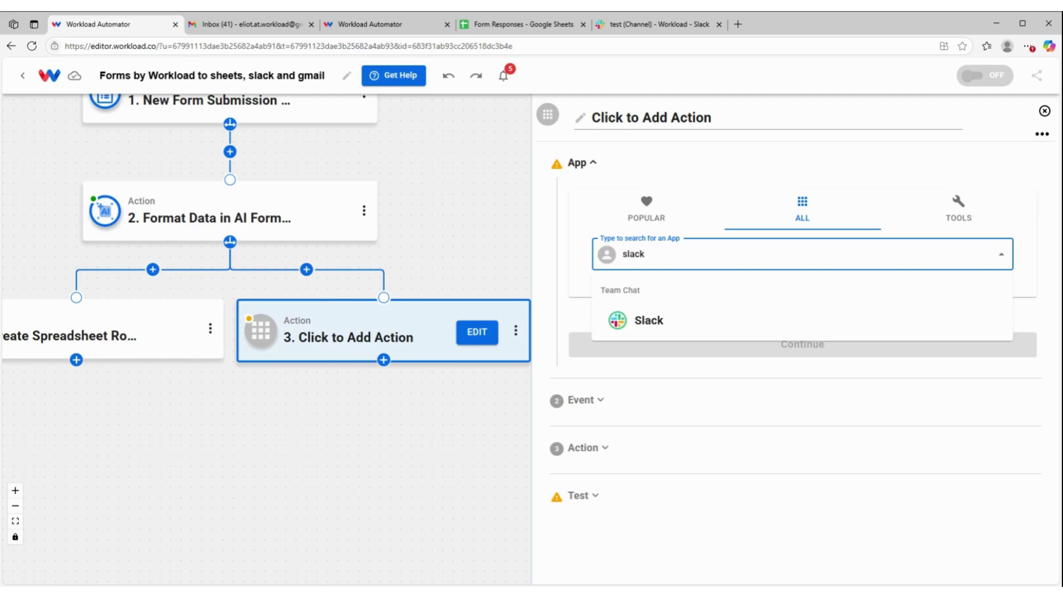
pyautogui.click(728, 329)
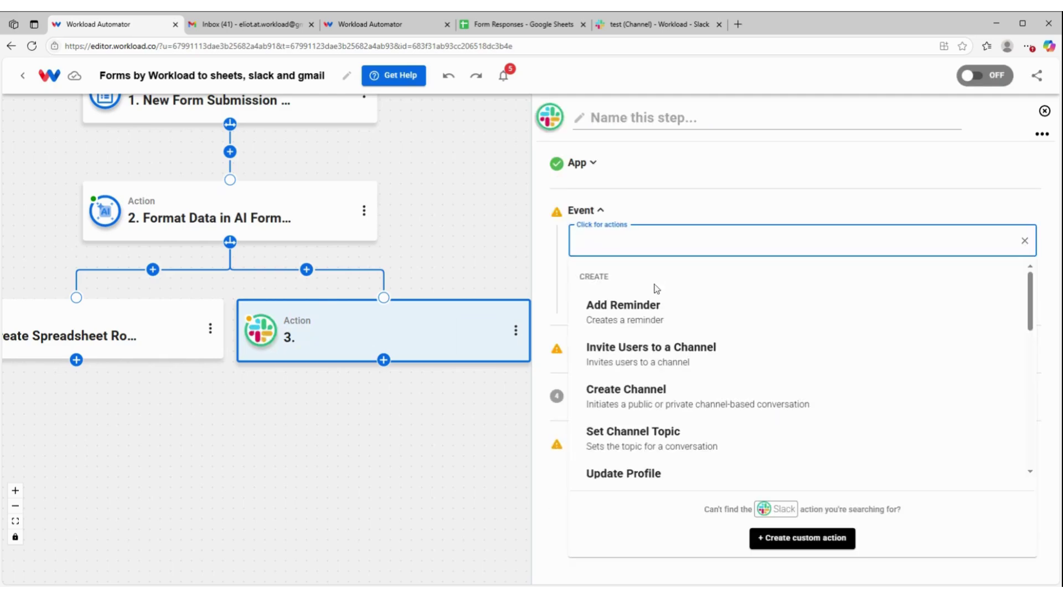
# Set the Slack action's event to Send Channel Message and continue past the account stage
pyautogui.scroll(-6, 736, 330)
pyautogui.click(603, 453)
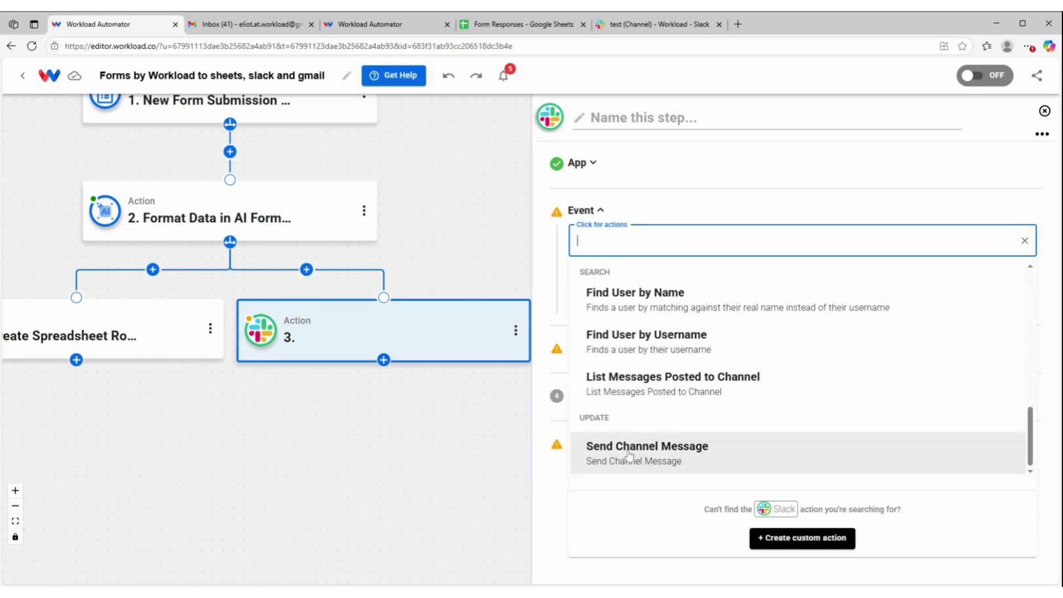
pyautogui.click(668, 294)
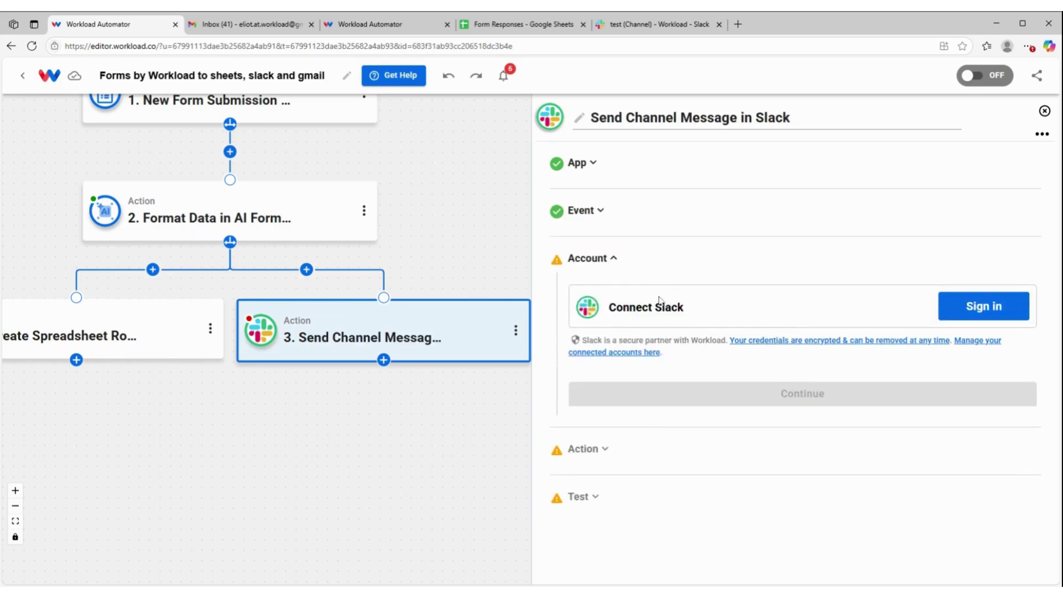
pyautogui.click(759, 404)
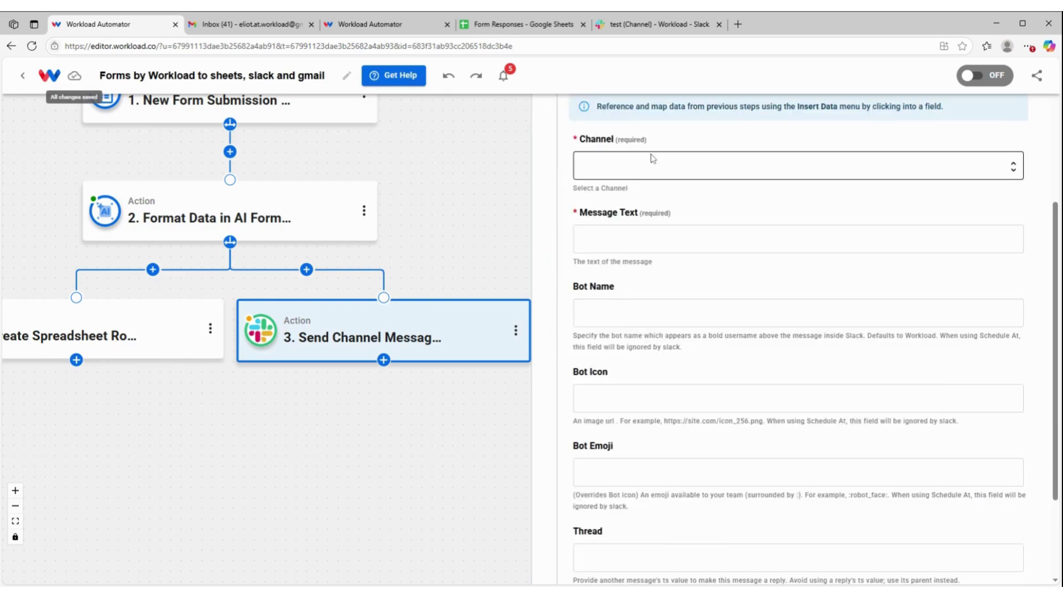
# Select the test channel and begin the message text with "Breakfast:" followed by the "What did you have for breakfast?" answer
pyautogui.click(665, 166)
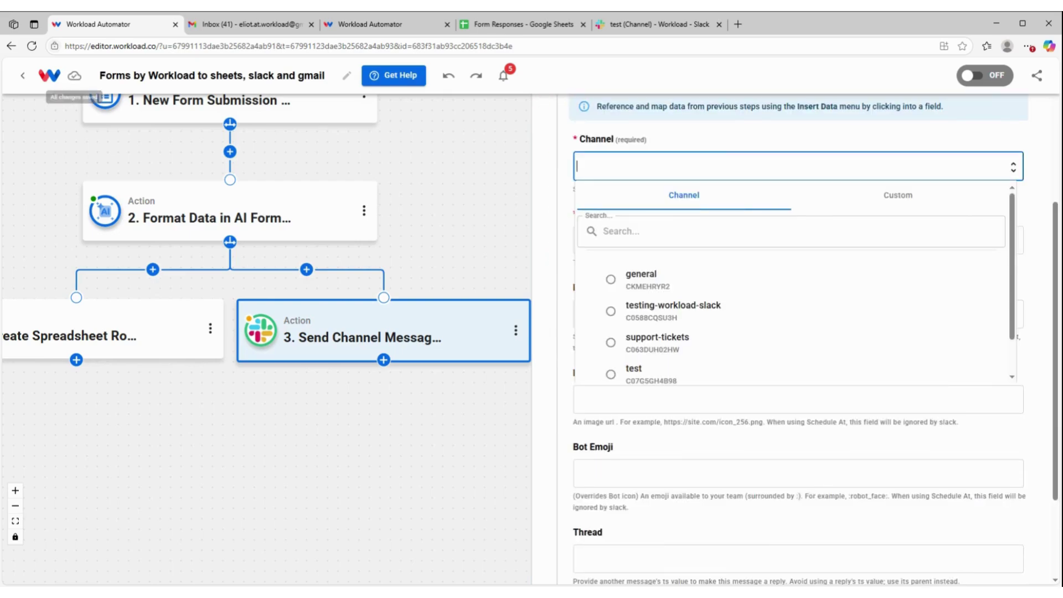
pyautogui.click(645, 376)
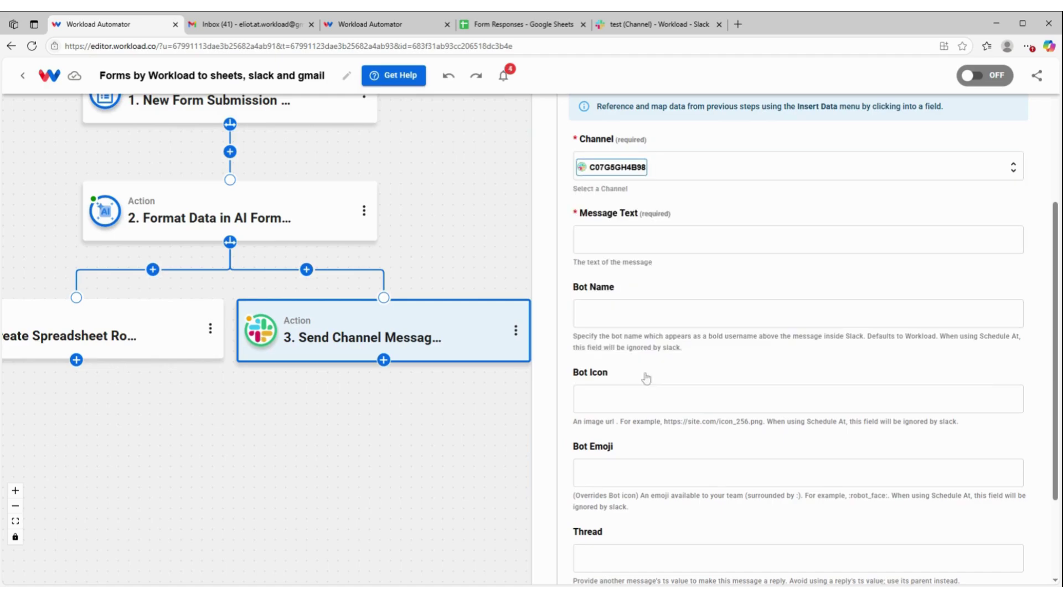
pyautogui.click(664, 239)
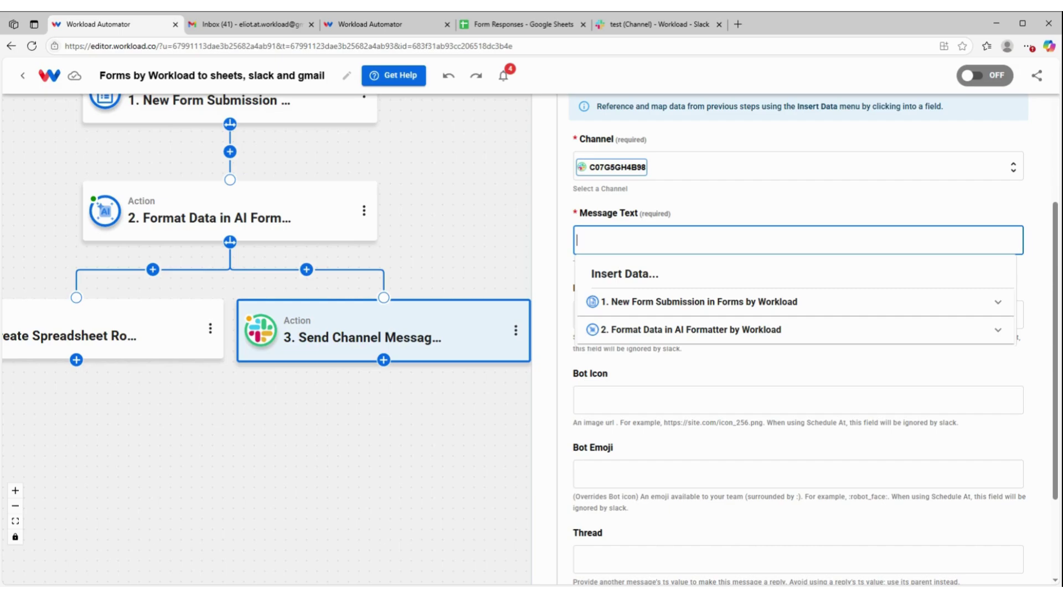
pyautogui.write('Breakfast:')
pyautogui.click(676, 311)
pyautogui.scroll(-1, 692, 366)
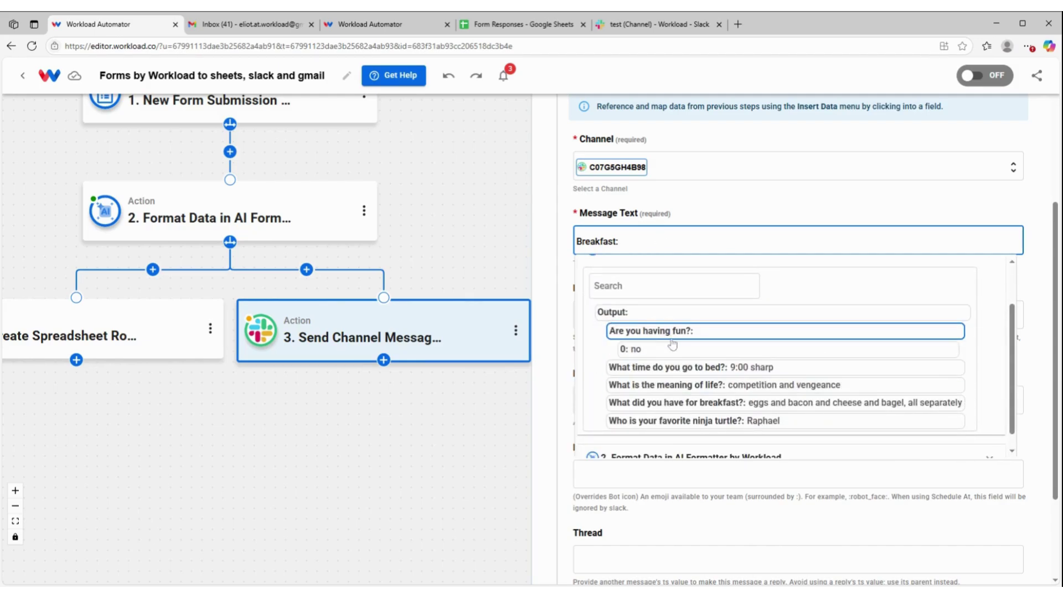
pyautogui.click(696, 403)
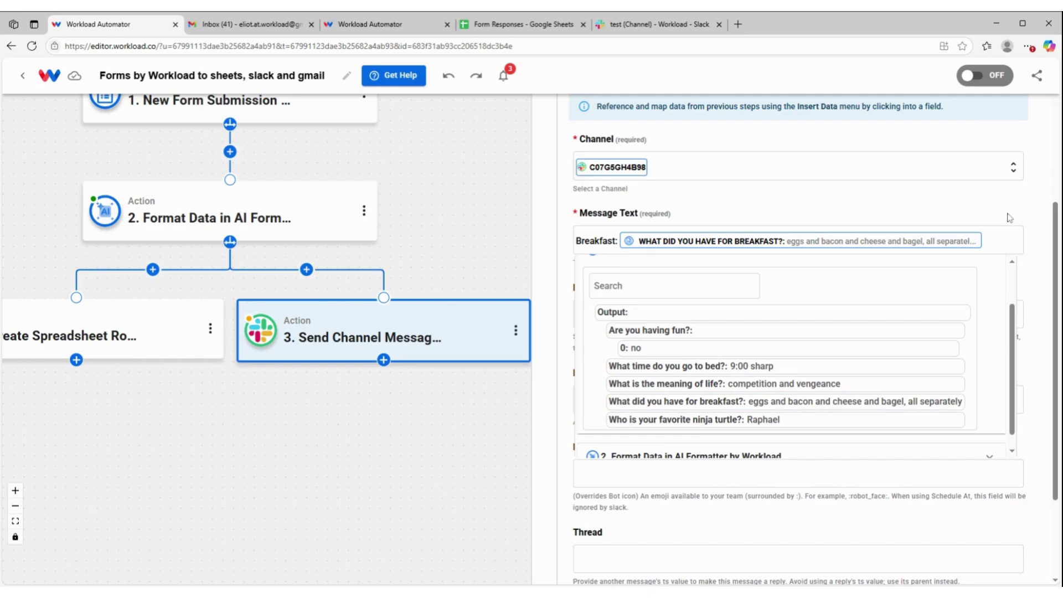
# Add a second message line reading "Meaning:" followed by the "What is the meaning of life?" answer
pyautogui.click(1003, 241)
pyautogui.press('Return')
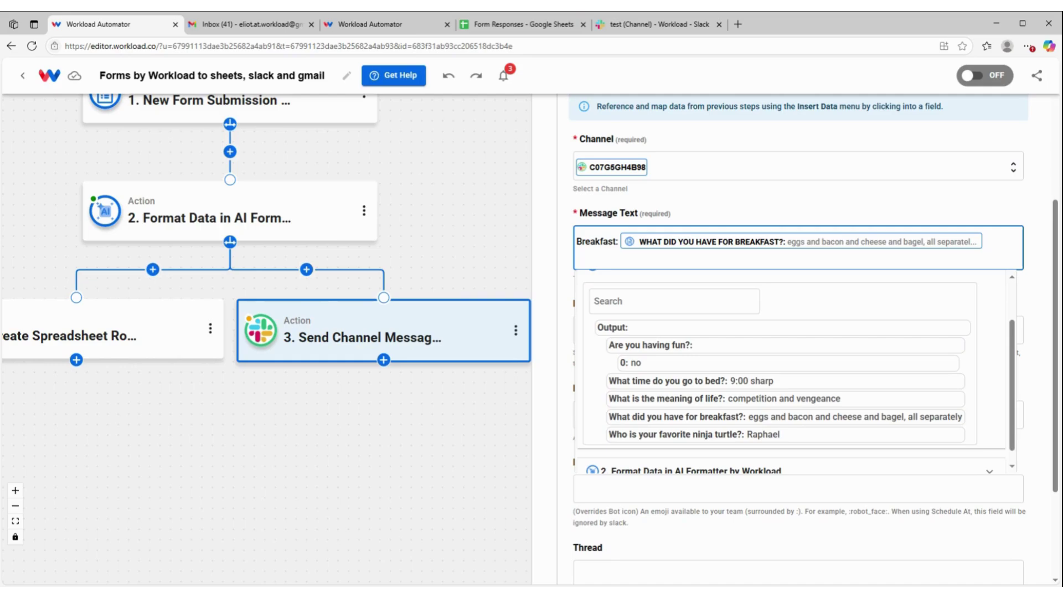
pyautogui.write('Meaning:')
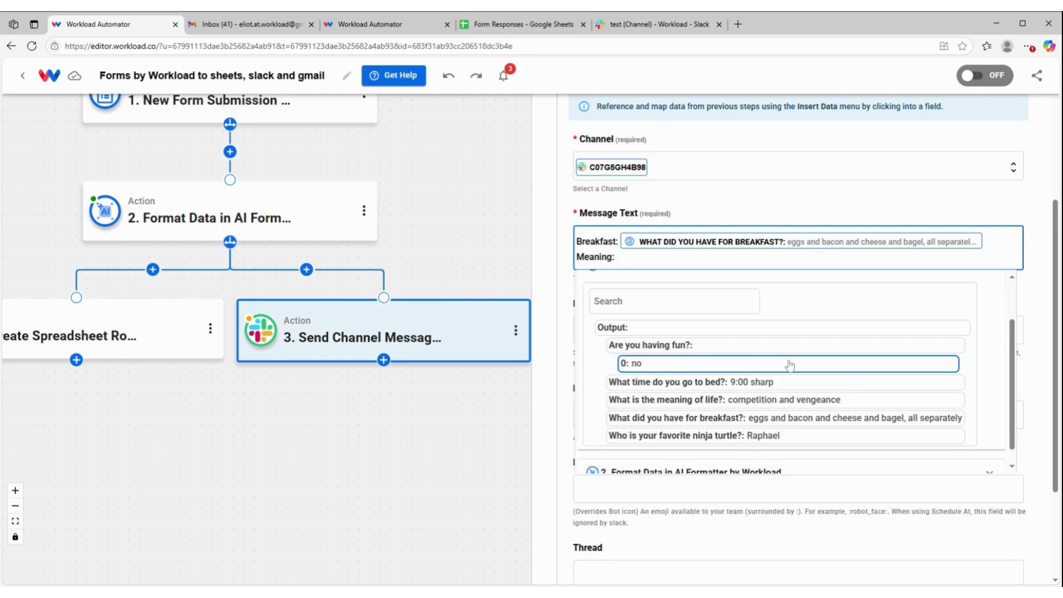
pyautogui.click(725, 404)
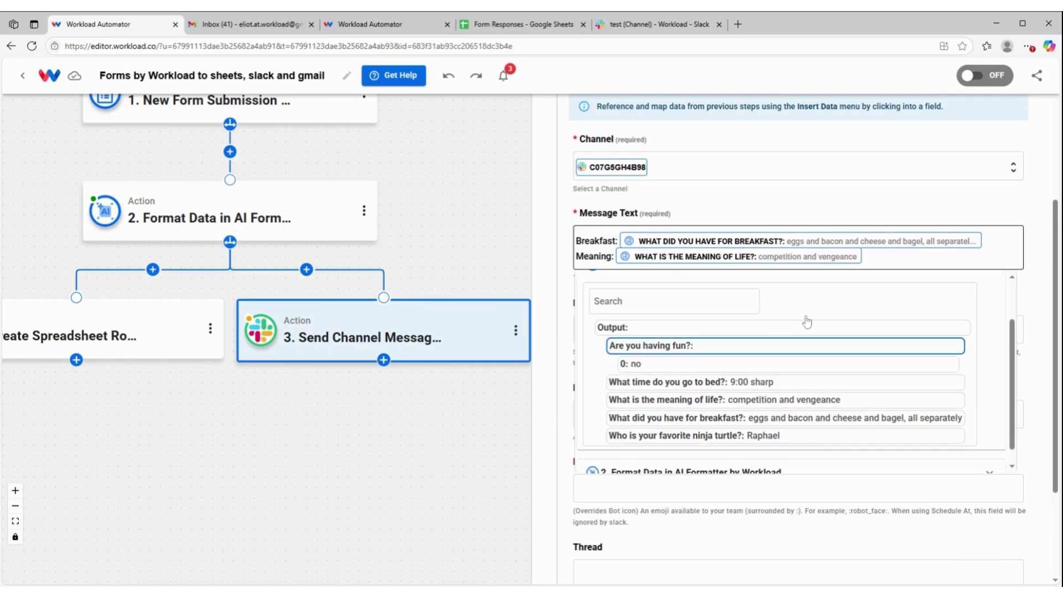
# Add a third message line reading "Fun?:" followed by the AI Formatter's response output
pyautogui.press('Return')
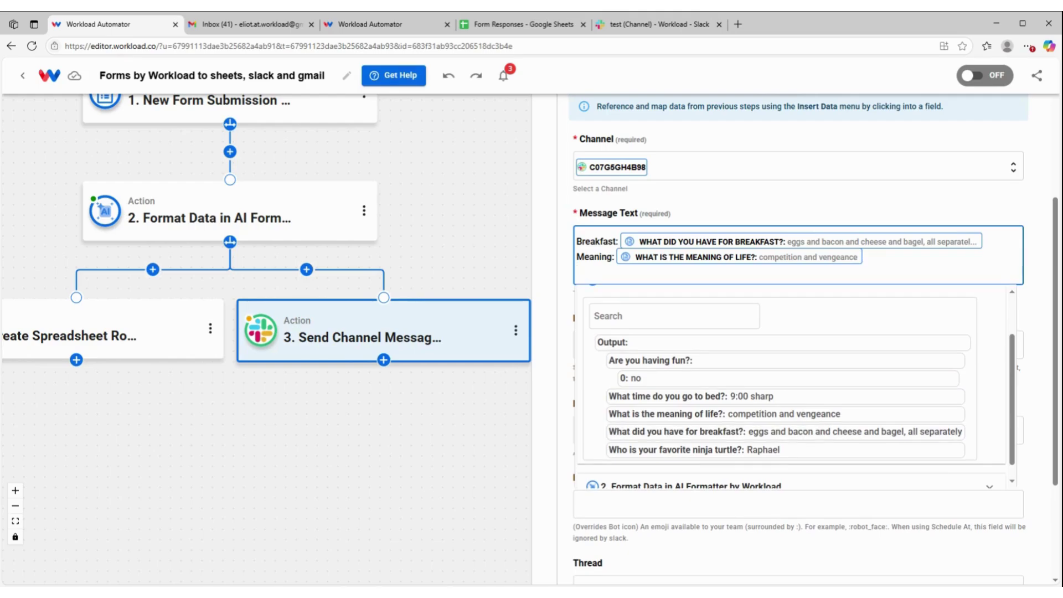
pyautogui.write('Fun?:')
pyautogui.click(543, 276)
pyautogui.click(625, 273)
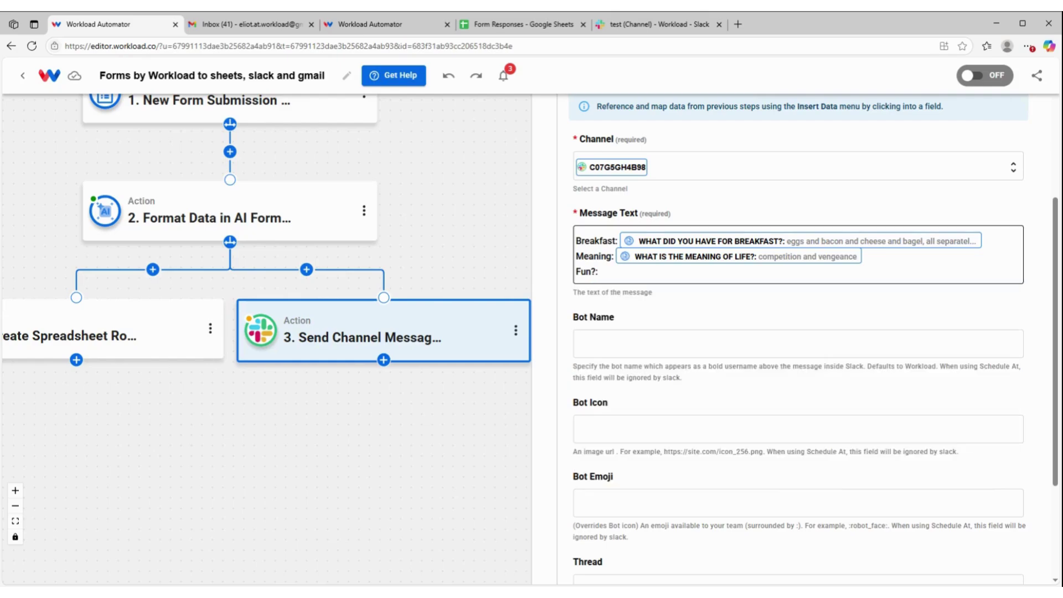
pyautogui.click(624, 366)
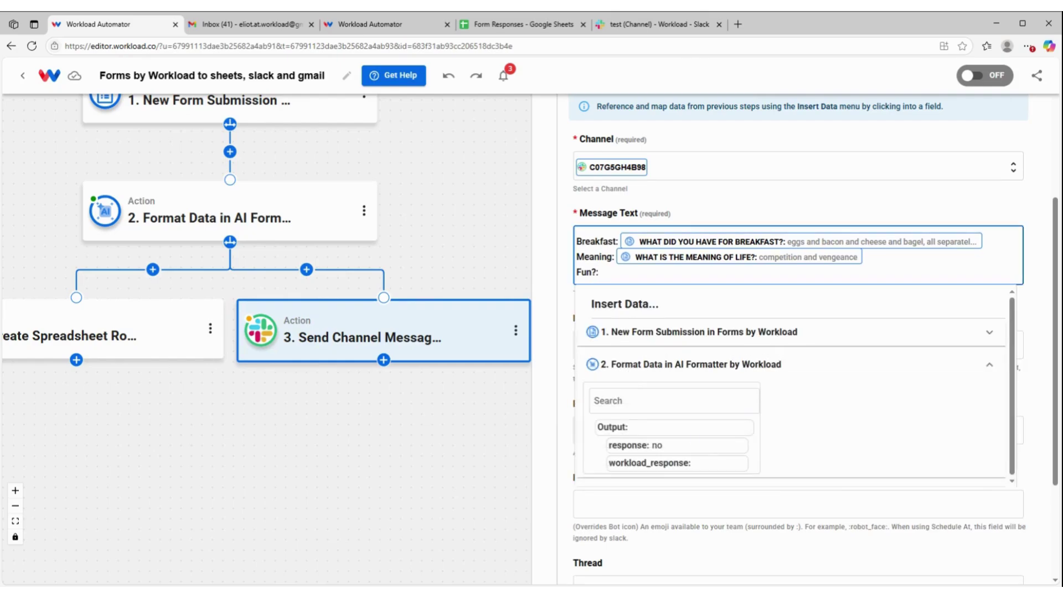
pyautogui.click(647, 447)
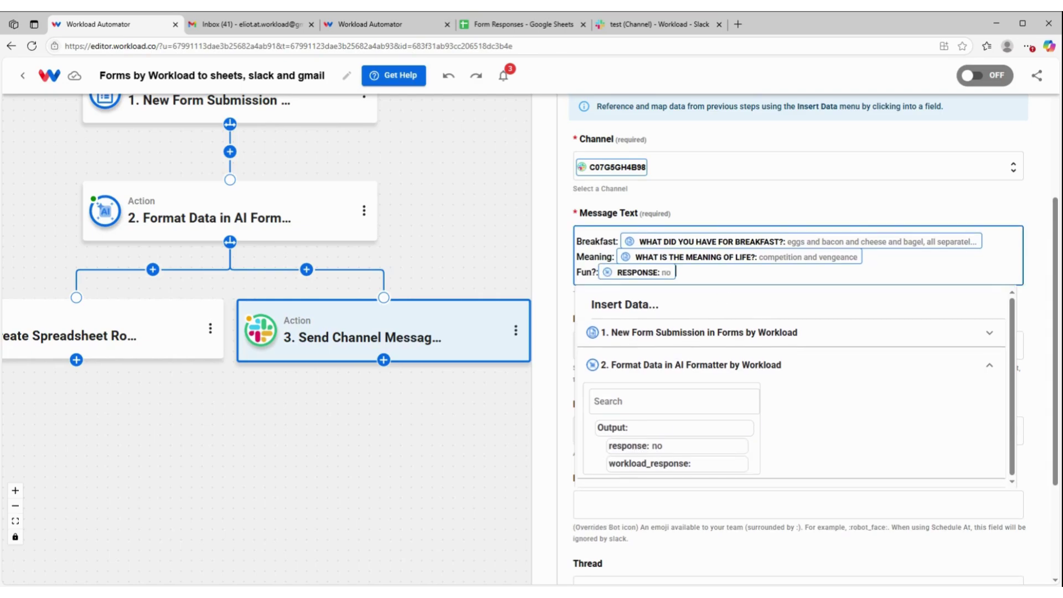
# Add a fourth message line reading "Turtle:" followed by the "Who is your favorite ninja turtle?" answer
pyautogui.press('Return')
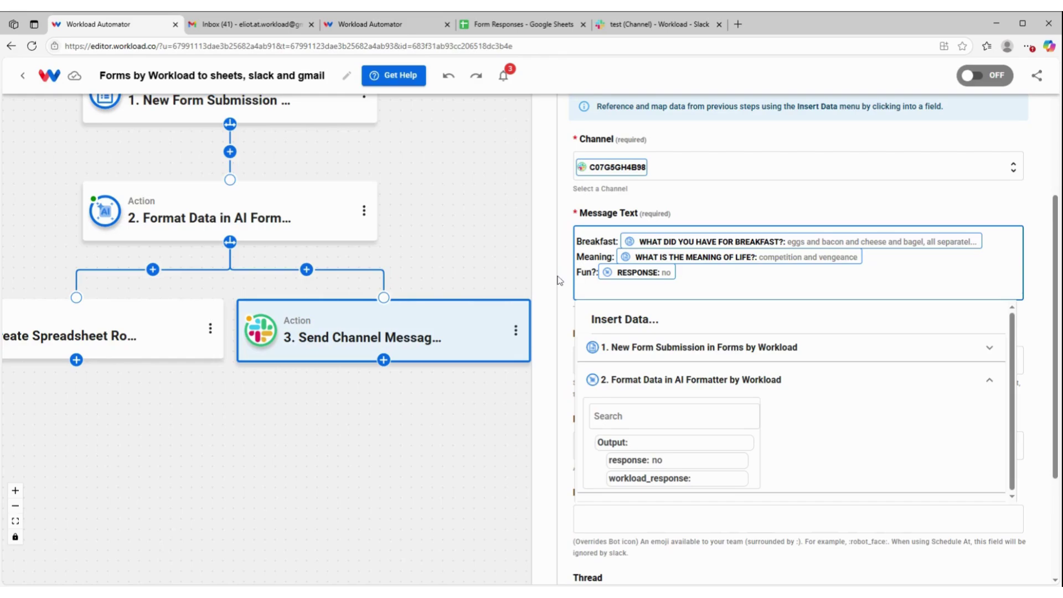
pyautogui.write('Turtle:')
pyautogui.click(618, 347)
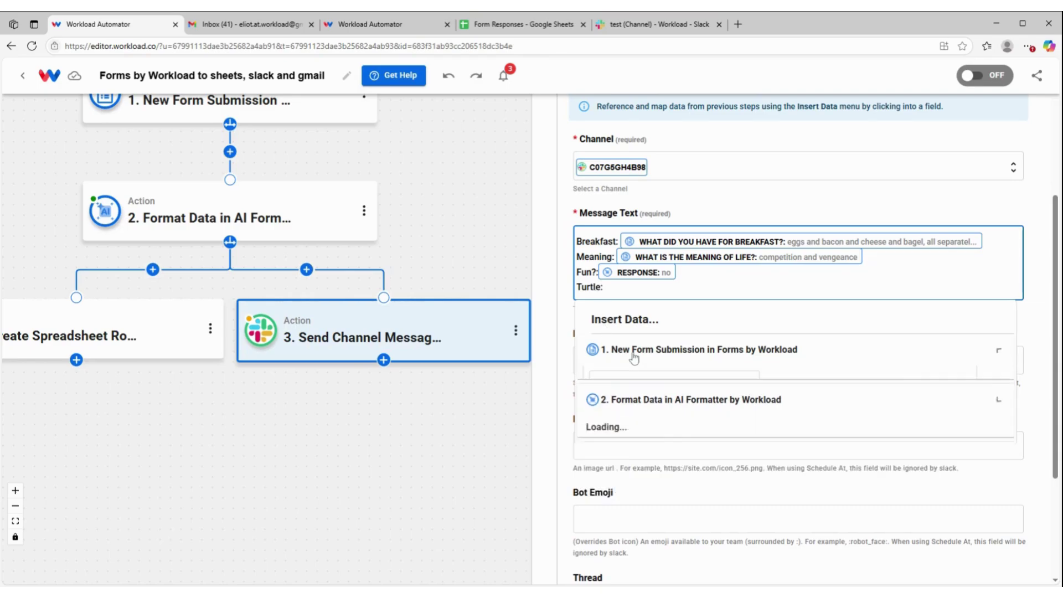
pyautogui.scroll(-1, 642, 389)
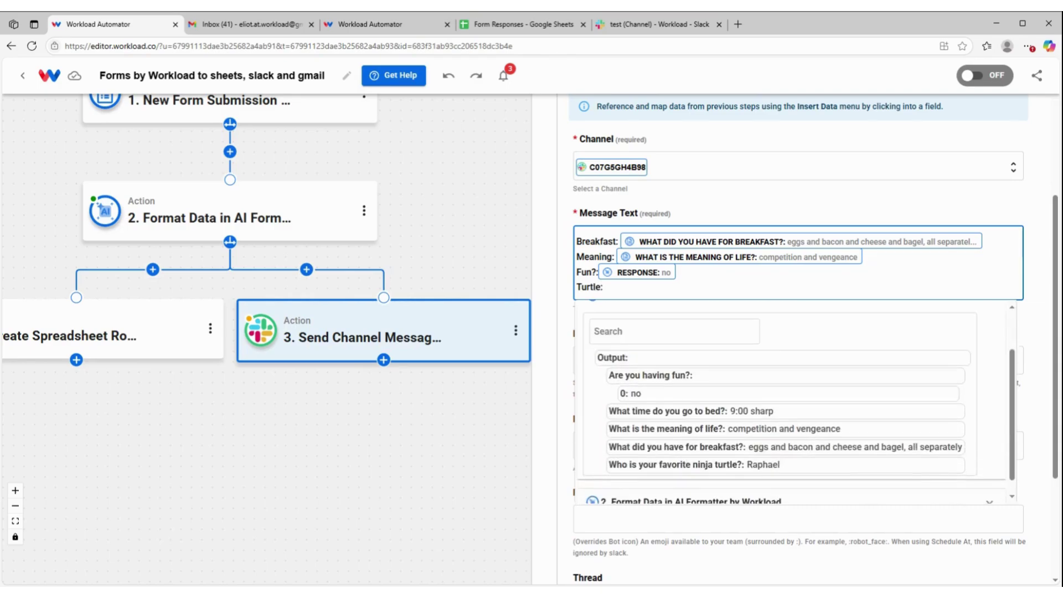
pyautogui.click(687, 465)
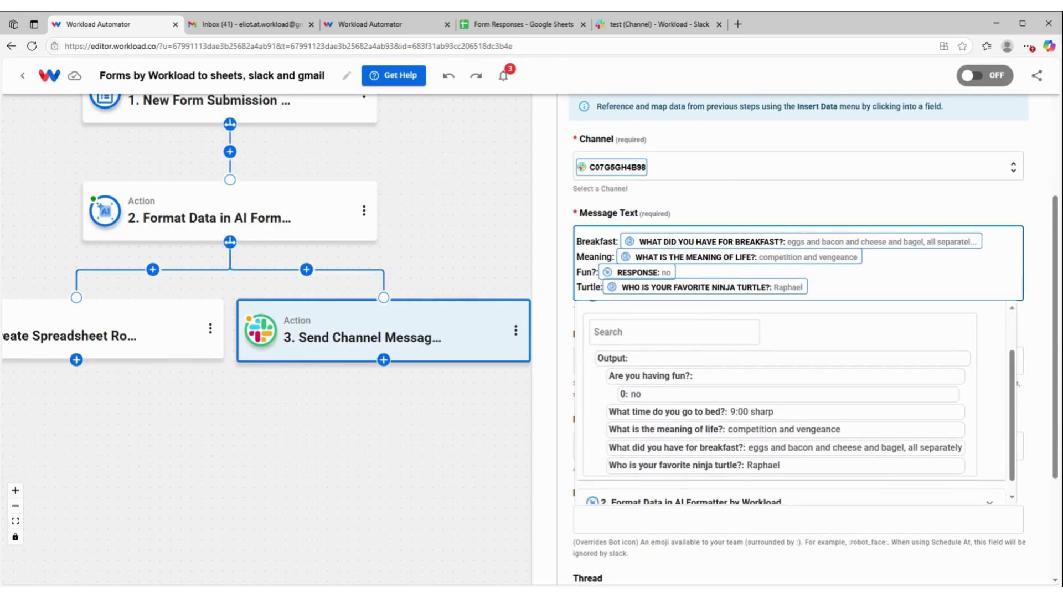
# Add a fifth message line reading "Bedtime:" followed by the "What time do you go to bed?" answer
pyautogui.press('Return')
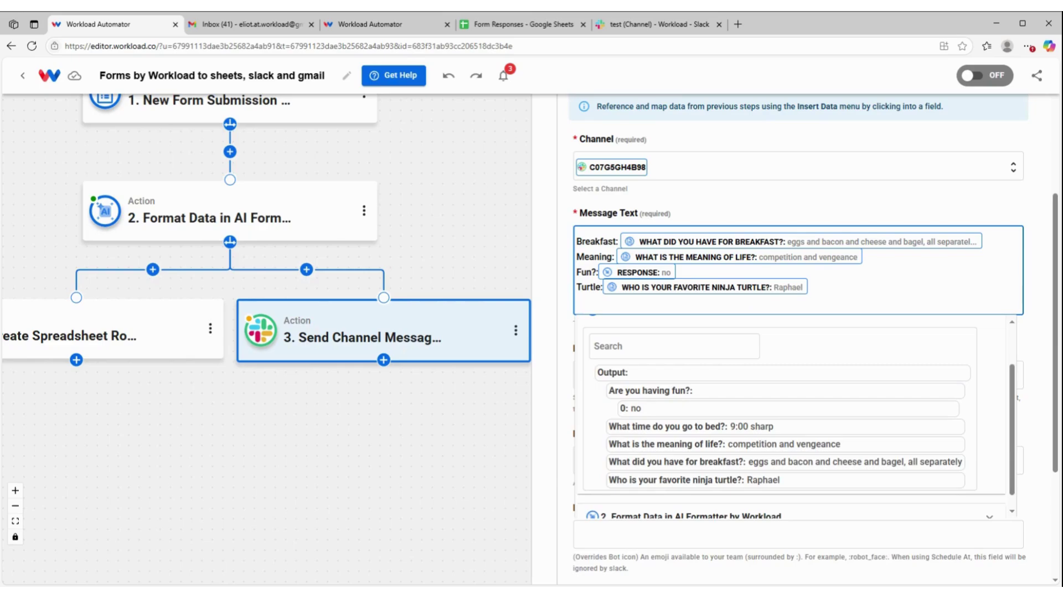
pyautogui.write('Bedtime:')
pyautogui.scroll(-1, 706, 412)
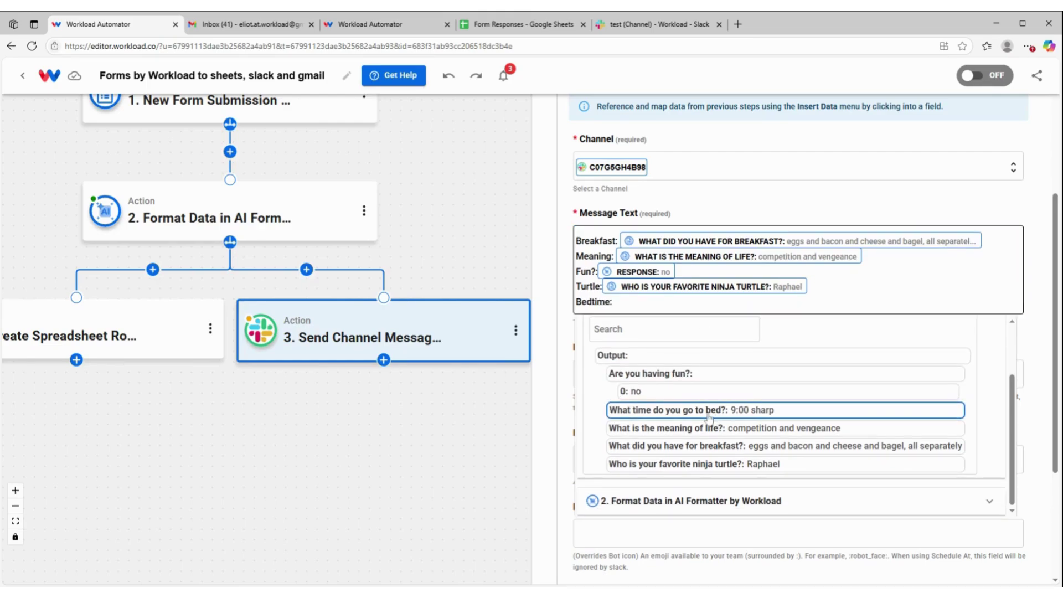
pyautogui.click(708, 410)
pyautogui.click(732, 203)
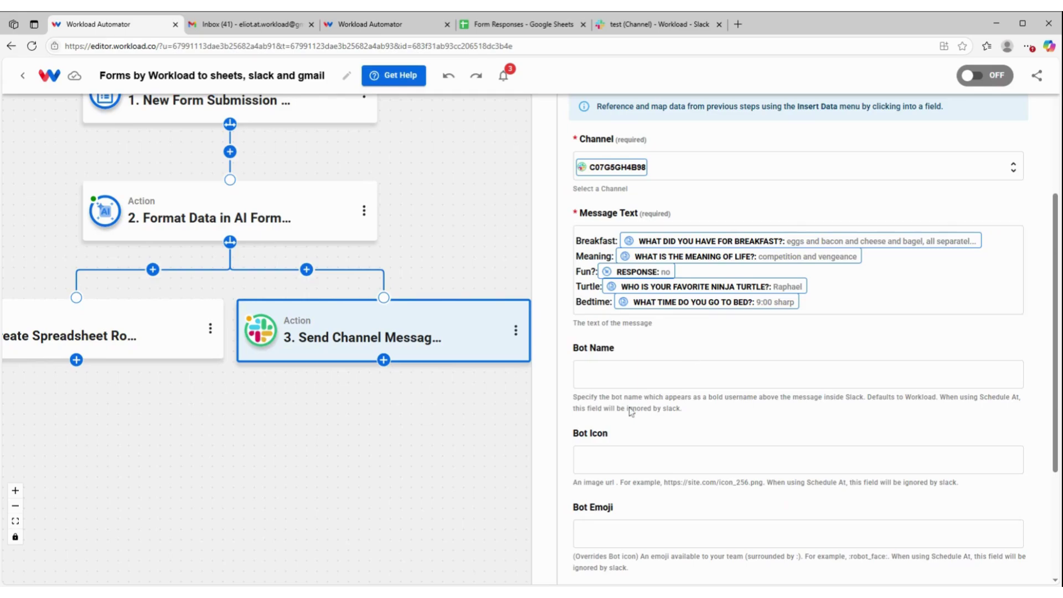
# Set the Slack message's bot name to "Form Response"
pyautogui.click(630, 369)
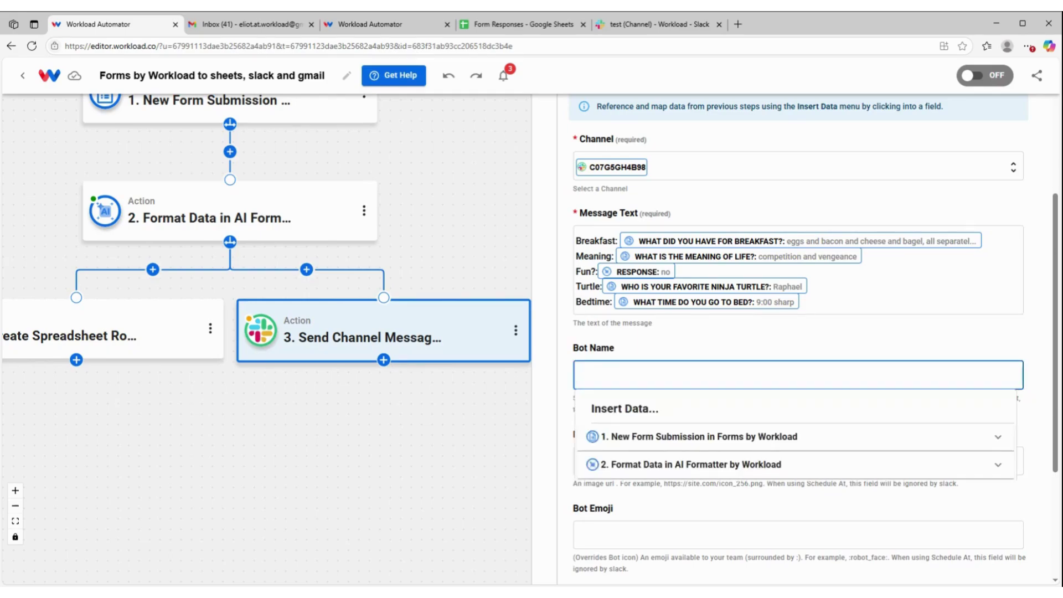
pyautogui.write('Form Response')
pyautogui.click(701, 346)
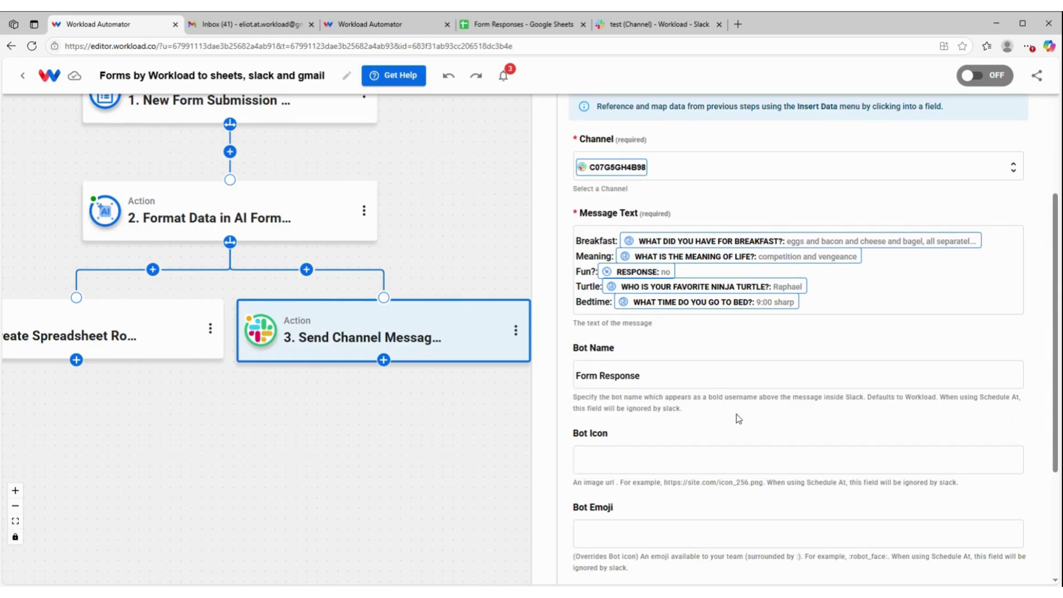
pyautogui.scroll(-1, 739, 418)
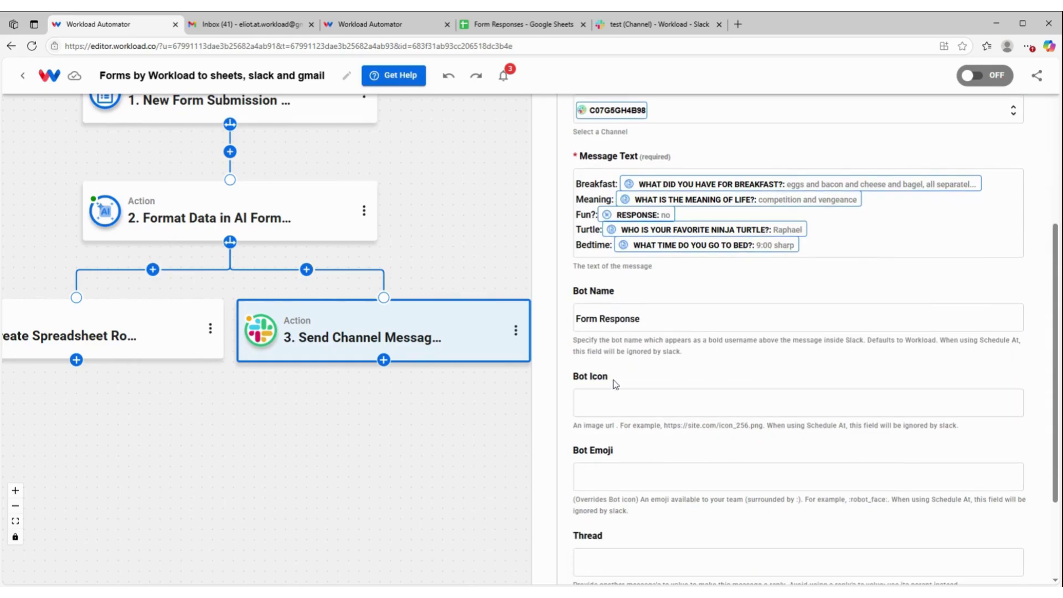
# Accept the Slack message settings and run a test of the Send Channel Message action
pyautogui.scroll(-1, 679, 425)
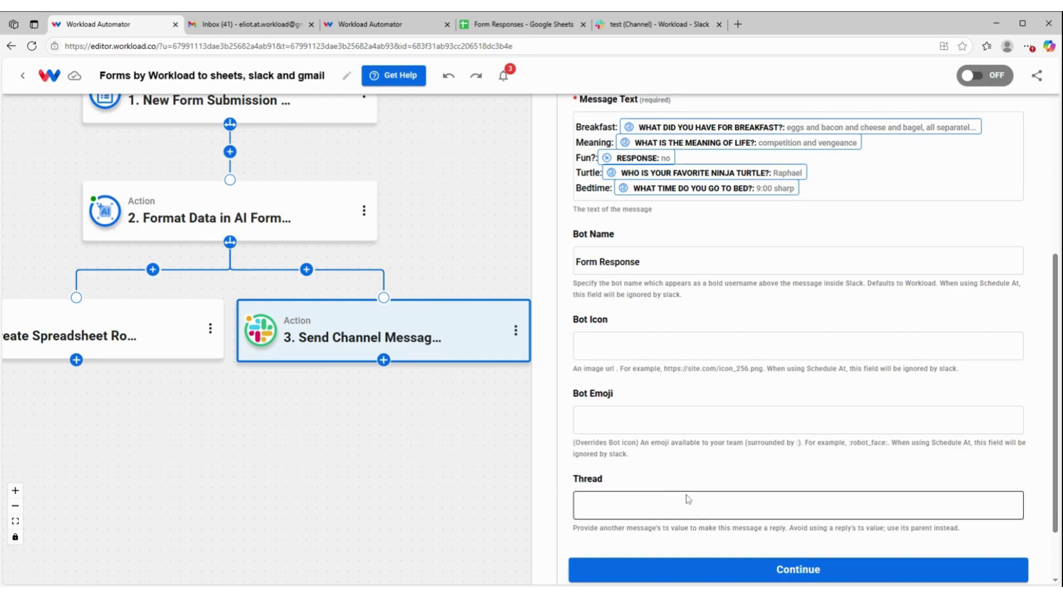
pyautogui.scroll(-2, 685, 512)
pyautogui.click(775, 488)
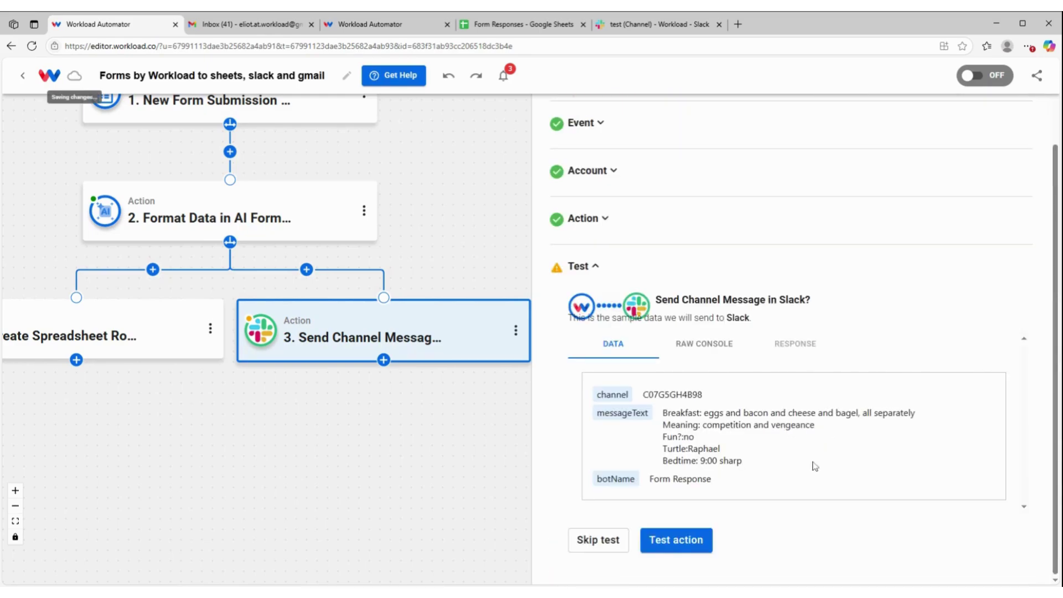
pyautogui.click(647, 541)
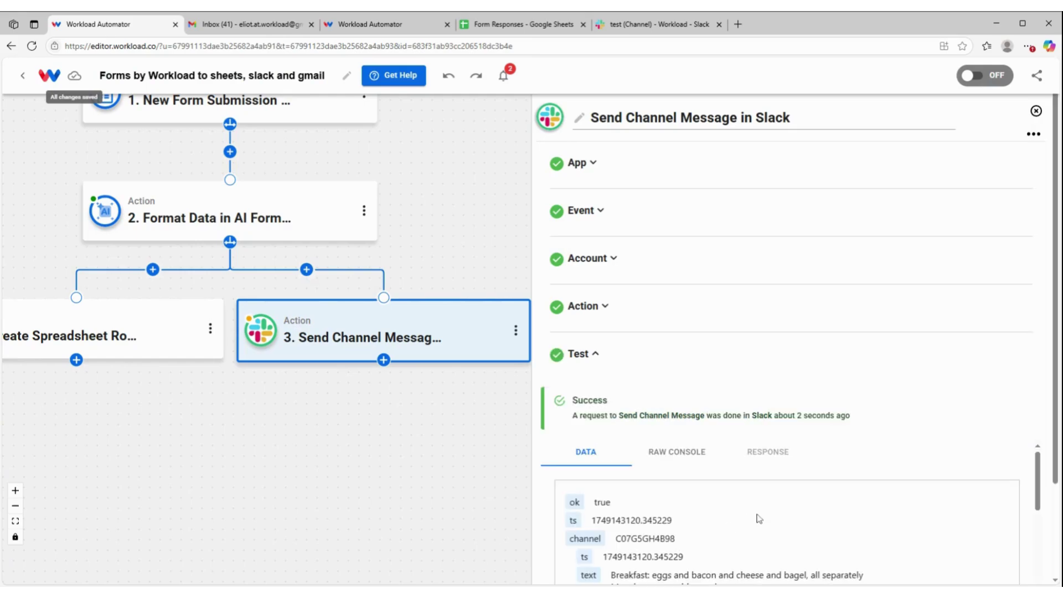
# Review the Slack action's test response and check the posted form message in Slack's #test channel
pyautogui.scroll(-5, 758, 518)
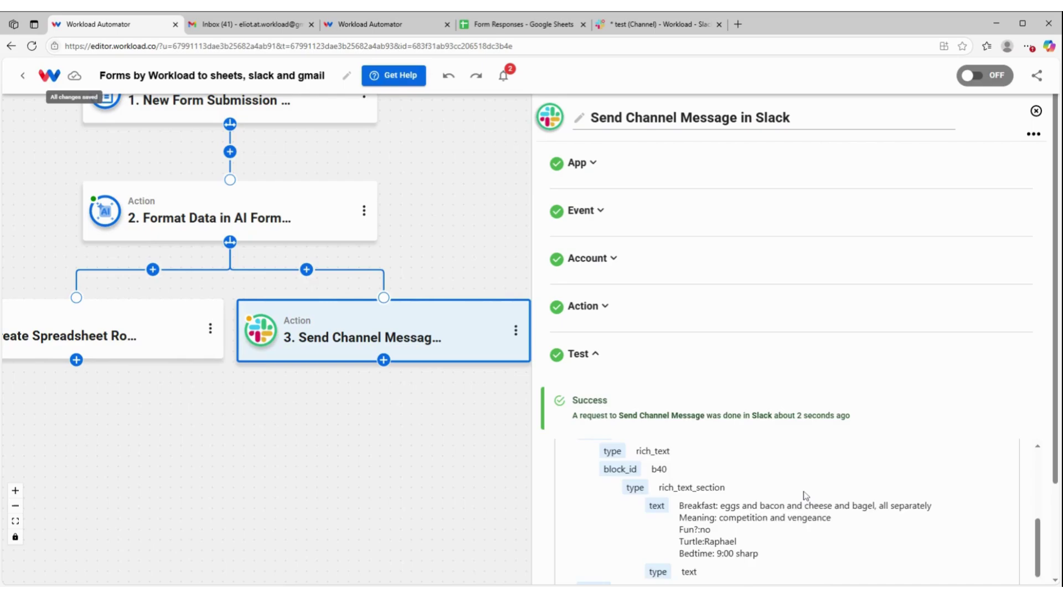
pyautogui.scroll(3, 805, 496)
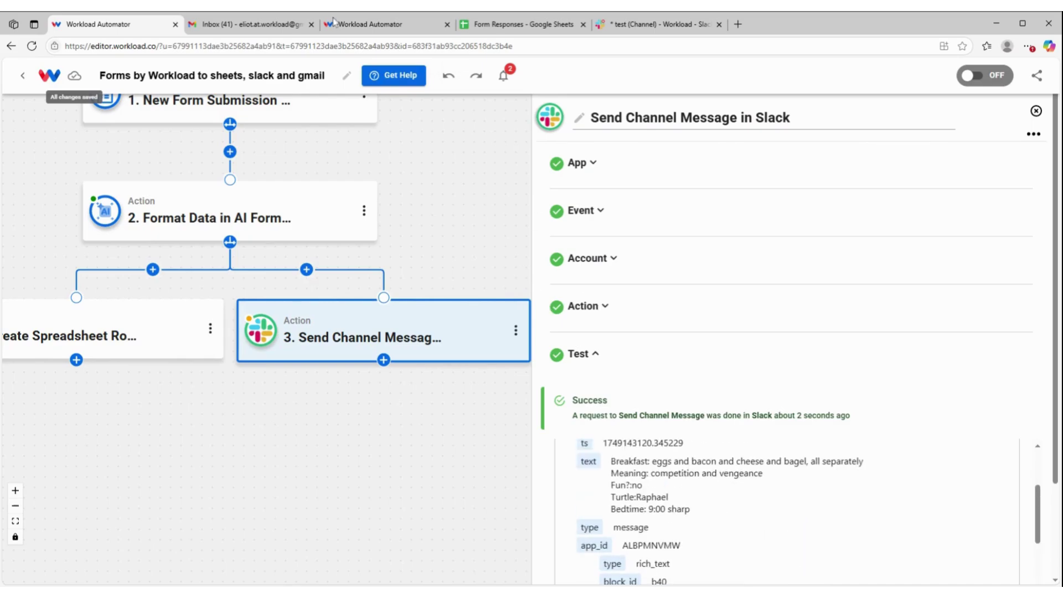
pyautogui.click(650, 24)
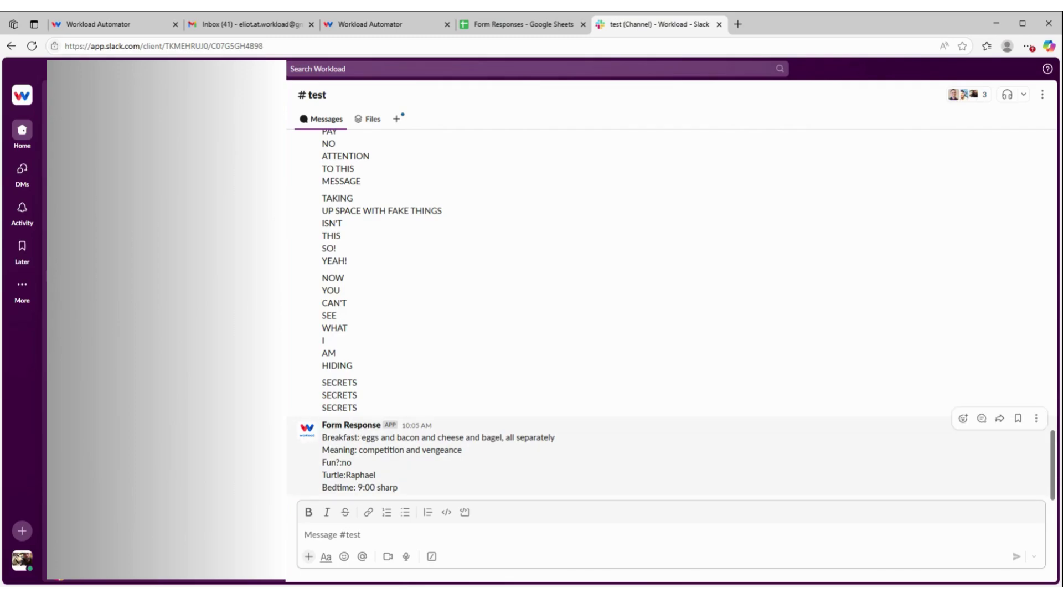
# Back in the Workload editor, add another path after the AI Formatter with Google Gmail's Send Email action, using the connected account
pyautogui.click(116, 26)
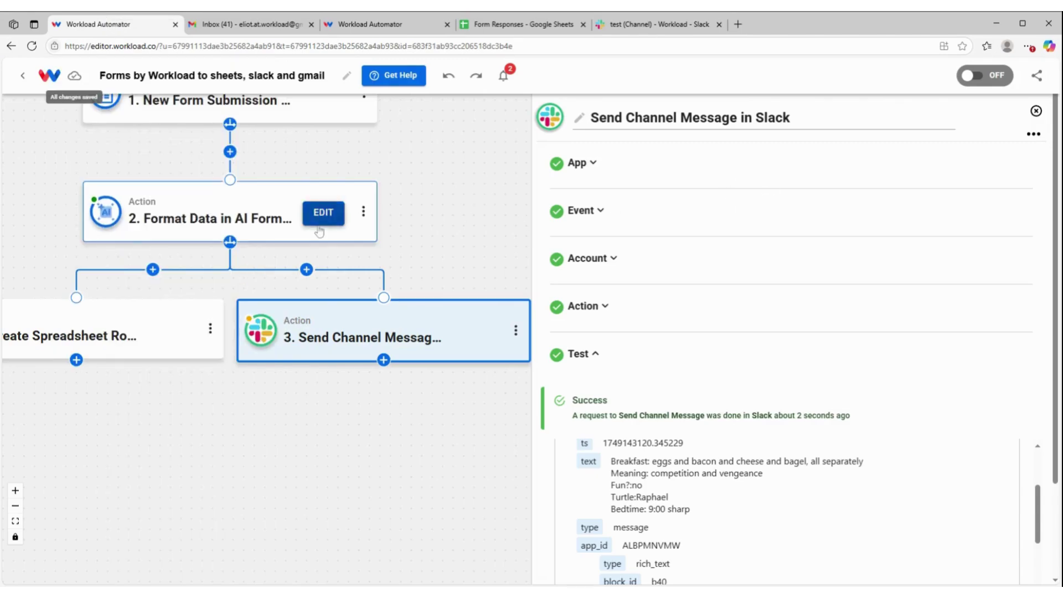
pyautogui.click(230, 245)
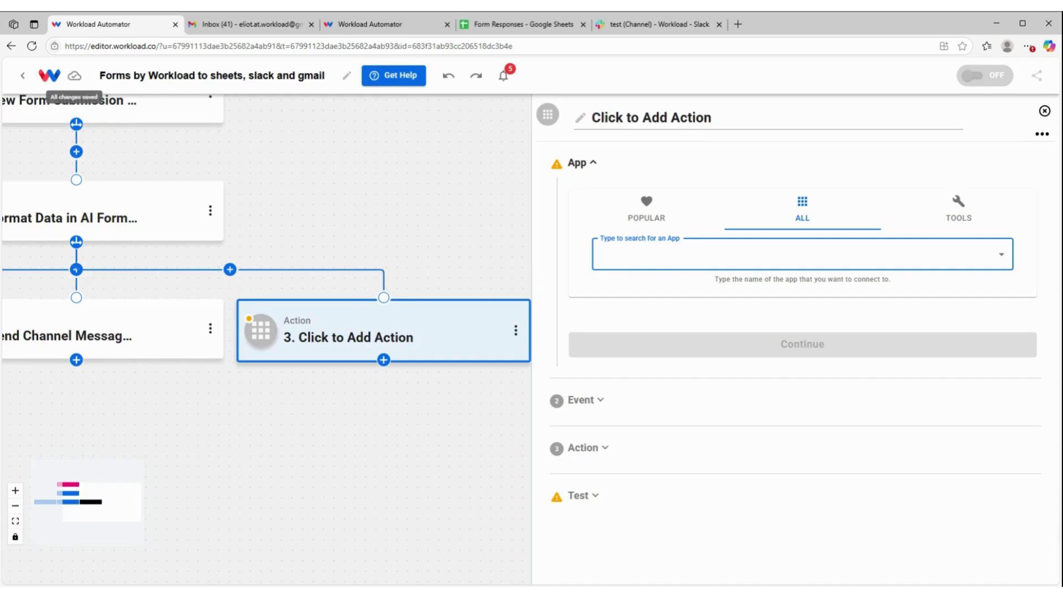
pyautogui.write('gmail')
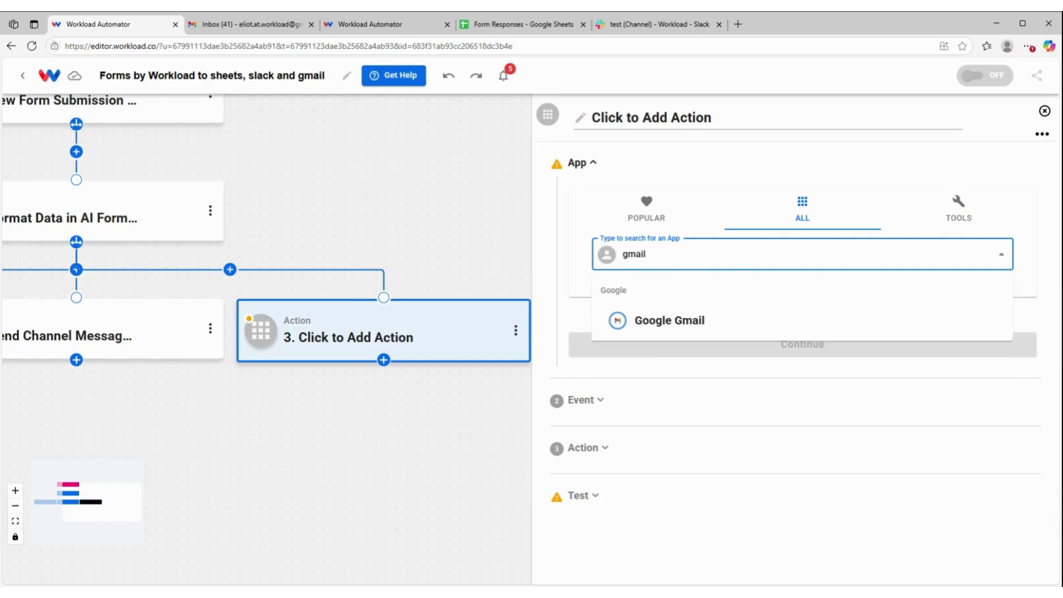
pyautogui.click(688, 319)
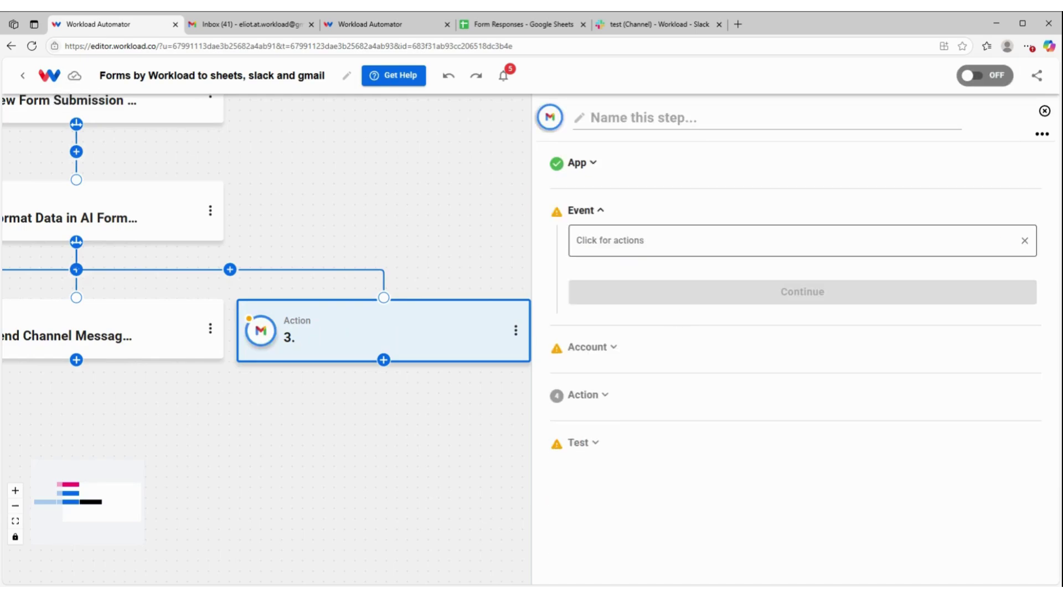
pyautogui.click(675, 314)
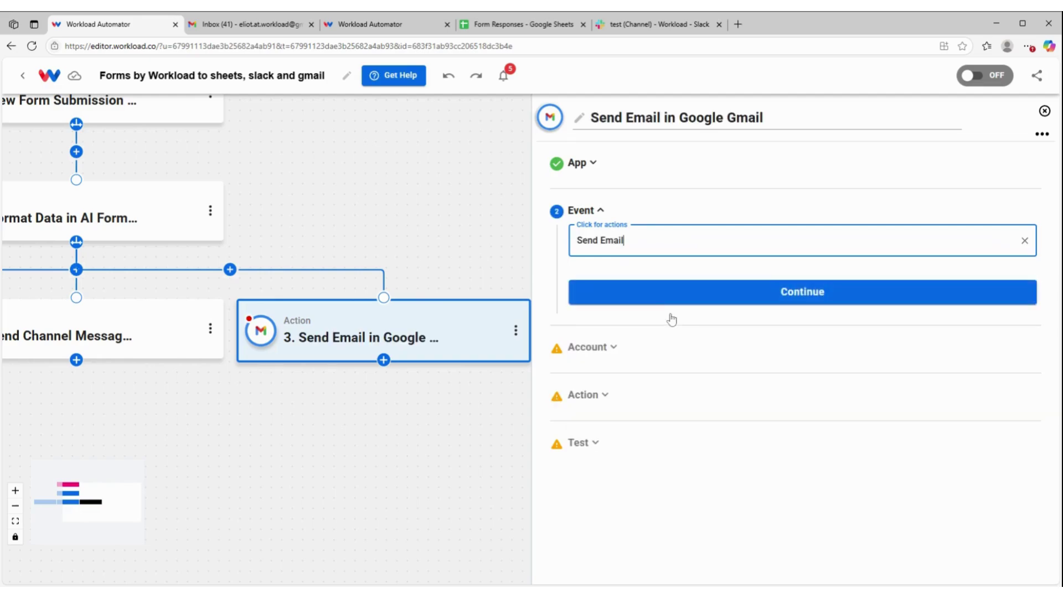
pyautogui.click(760, 288)
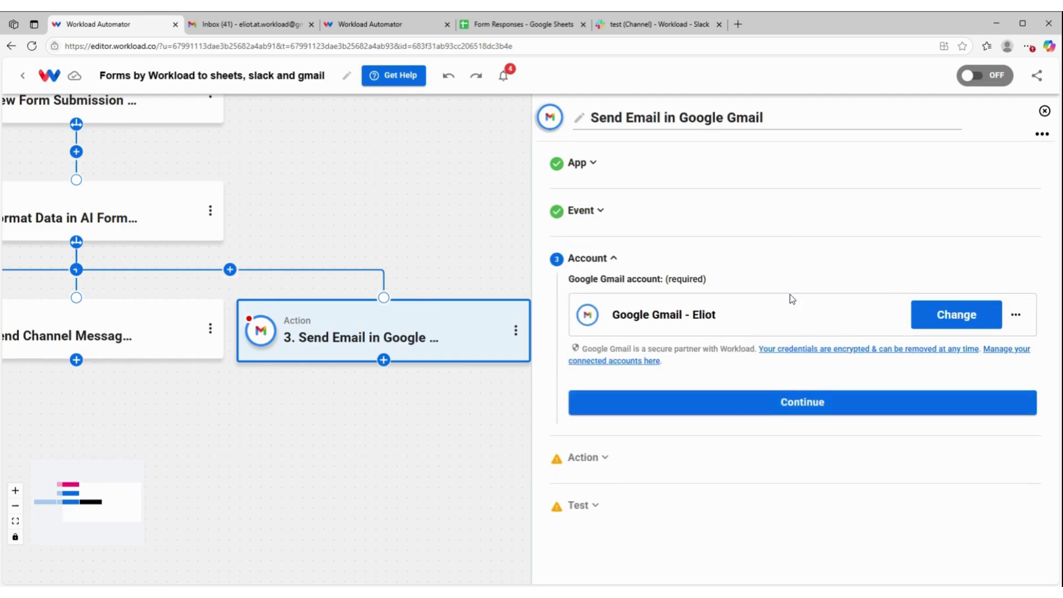
pyautogui.click(795, 406)
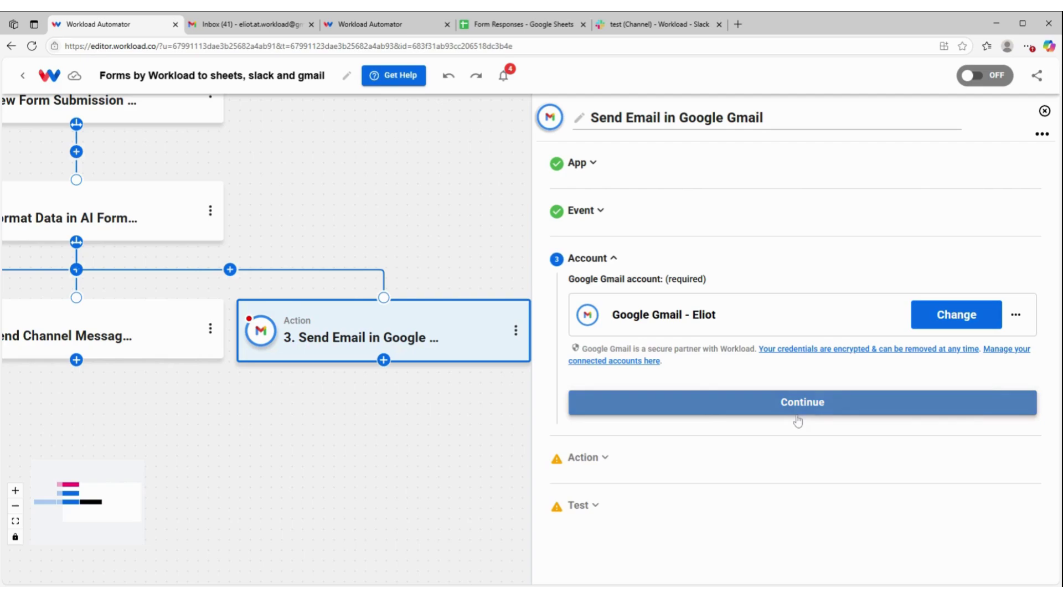
# Enter the recipient's email address as the Gmail action's To address and copy it for reuse
pyautogui.scroll(-2, 667, 382)
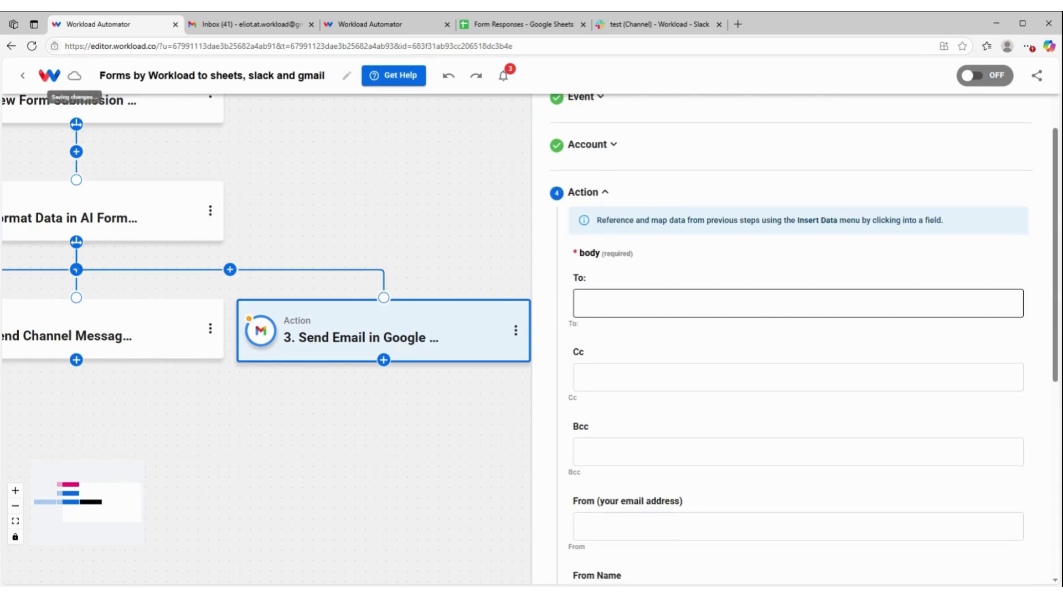
pyautogui.click(797, 303)
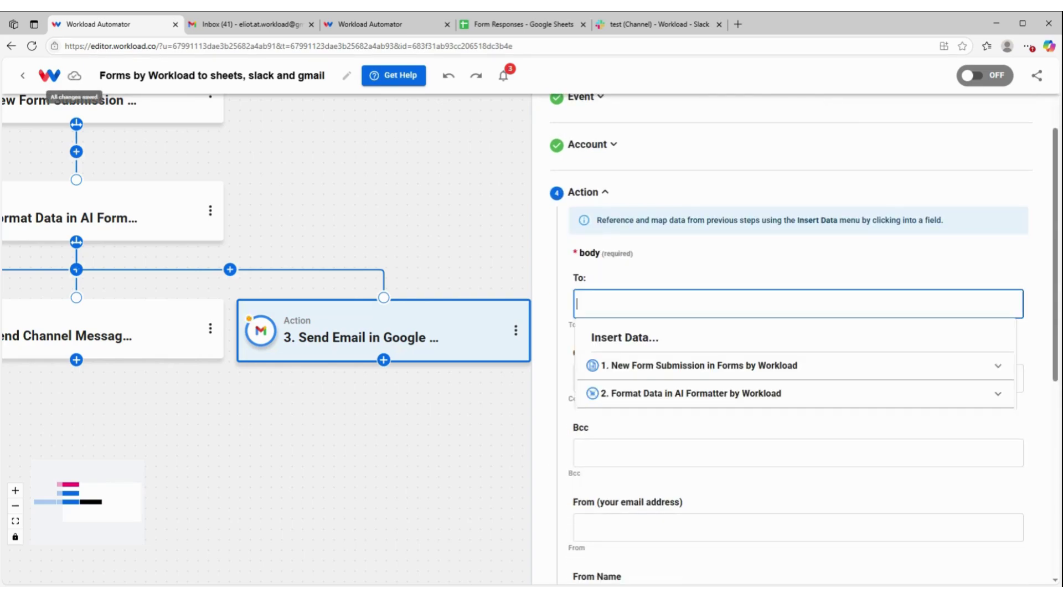
pyautogui.hotkey('ctrl', 'v')
pyautogui.tripleClick(636, 304)
pyautogui.hotkey('ctrl', 'c')
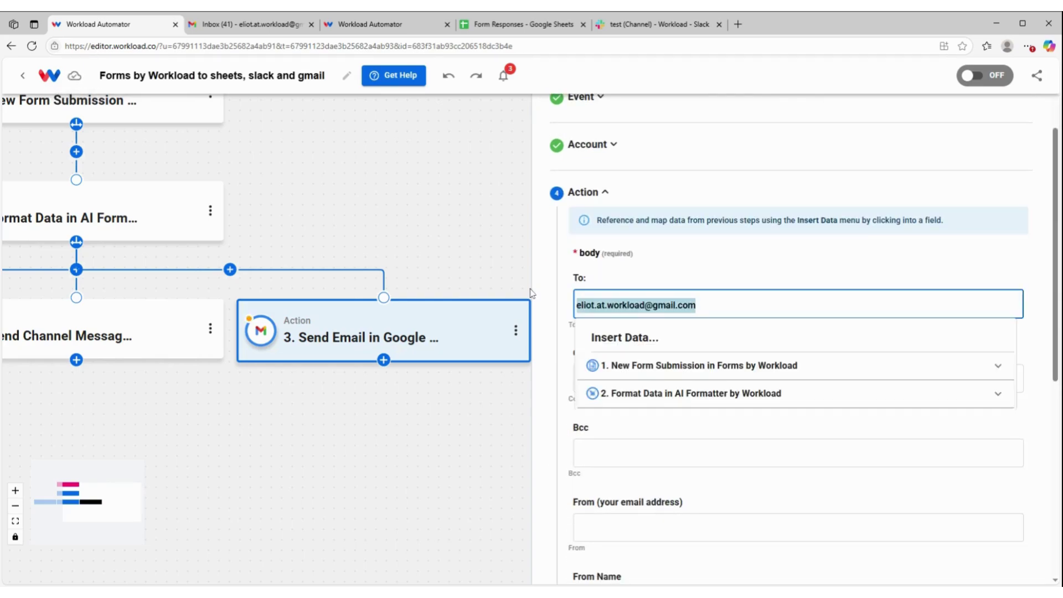
pyautogui.click(697, 246)
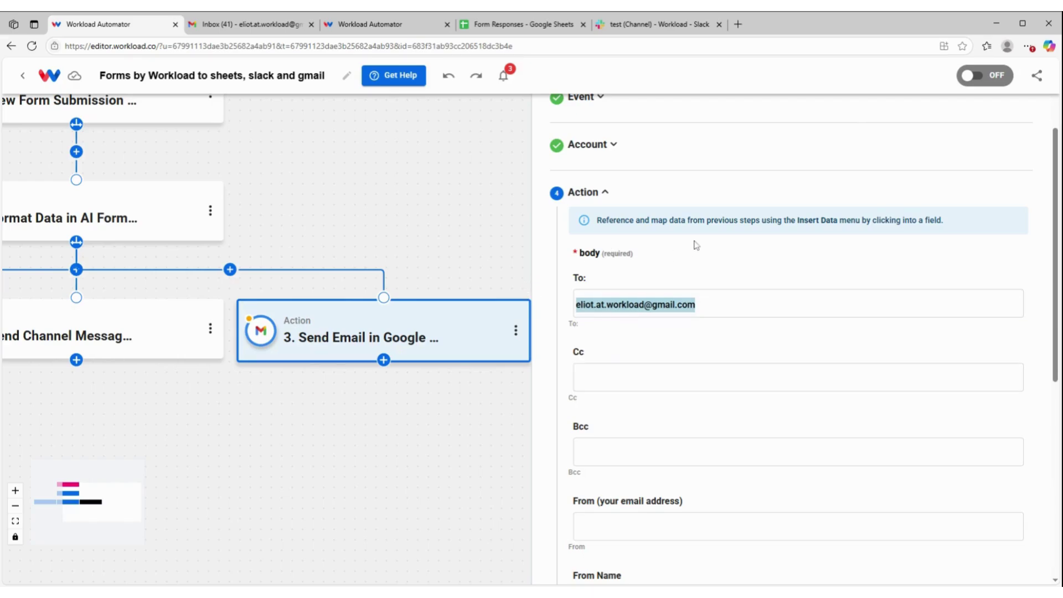
# Reuse the copied email address for both the From and Reply To addresses of the email
pyautogui.scroll(-2, 637, 437)
pyautogui.click(636, 414)
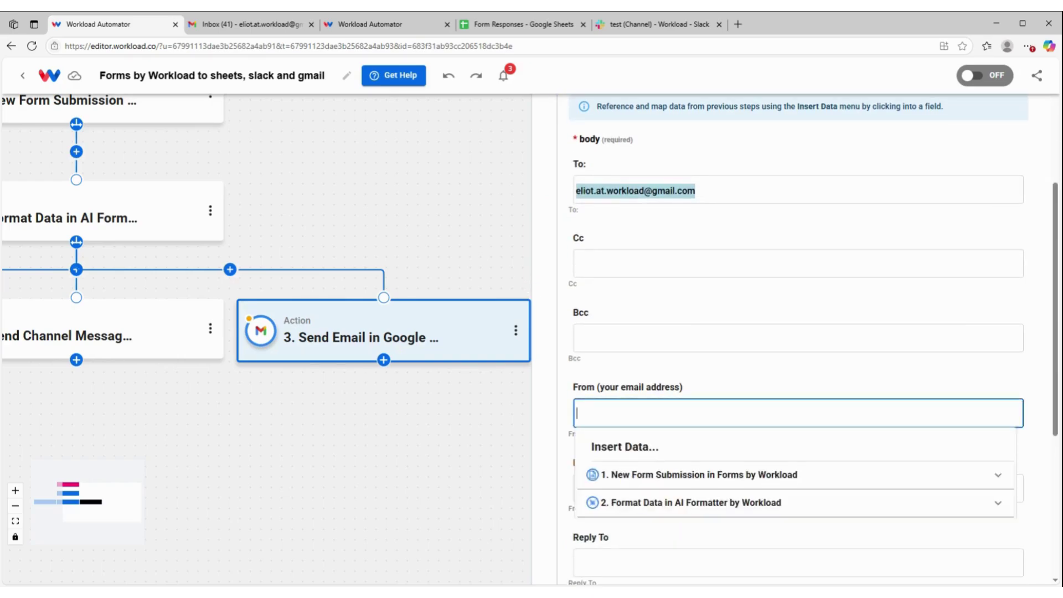
pyautogui.hotkey('ctrl', 'v')
pyautogui.click(643, 381)
pyautogui.scroll(-3, 644, 382)
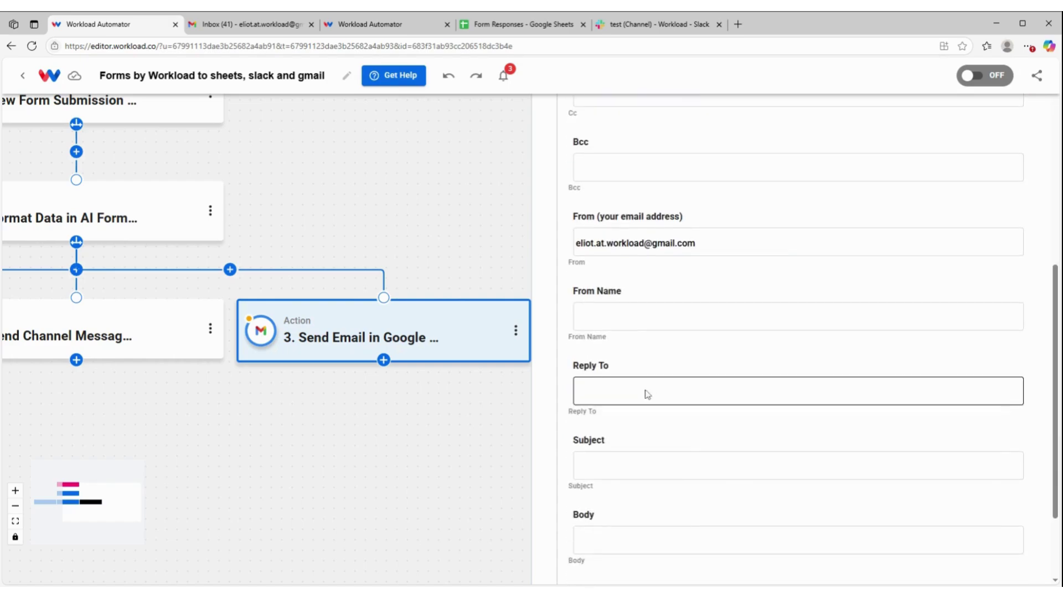
pyautogui.click(645, 393)
pyautogui.hotkey('ctrl', 'v')
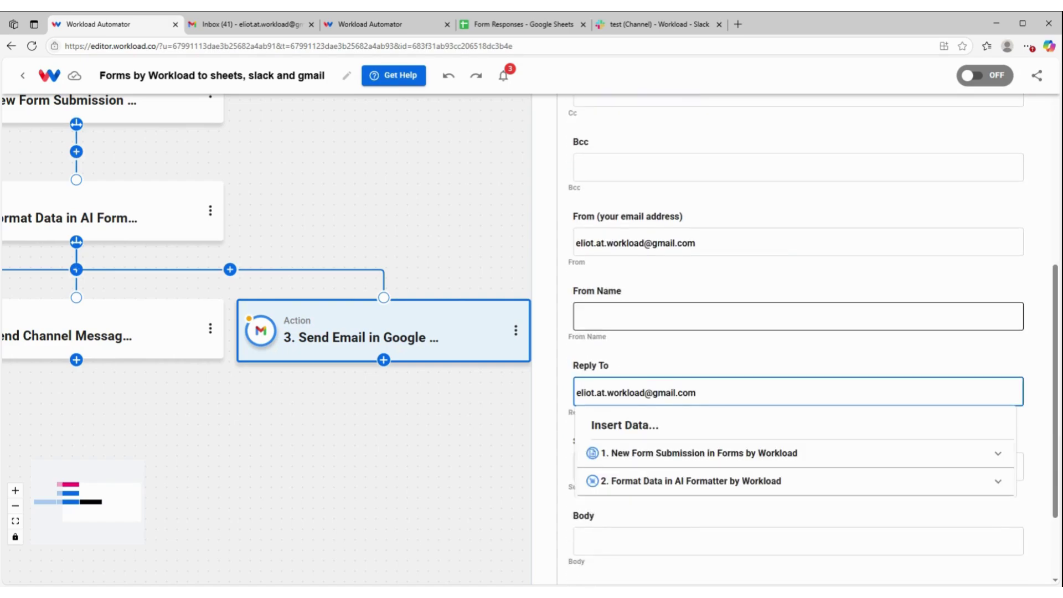
# Enter the sender's first name as the email's From Name
pyautogui.click(637, 317)
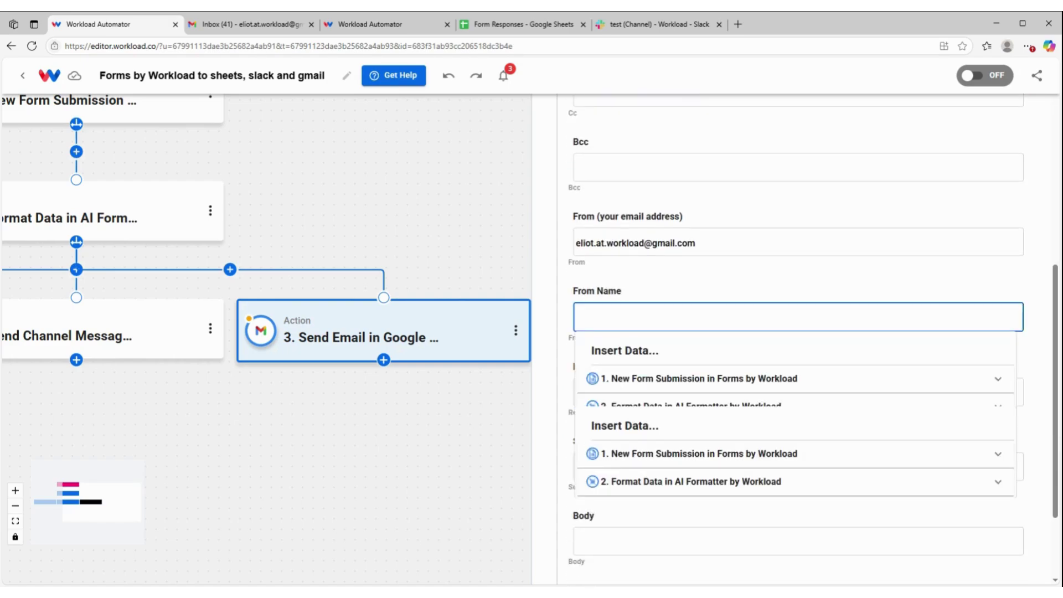
pyautogui.write('Eliot')
pyautogui.click(664, 285)
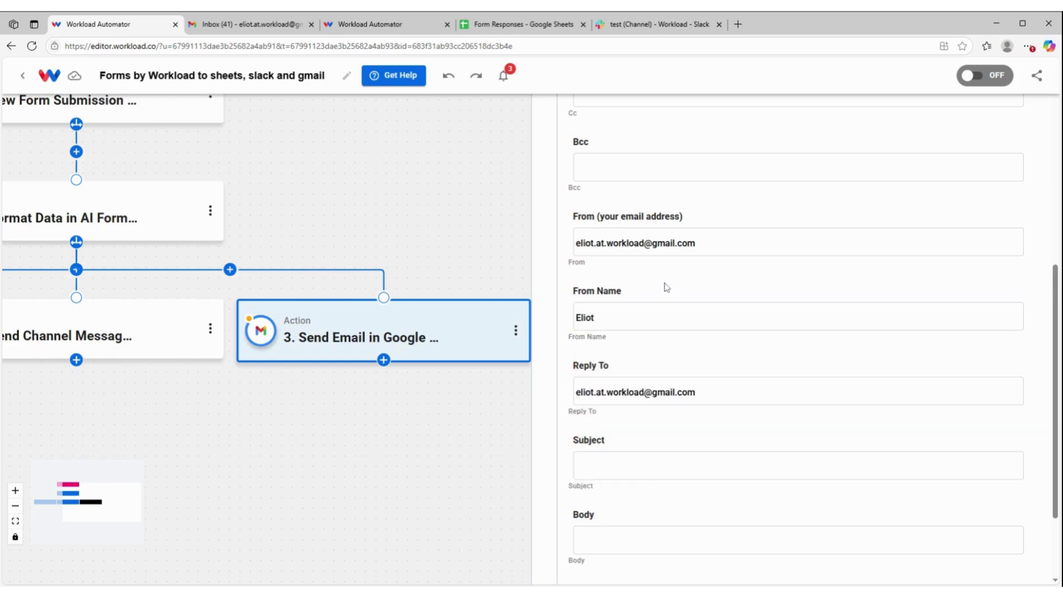
# Set the email's subject to "Form Reponse"
pyautogui.scroll(-3, 665, 286)
pyautogui.click(671, 349)
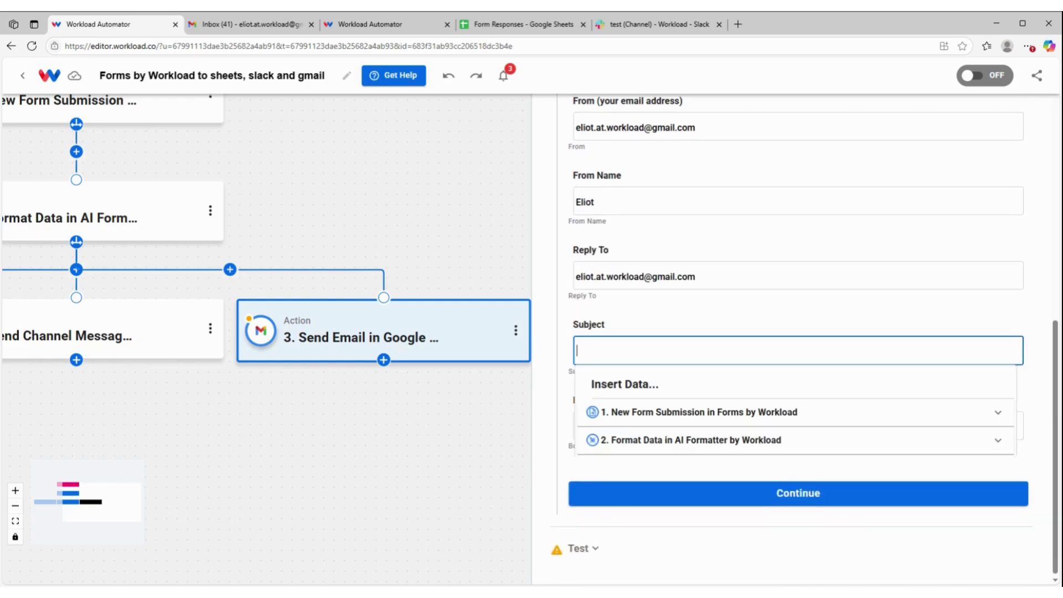
pyautogui.write('For')
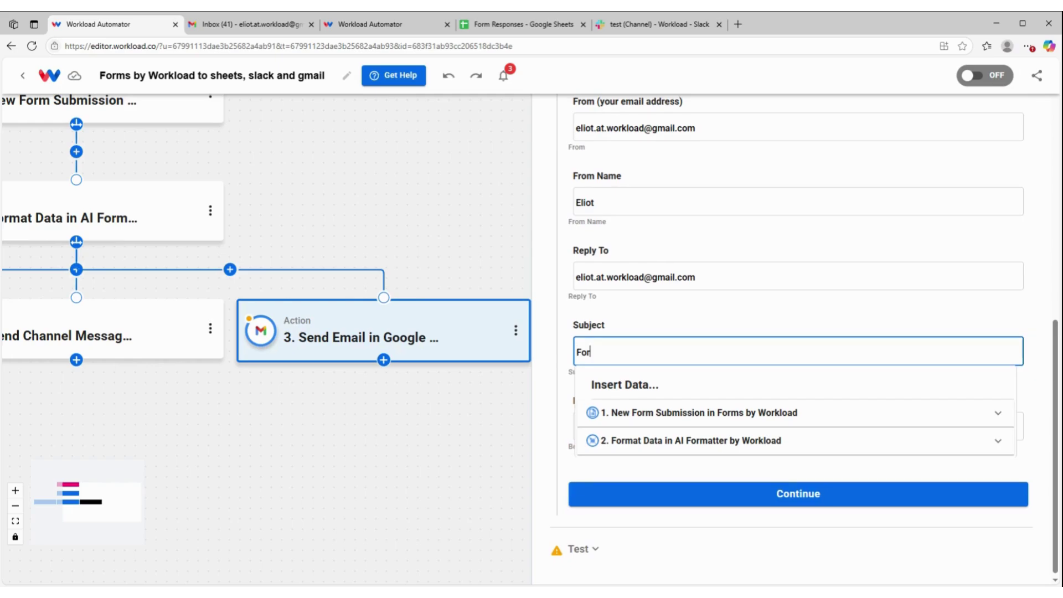
pyautogui.write('m Reponse')
pyautogui.click(649, 314)
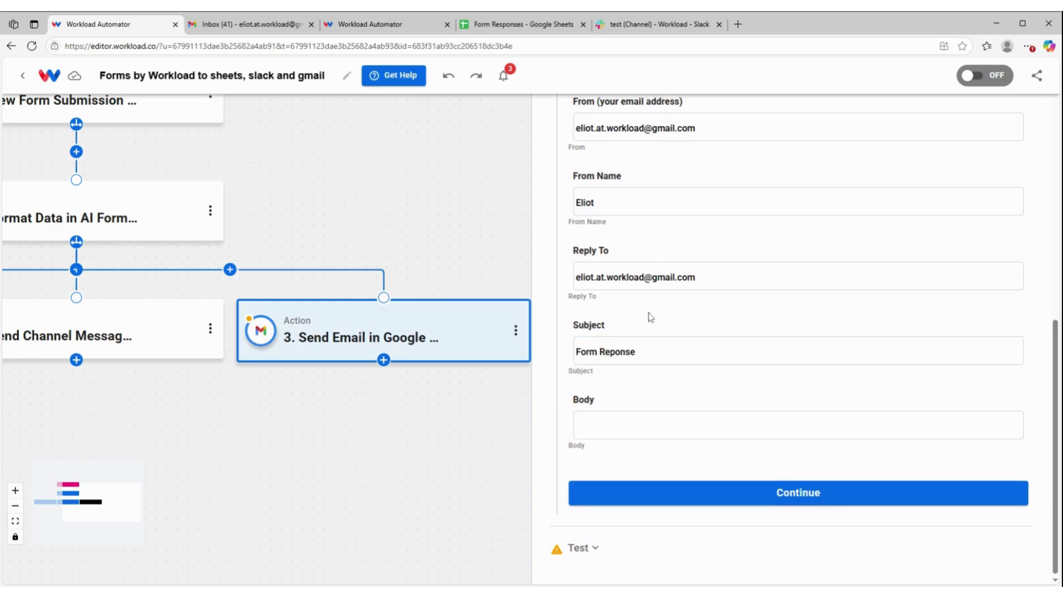
# Begin the email body with "Breakfast:" followed by the "What did you have for breakfast?" answer from the form submission
pyautogui.click(634, 425)
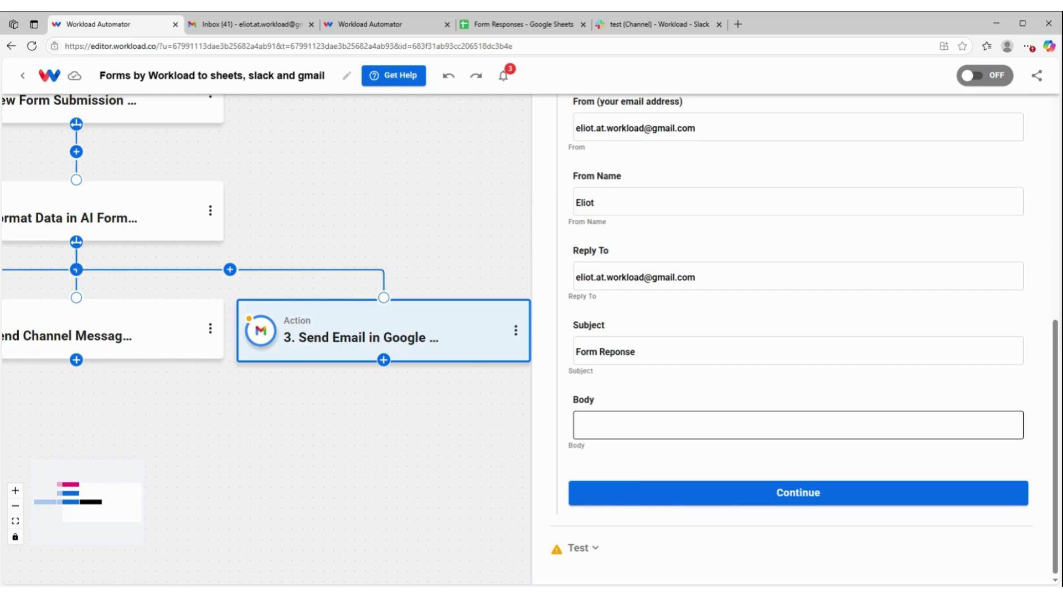
pyautogui.click(633, 426)
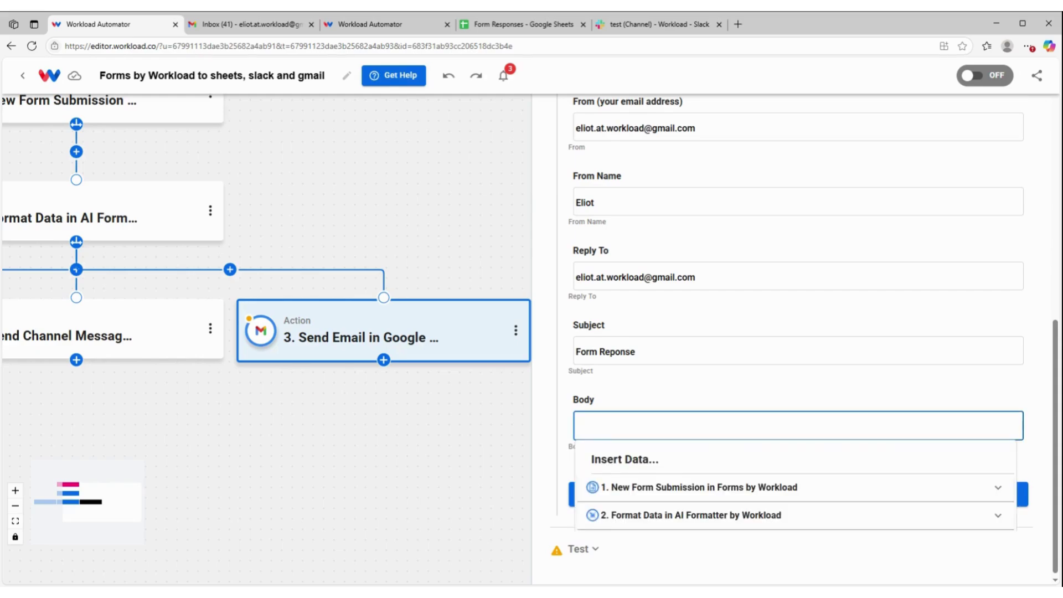
pyautogui.write('Breakfast:')
pyautogui.click(690, 493)
pyautogui.scroll(-2, 697, 518)
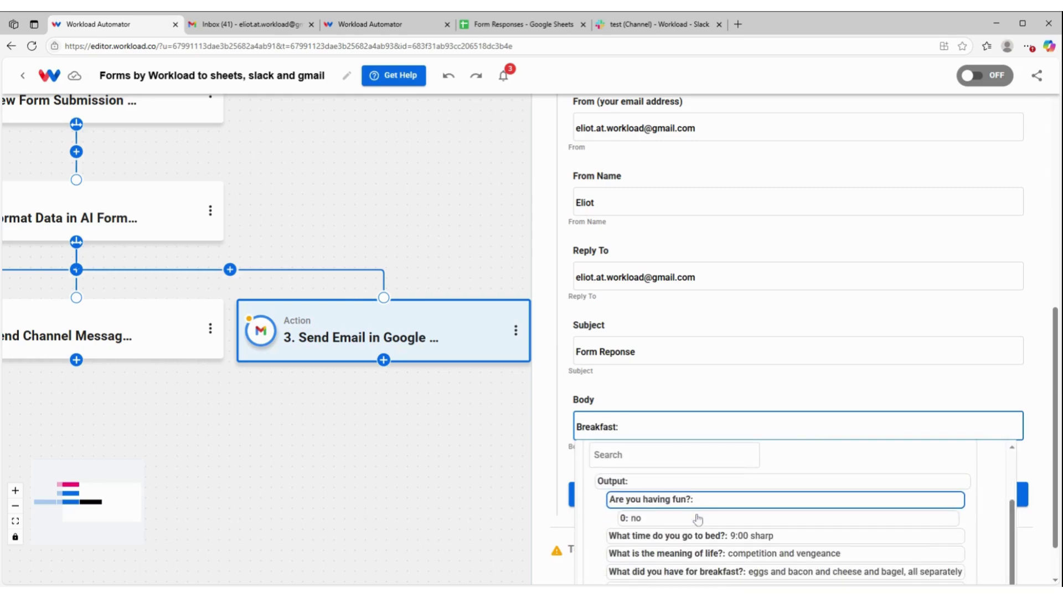
pyautogui.click(787, 573)
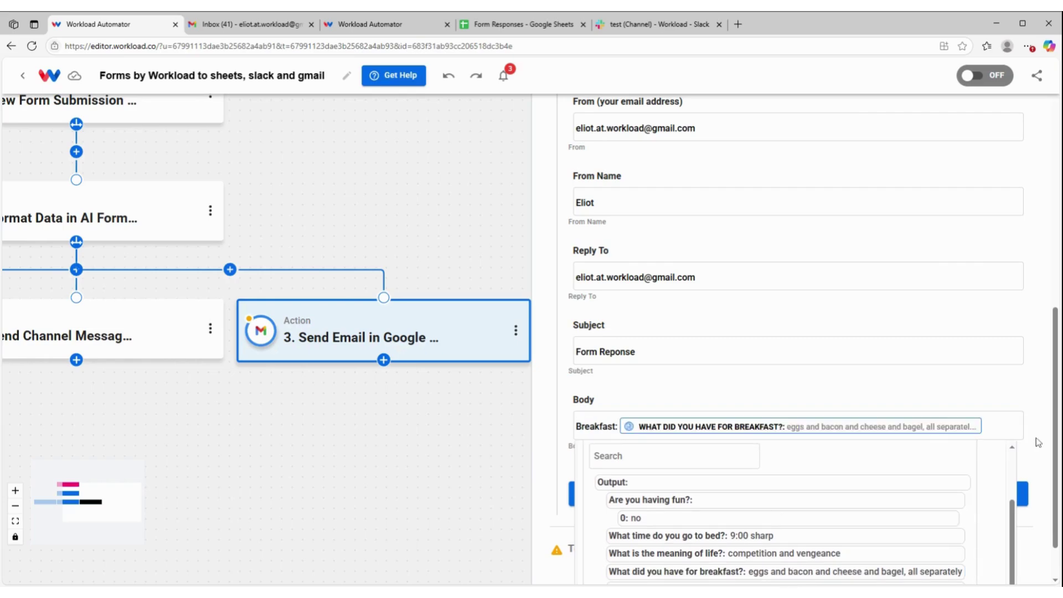
# Add a second body line reading "Meaning:" followed by the "What is the meaning of life?" answer
pyautogui.click(1003, 427)
pyautogui.press('Return')
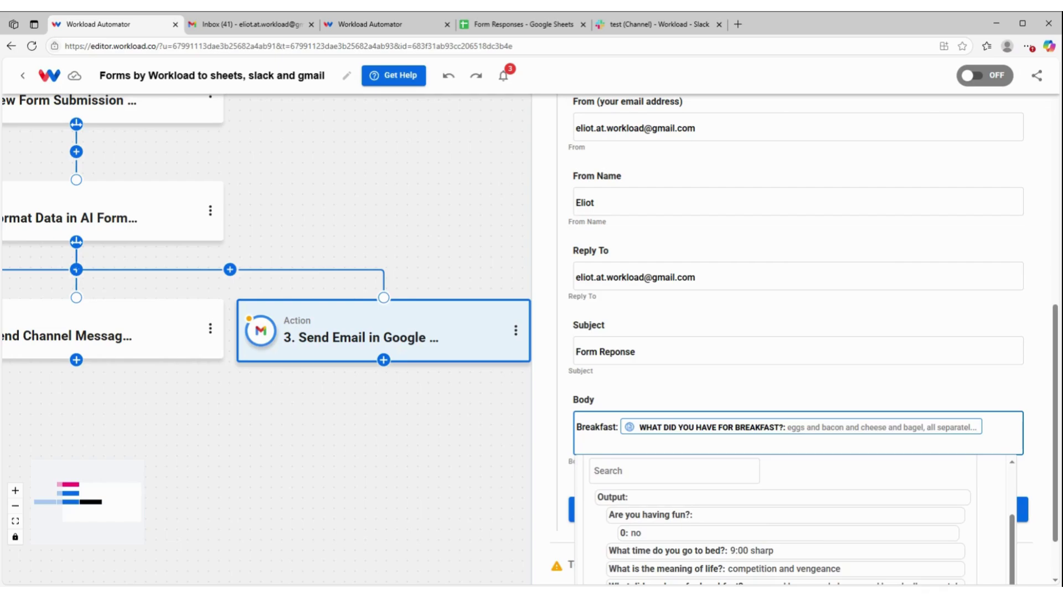
pyautogui.write('Meaning:')
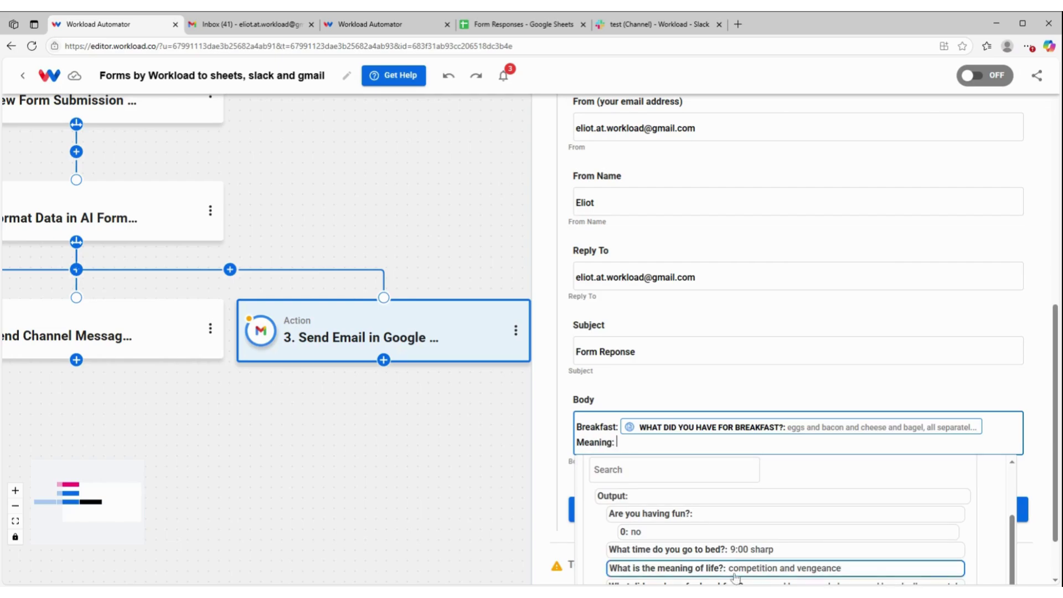
pyautogui.click(731, 573)
pyautogui.click(735, 372)
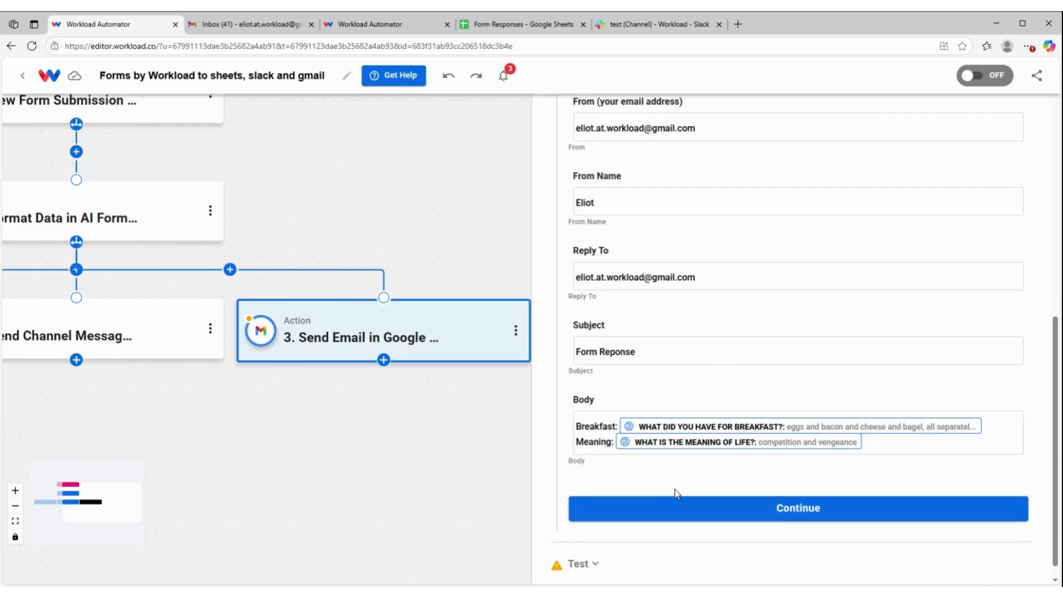
# Add a third email body line reading "Fun?:" followed by the response output of the AI Formatter step
pyautogui.click(914, 443)
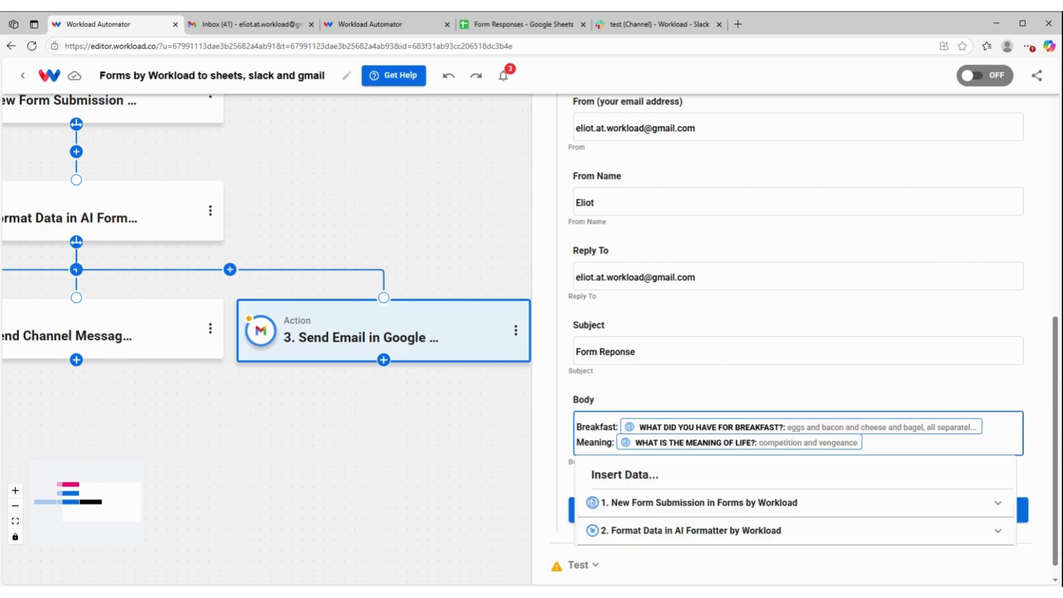
pyautogui.press('Return')
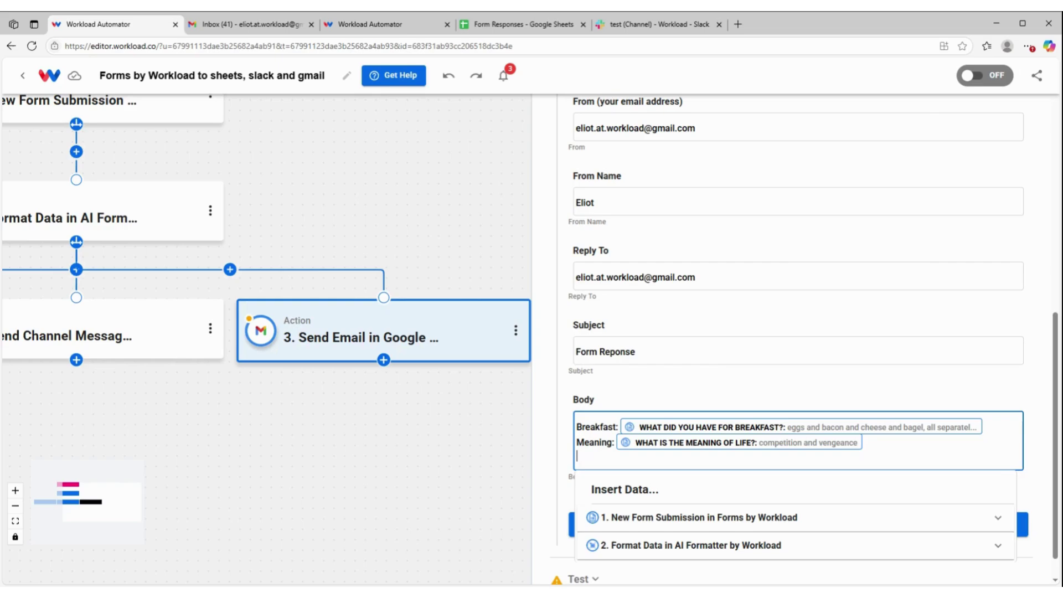
pyautogui.write('Fun?:')
pyautogui.click(655, 548)
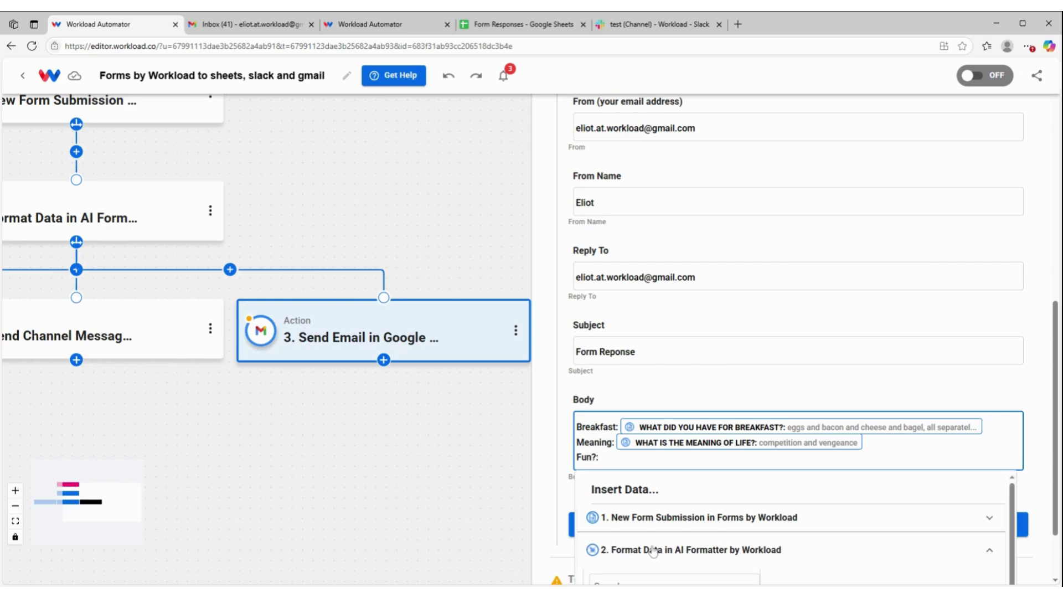
pyautogui.scroll(-2, 679, 545)
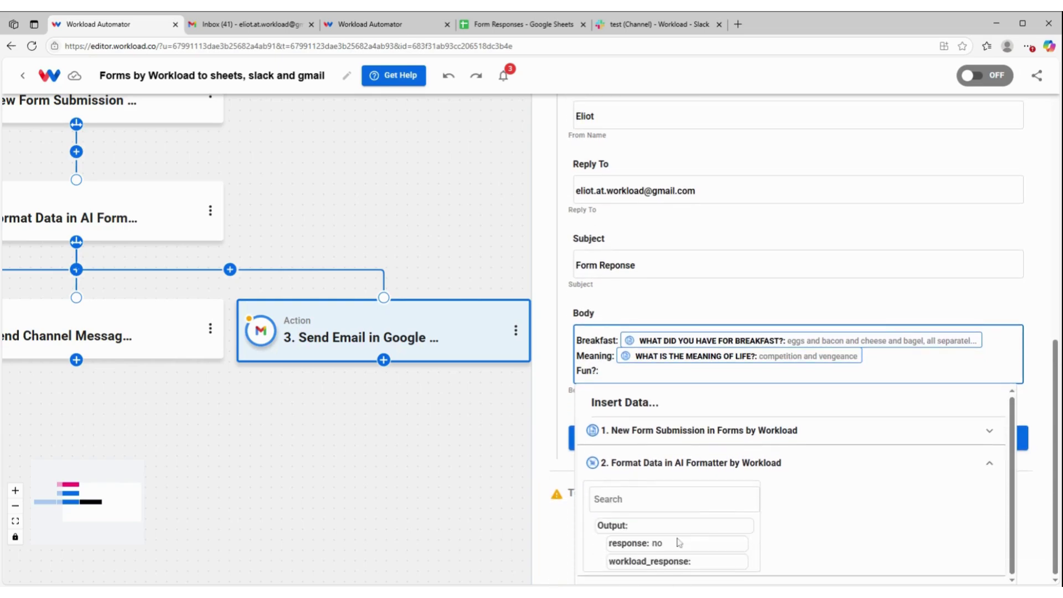
pyautogui.click(679, 543)
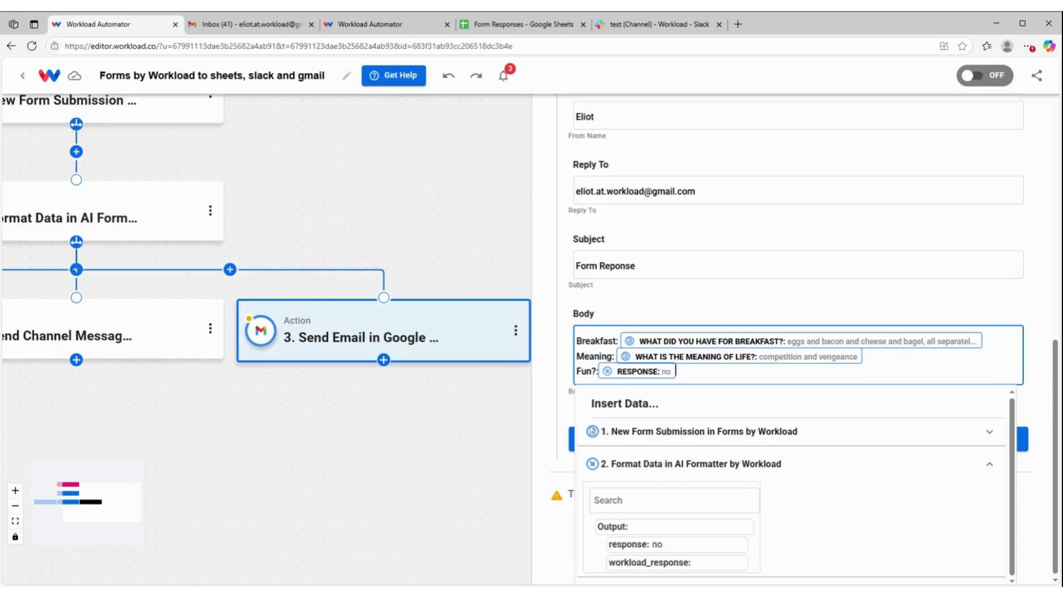
# Add a fourth body line reading "Turtle:" followed by the "Who is your favorite ninja turtle?" answer from the form submission
pyautogui.press('Return')
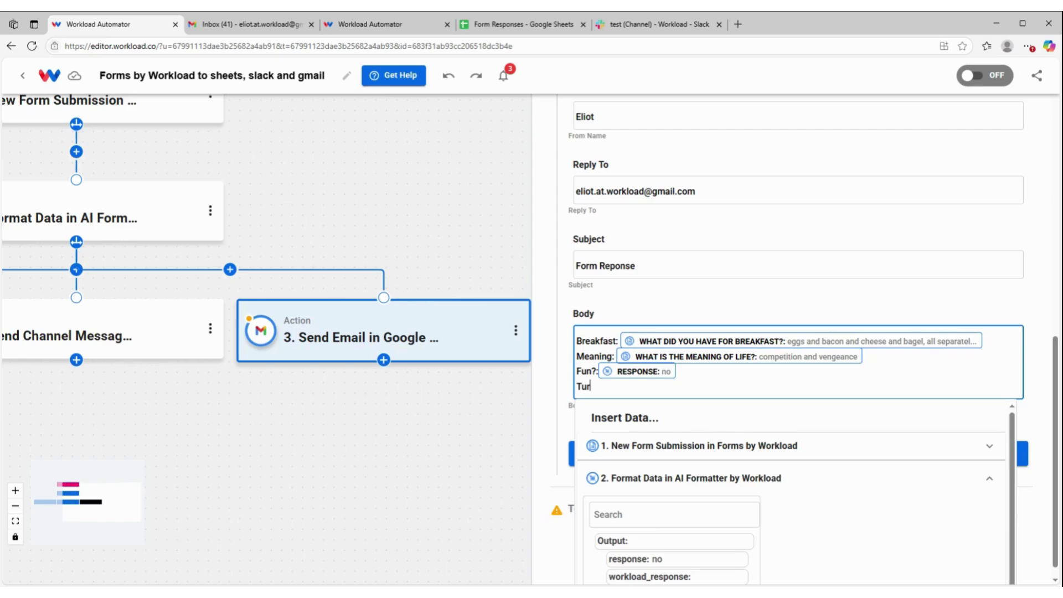
pyautogui.write('Turtle:')
pyautogui.scroll(-1, 825, 464)
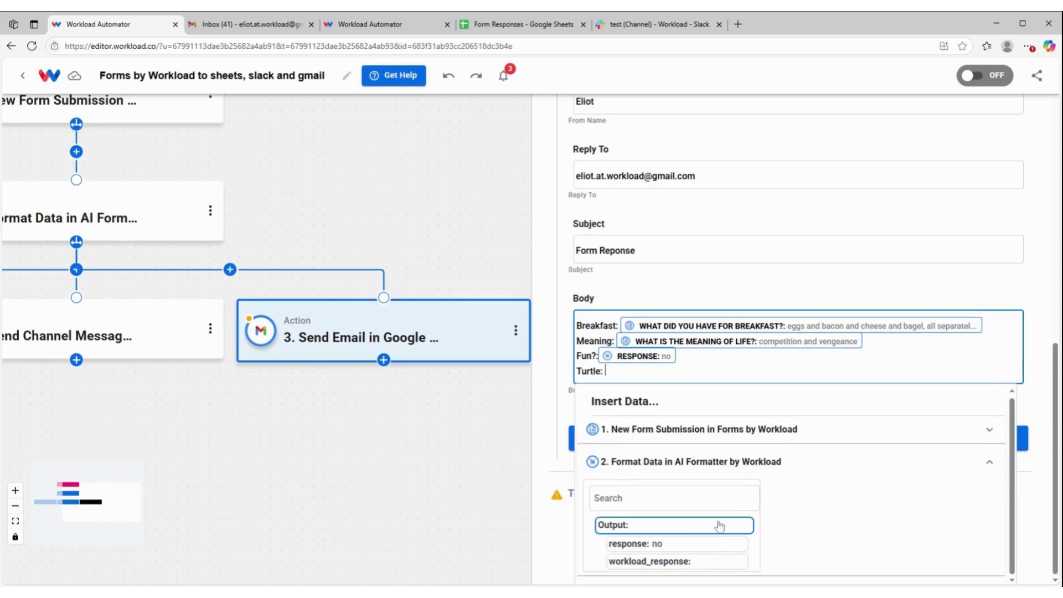
pyautogui.click(771, 431)
pyautogui.scroll(-3, 646, 516)
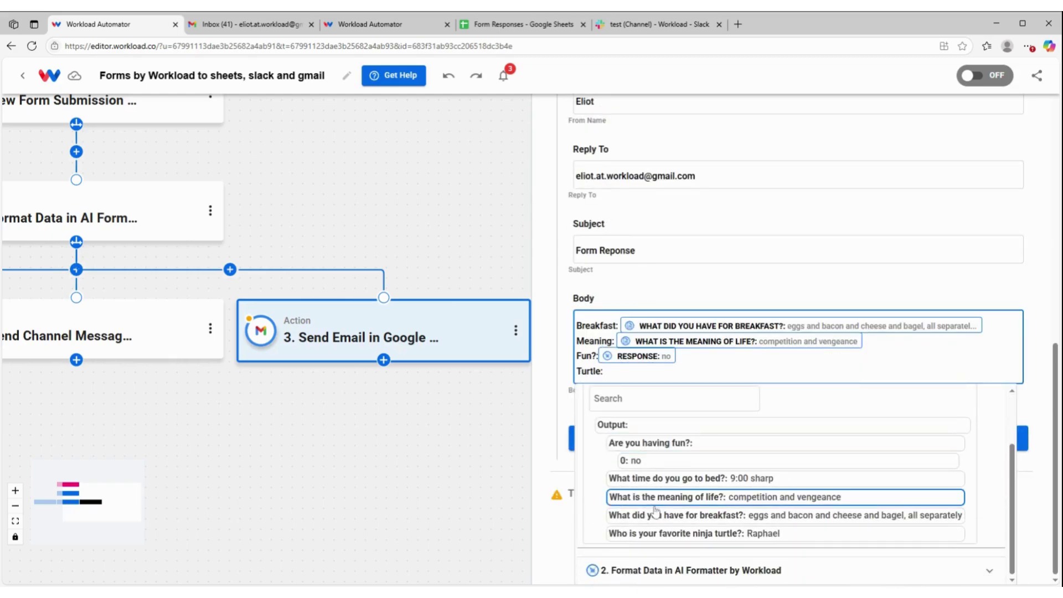
pyautogui.click(654, 534)
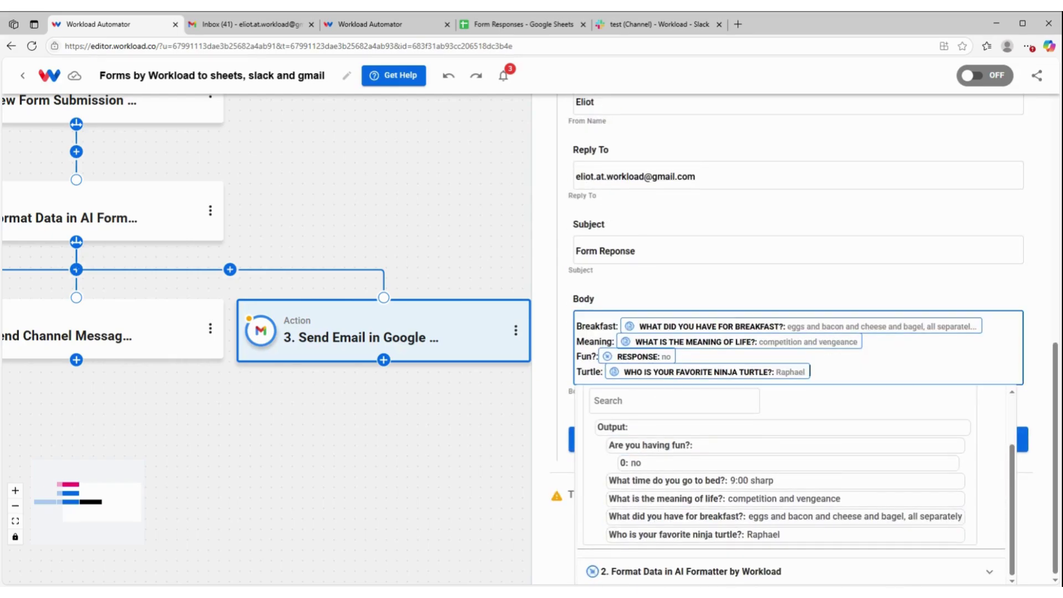
# Finish the body with a line reading "Bedtime:" followed by the "What time do you go to bed?" answer
pyautogui.press('Return')
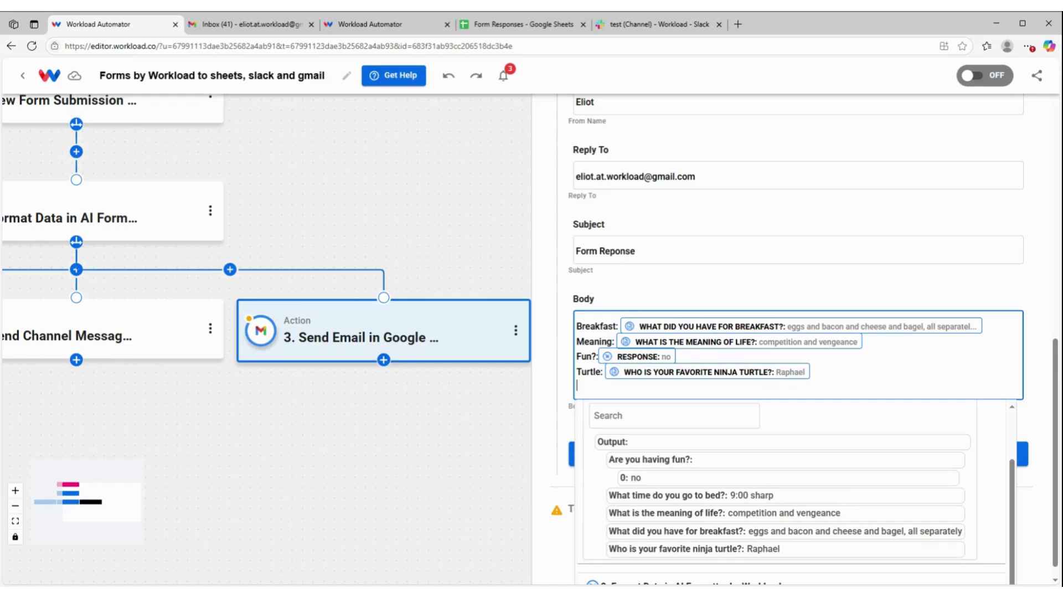
pyautogui.write('Bedtime:')
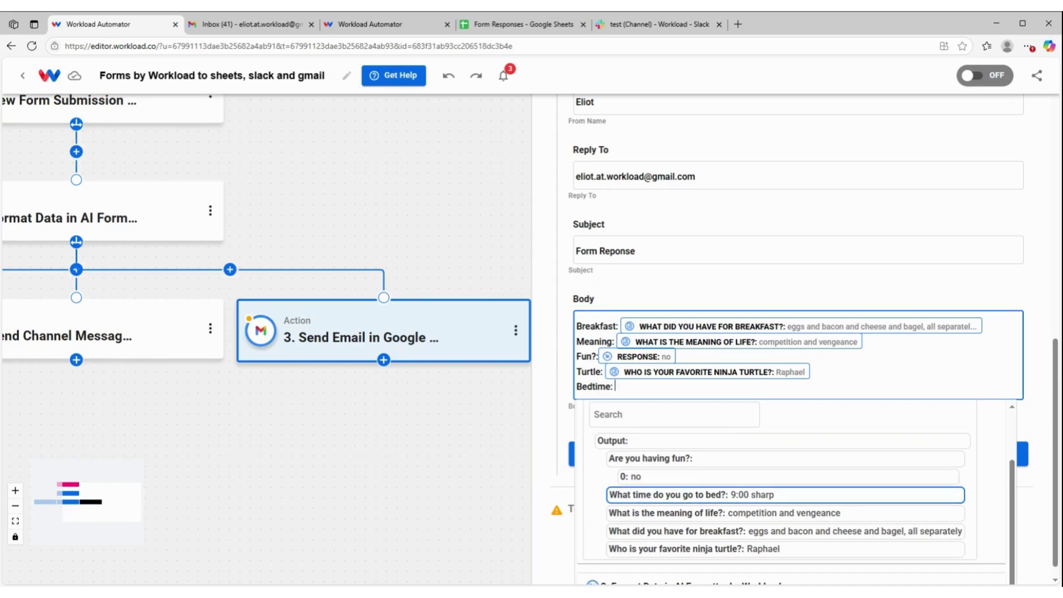
pyautogui.click(759, 498)
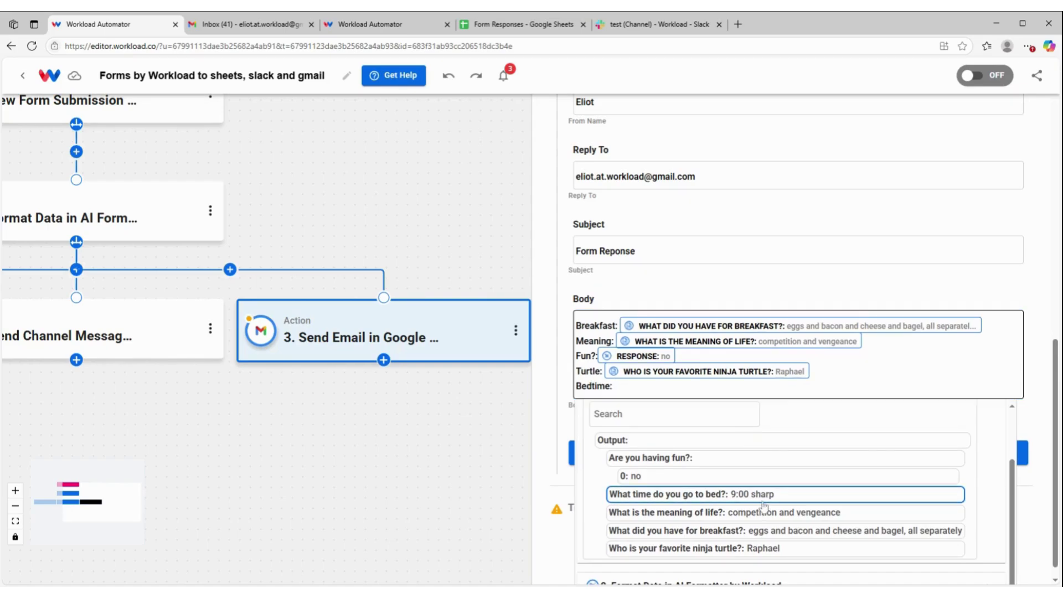
pyautogui.click(807, 280)
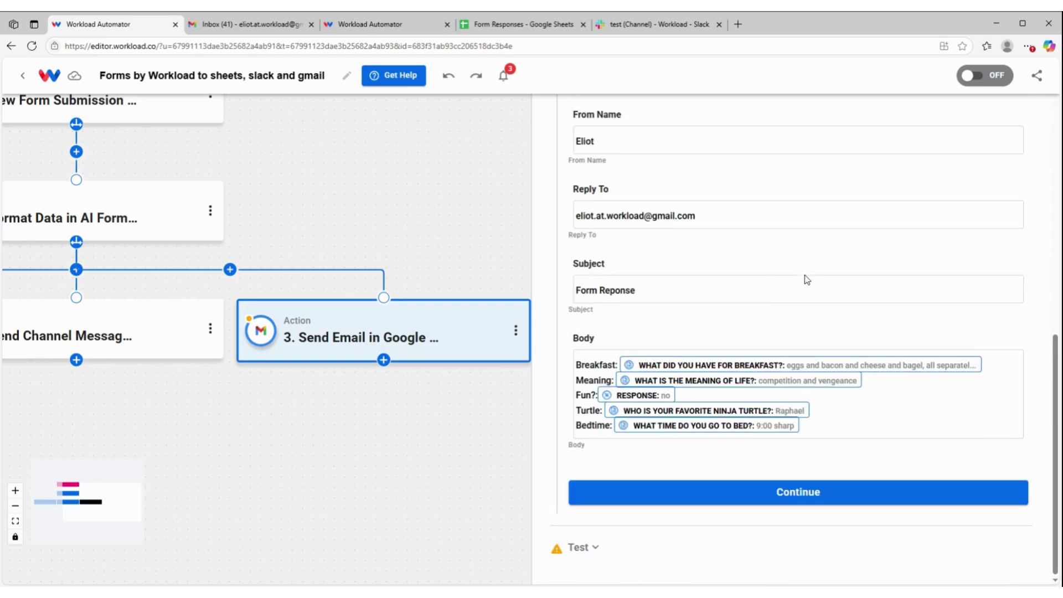
# Save the Gmail action's fields, run its test to send the email, and complete the step
pyautogui.click(743, 498)
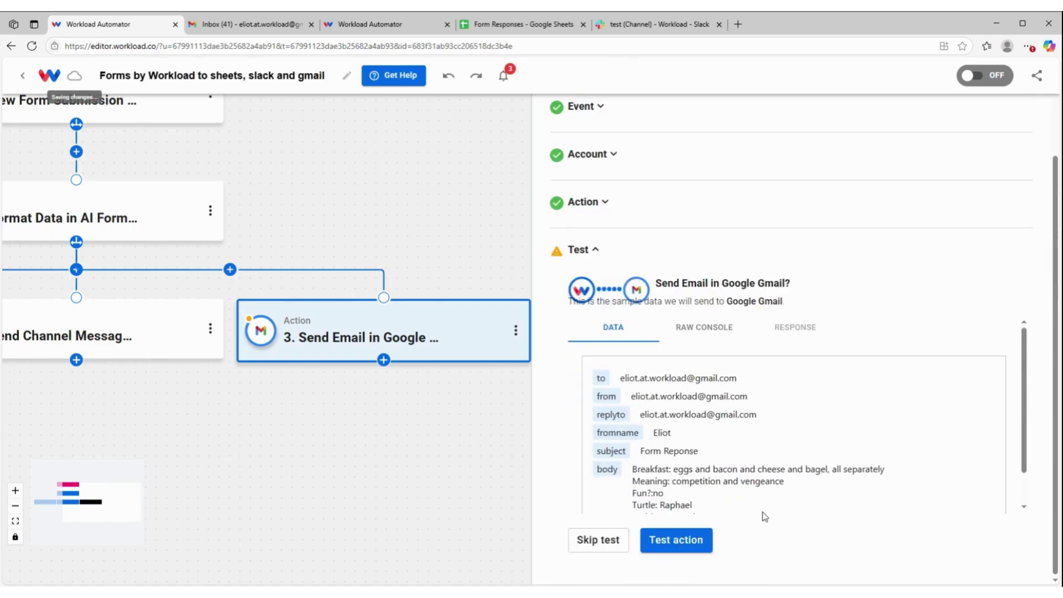
pyautogui.click(681, 540)
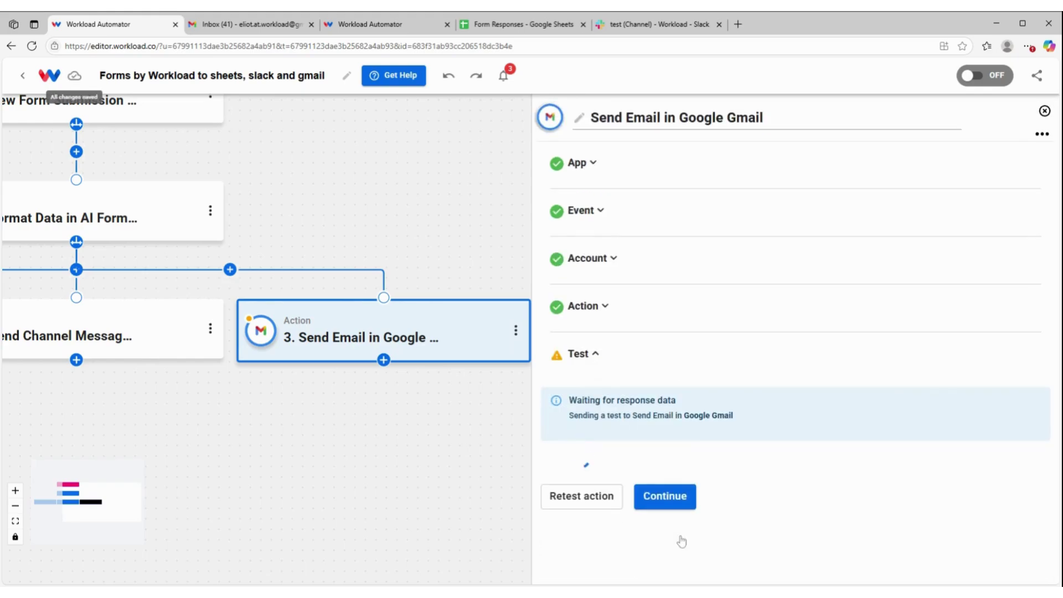
pyautogui.scroll(-2, 741, 500)
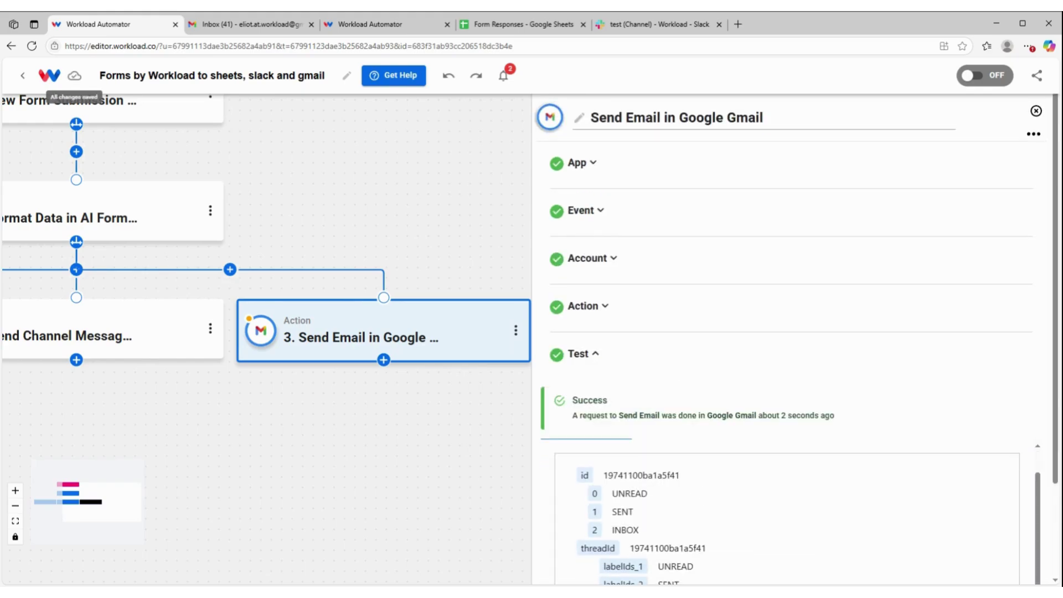
pyautogui.scroll(-3, 952, 384)
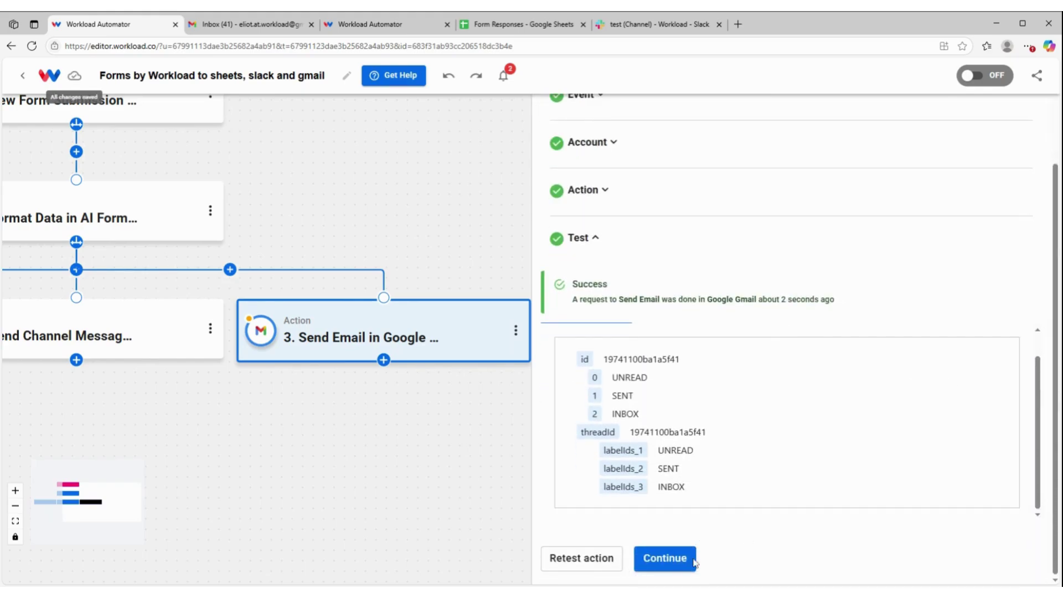
pyautogui.click(663, 558)
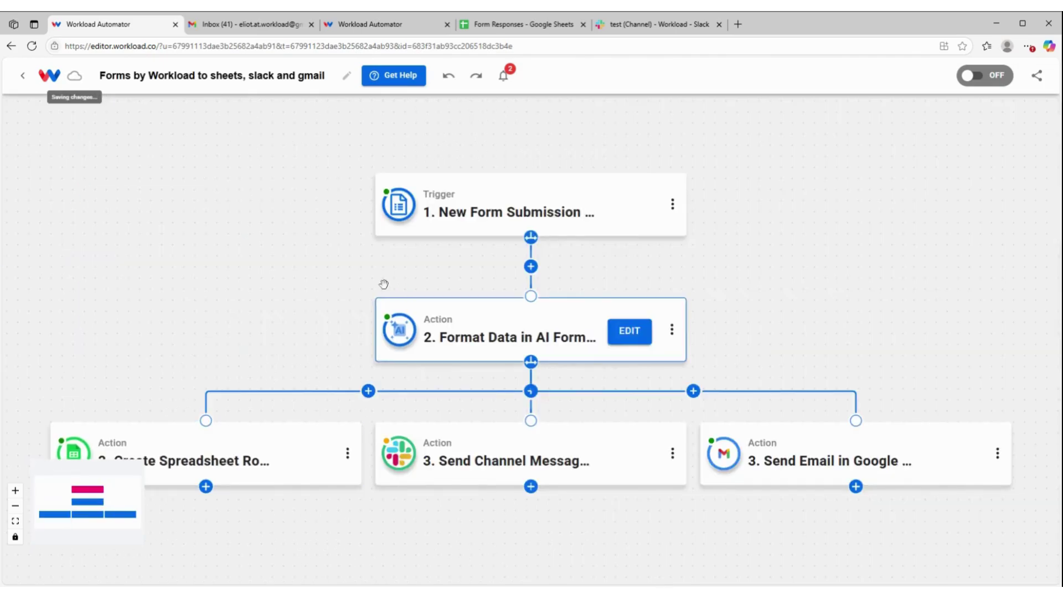
# Check the Gmail inbox for the test email and return to the automation editor
pyautogui.click(248, 28)
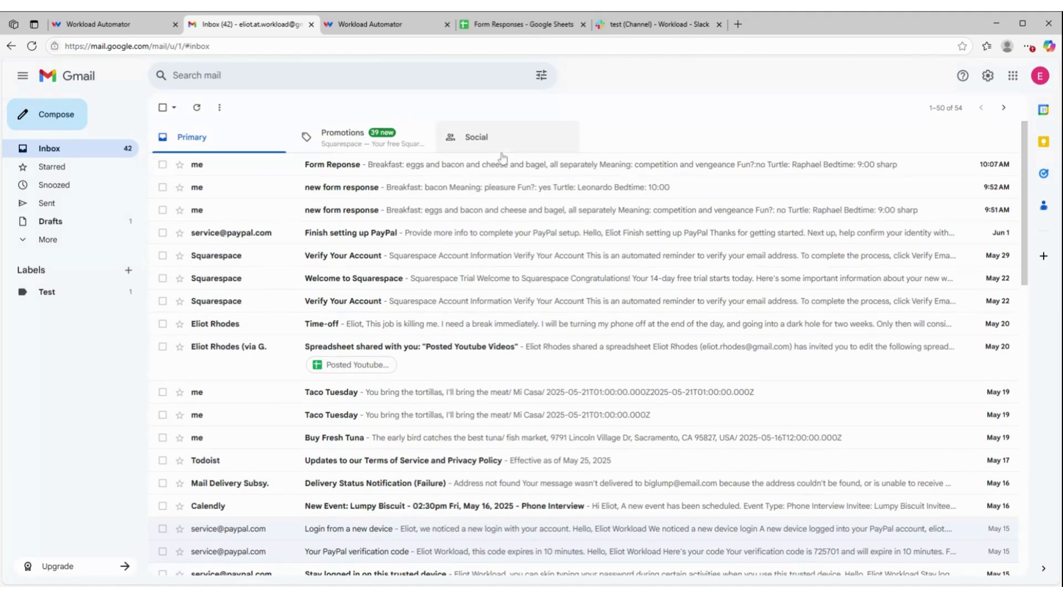
pyautogui.click(101, 30)
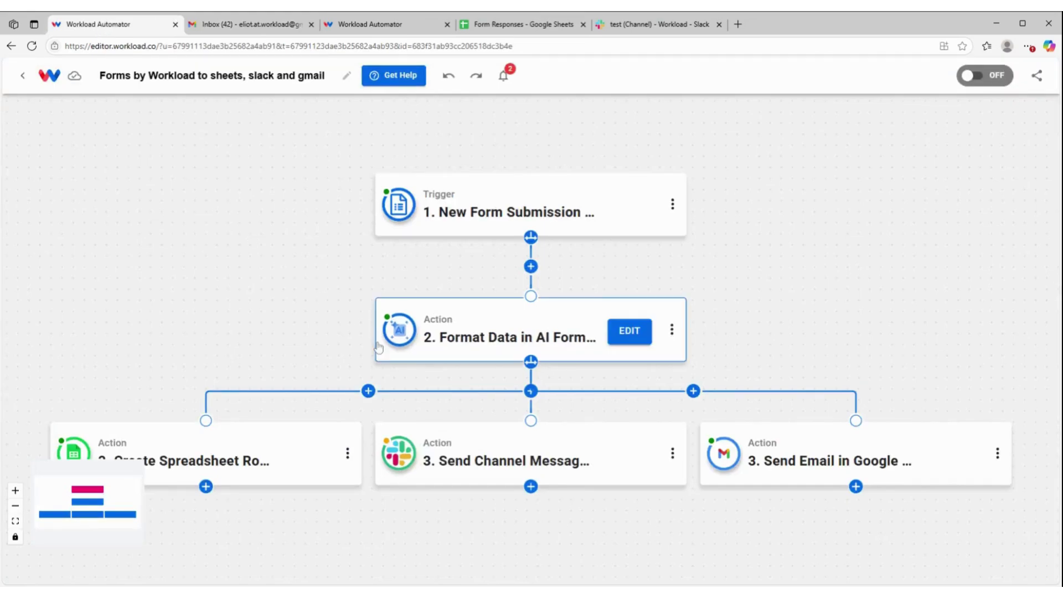
# Open the Slack channel message step to check its status, and switch the automation on
pyautogui.moveTo(452, 197)
pyautogui.moveTo(423, 427)
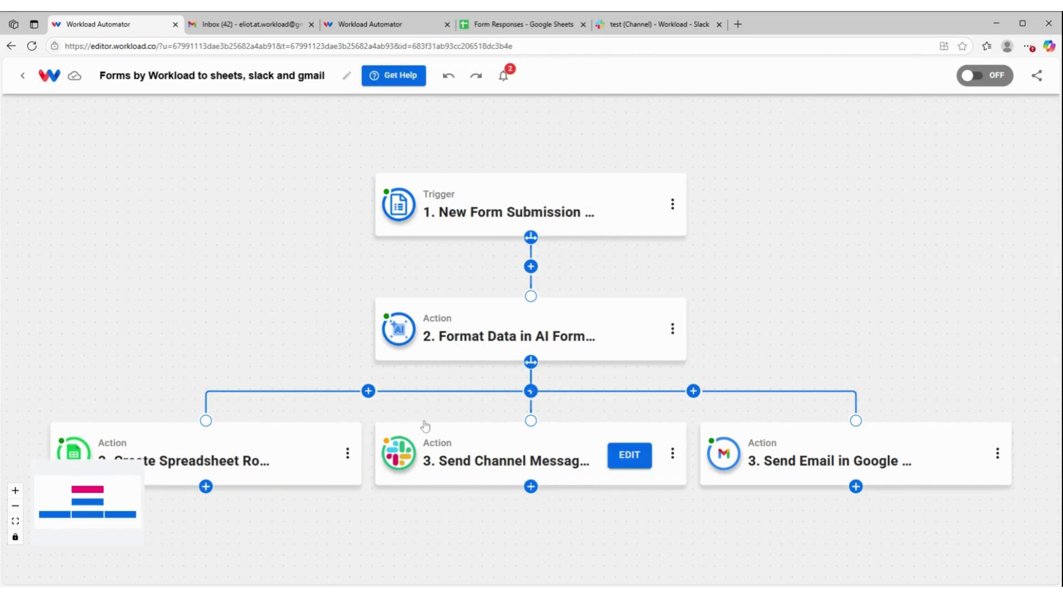
pyautogui.click(487, 465)
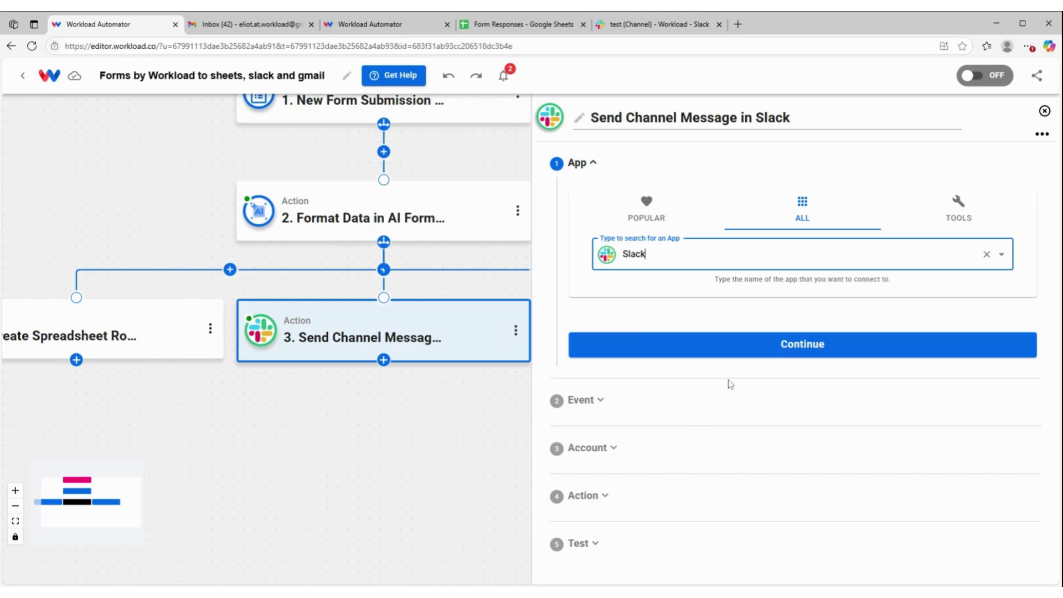
pyautogui.click(403, 454)
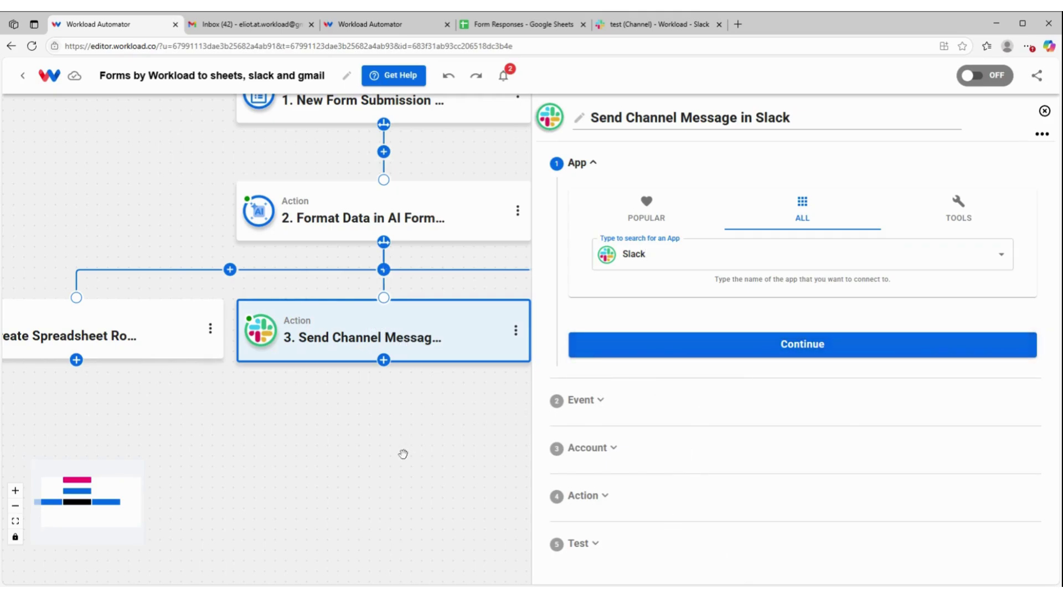
pyautogui.click(981, 76)
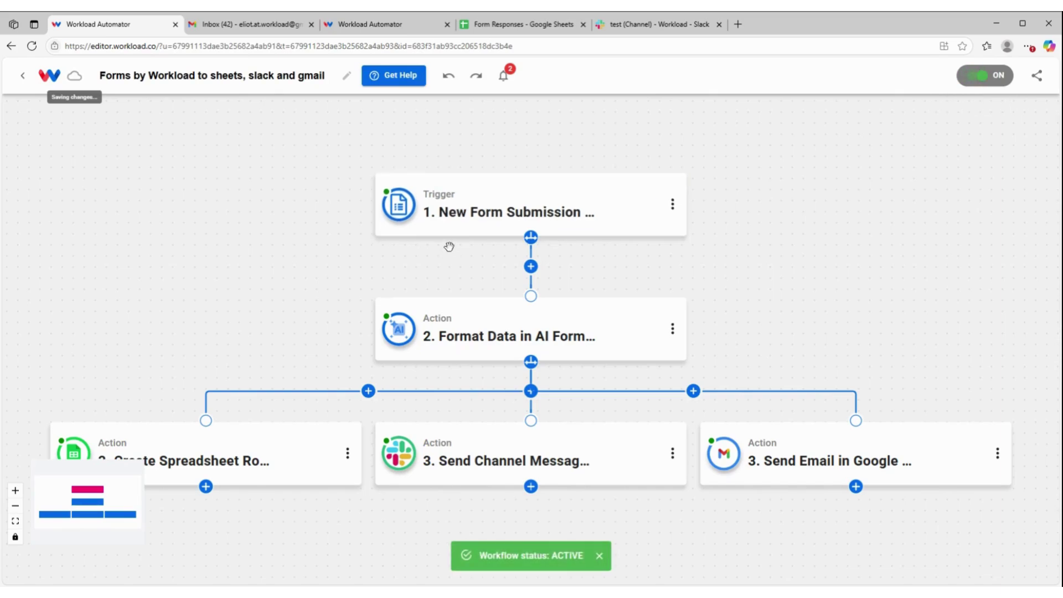
pyautogui.moveTo(499, 214)
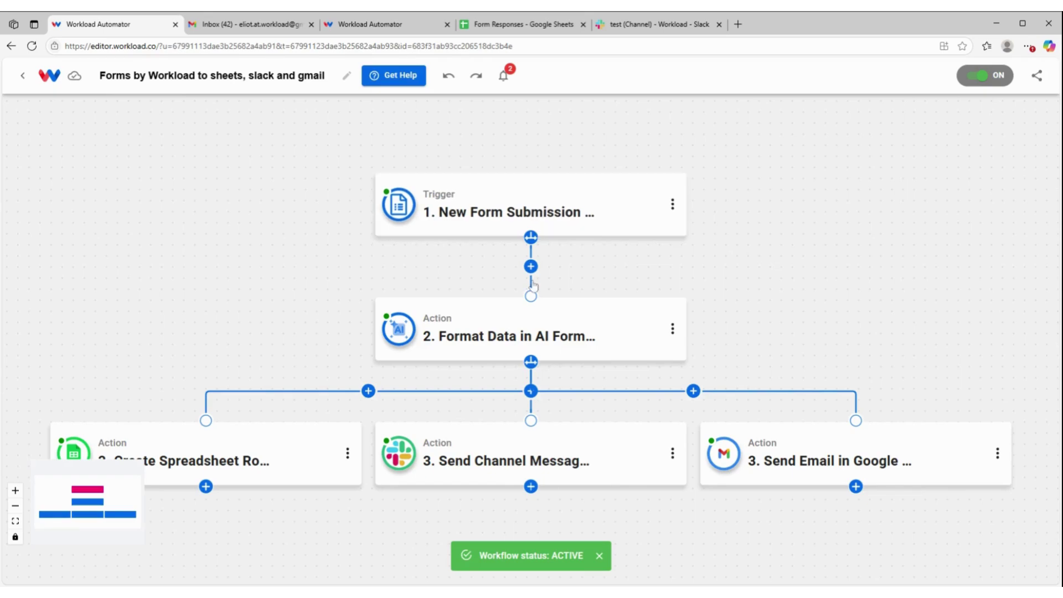
pyautogui.moveTo(410, 360)
pyautogui.moveTo(154, 465)
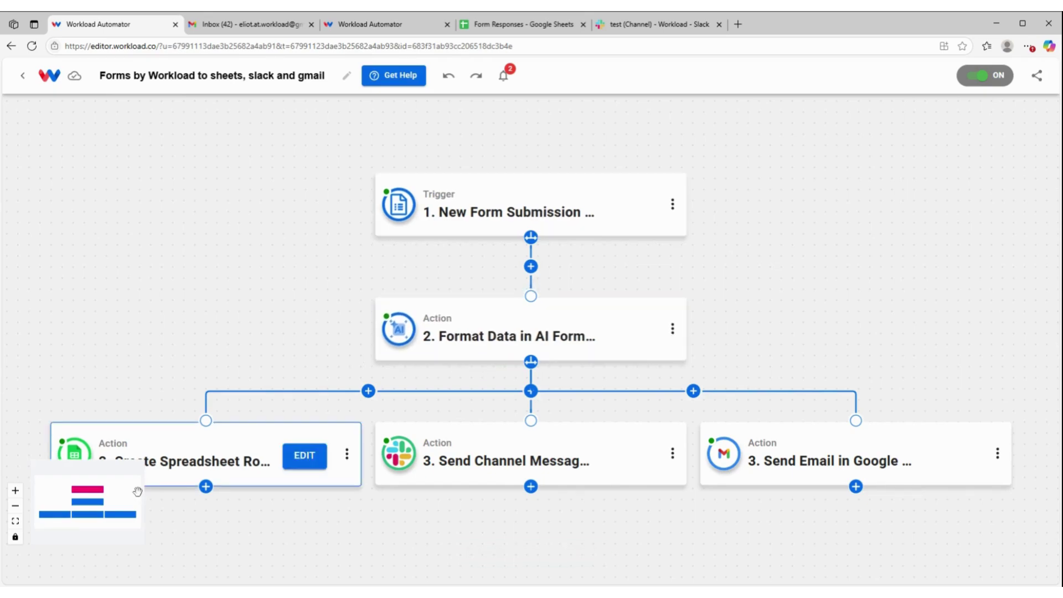
pyautogui.moveTo(444, 454)
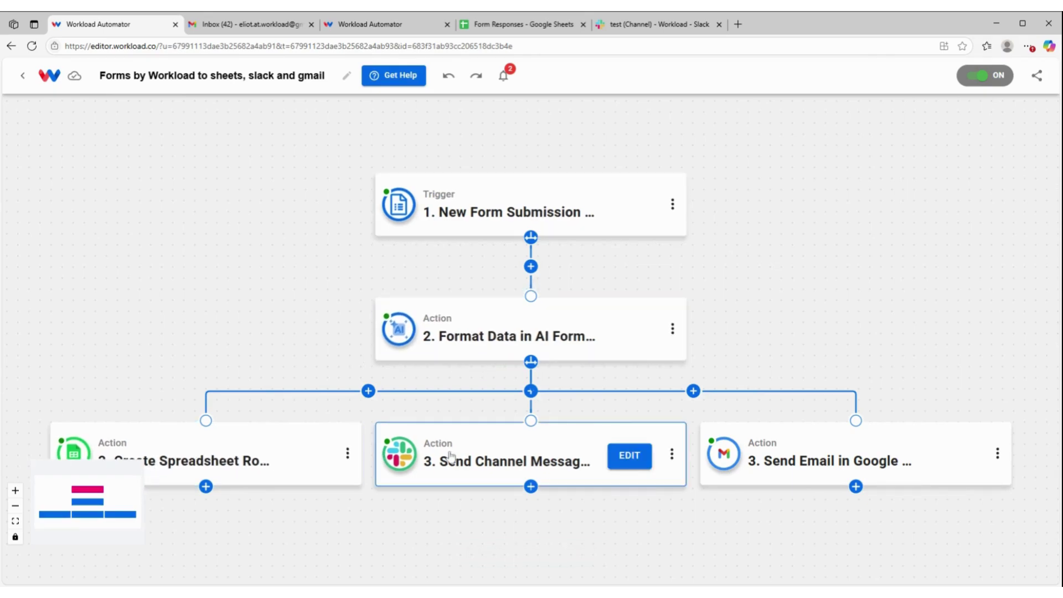
pyautogui.moveTo(863, 458)
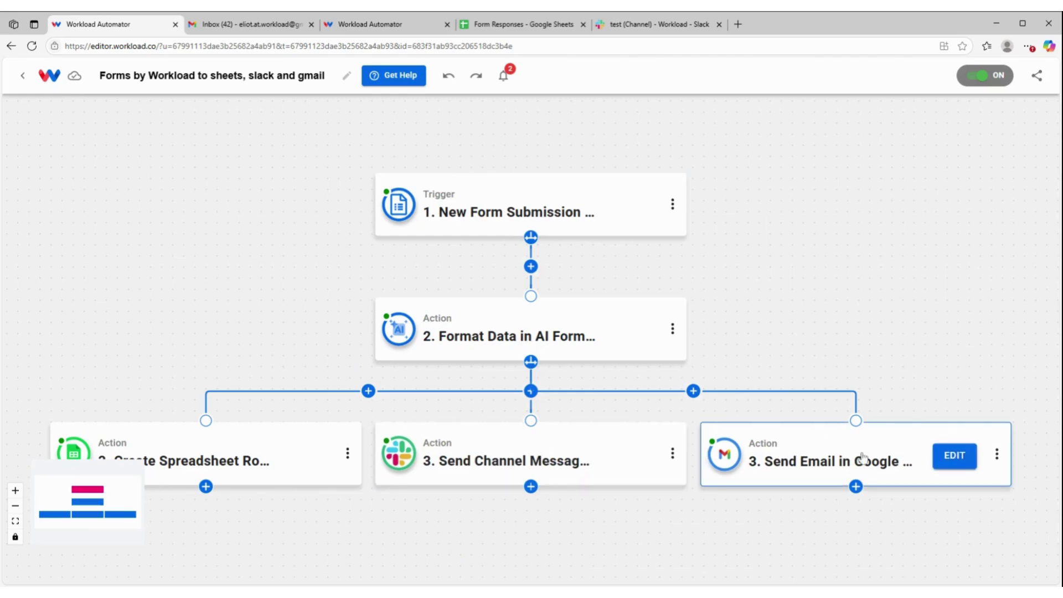
# Start another response to the live form, answering "Waffles" for breakfast and "To find the purest pleasures" for the meaning of life
pyautogui.click(384, 25)
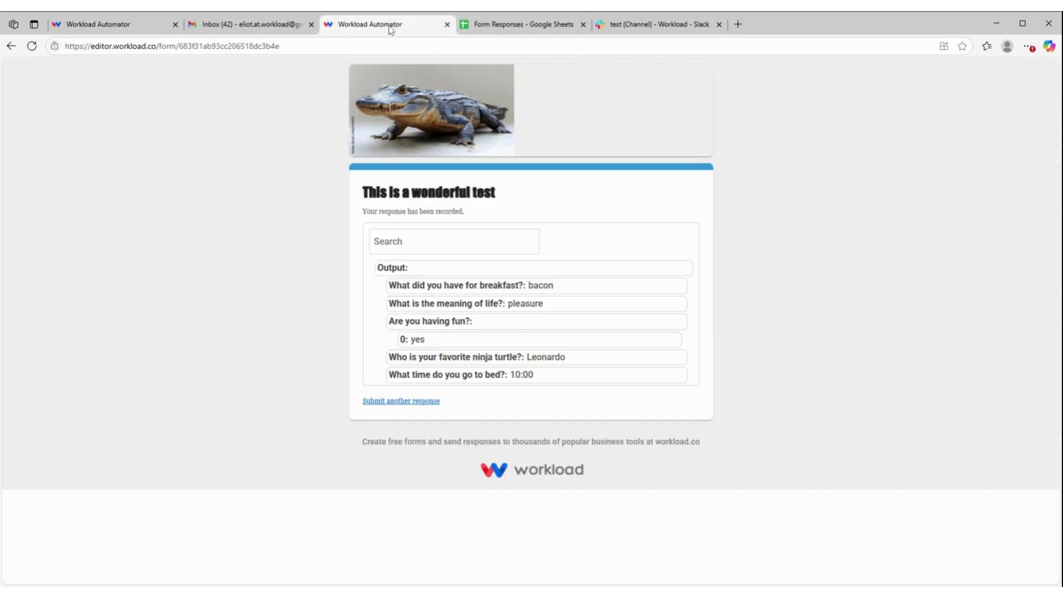
pyautogui.click(430, 401)
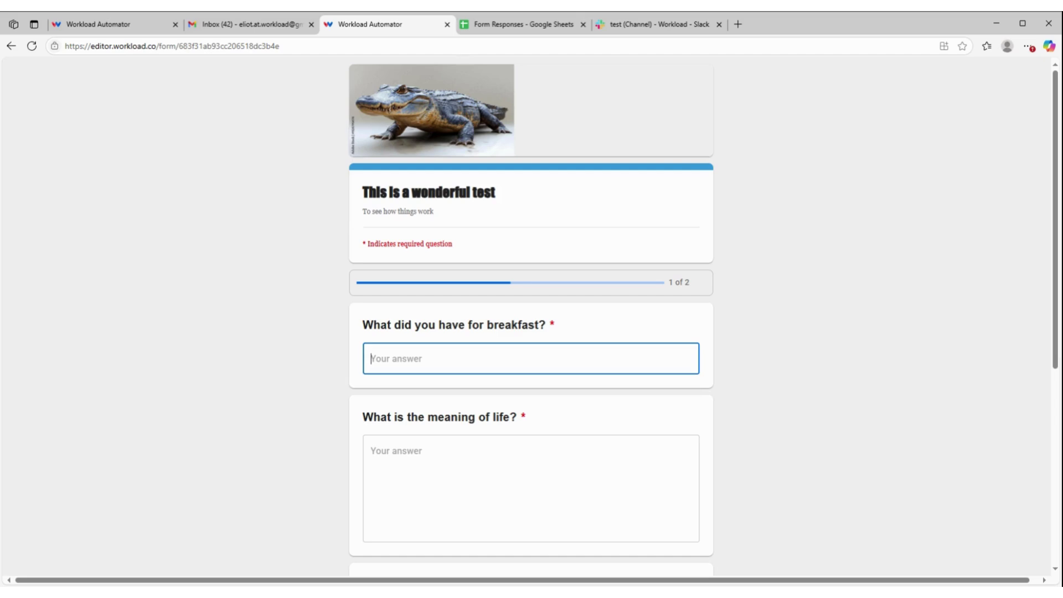
pyautogui.write('Waffles')
pyautogui.click(370, 450)
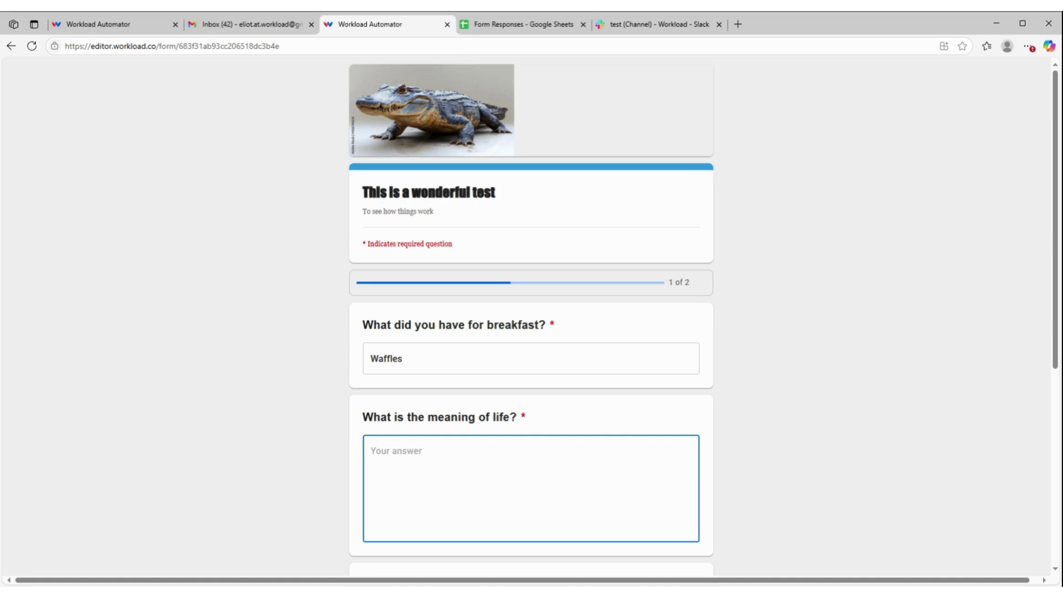
pyautogui.write('To find the purese')
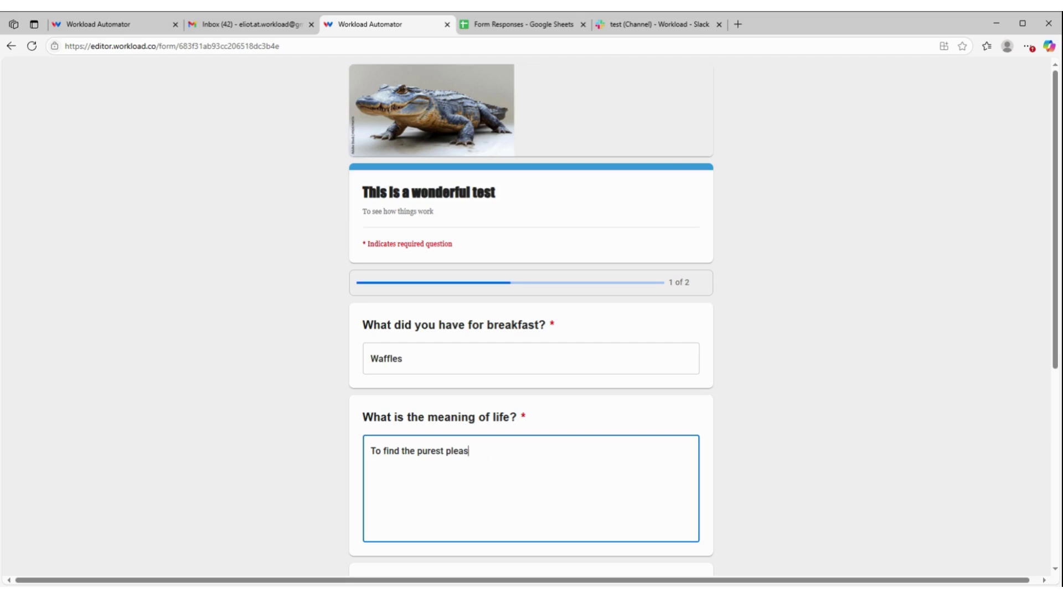
pyautogui.write(' pleasures')
# Answer yes to having fun, choose Michaelangelo as the favorite ninja turtle, and advance to the form's second page
pyautogui.scroll(-2, 371, 435)
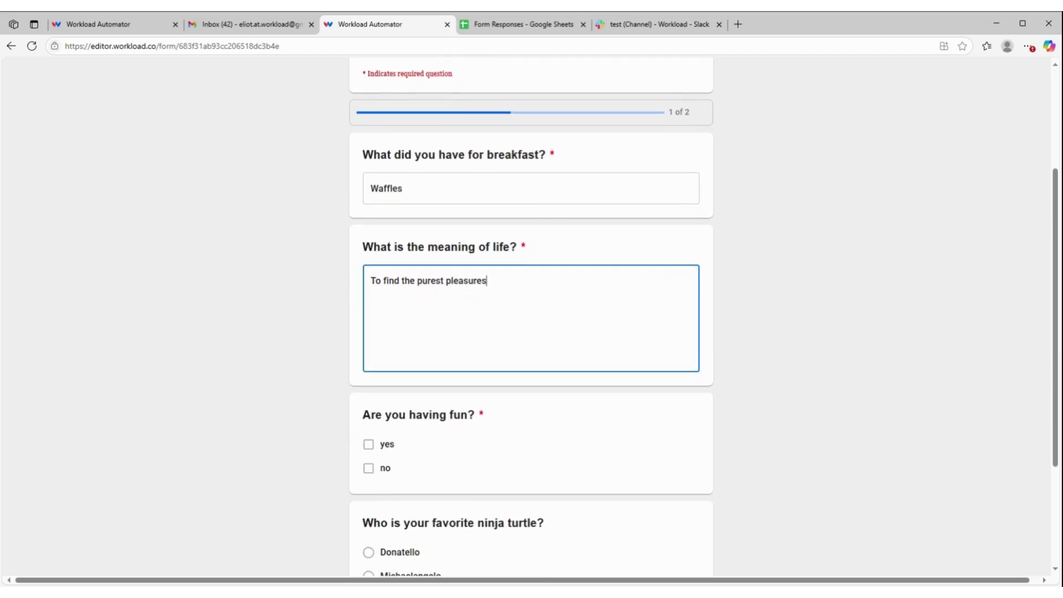
pyautogui.click(369, 435)
pyautogui.scroll(-3, 432, 431)
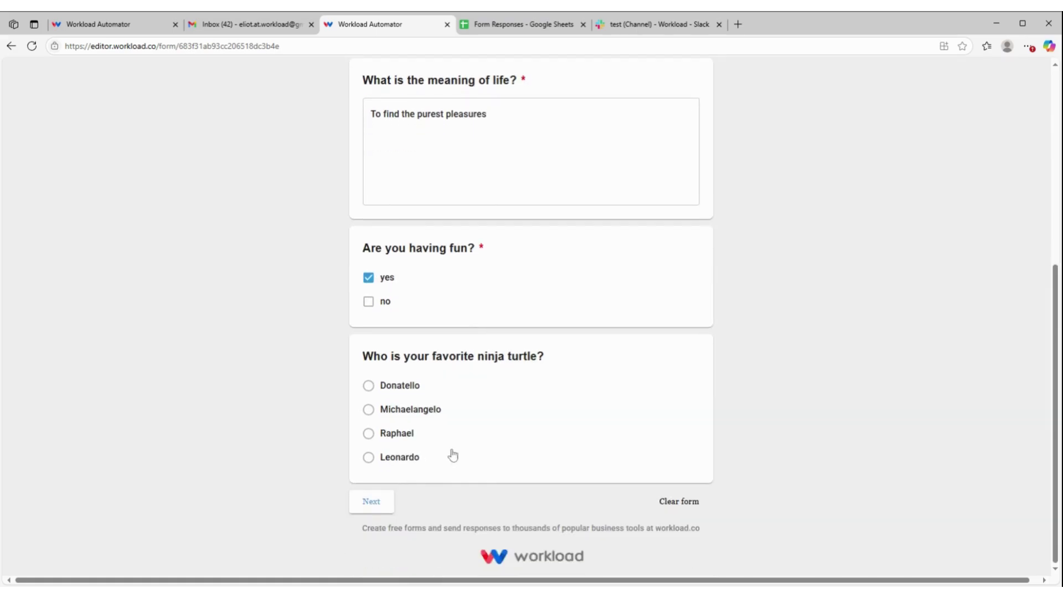
pyautogui.click(368, 409)
pyautogui.click(382, 509)
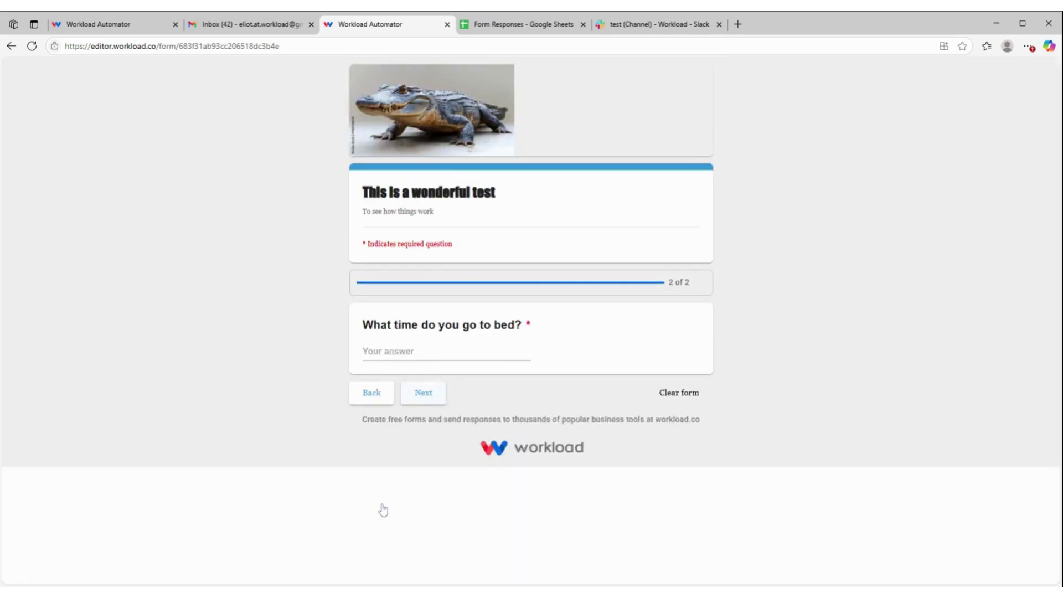
# Answer "when the sun sets" for the bedtime question and submit the form response
pyautogui.click(441, 350)
pyautogui.write('when the sun sets')
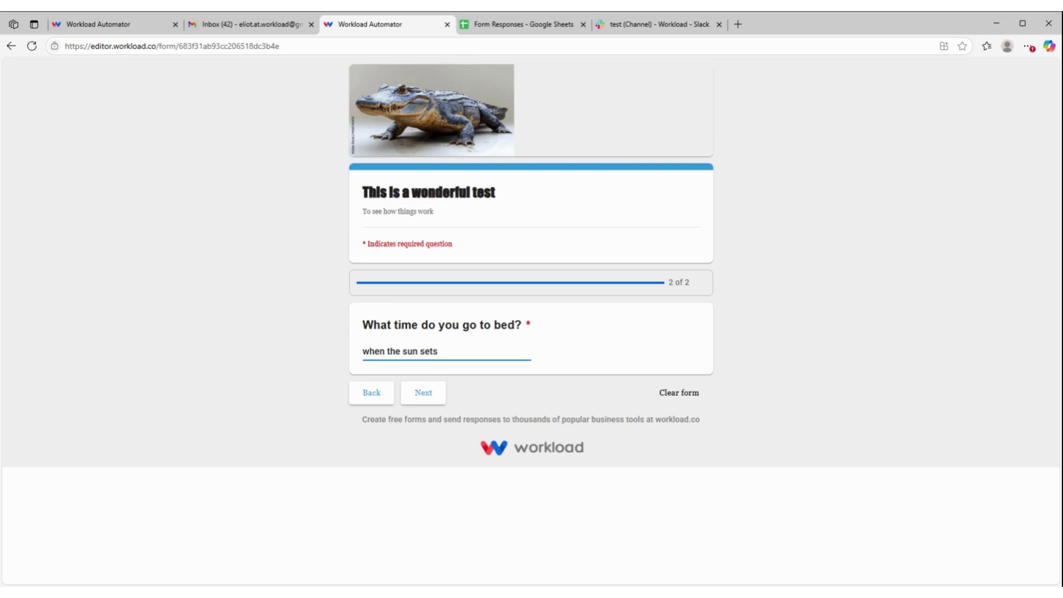
pyautogui.click(422, 395)
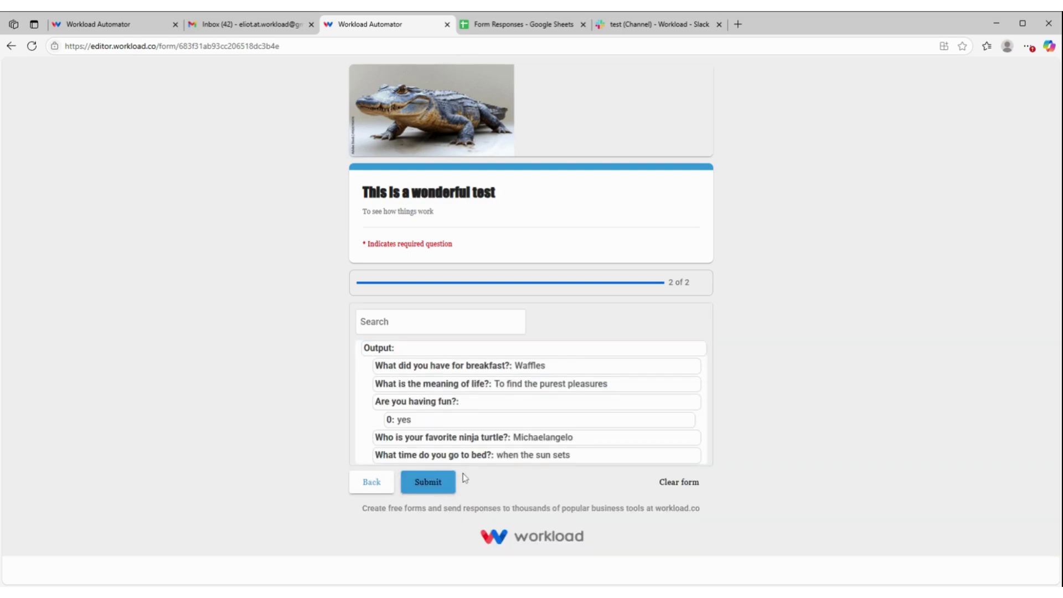
pyautogui.click(426, 481)
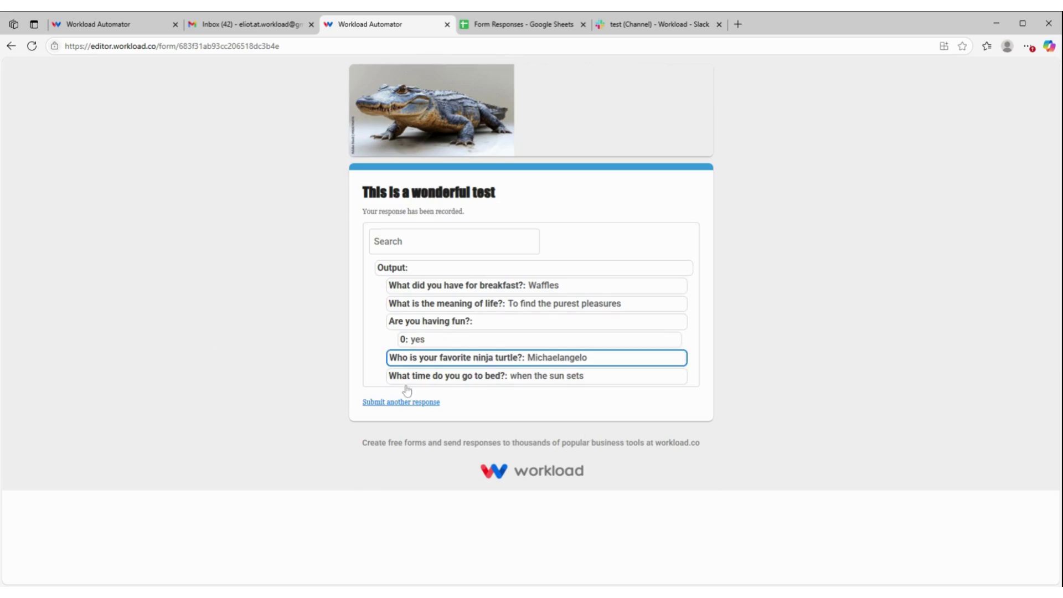
# Check the Form Responses spreadsheet, the Slack test channel and the Gmail inbox for the new response, and return to the automation editor
pyautogui.click(507, 25)
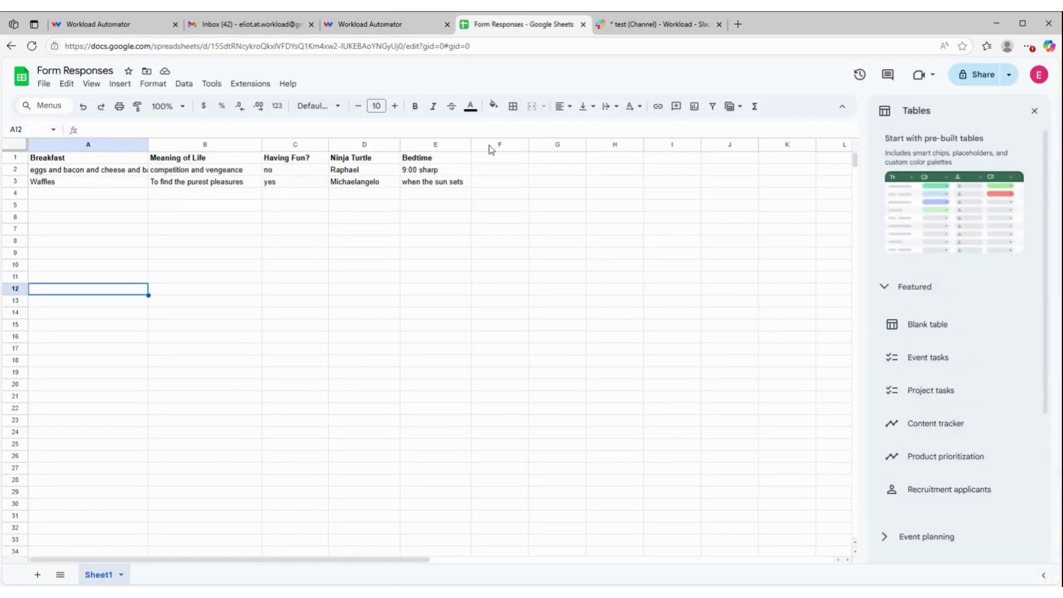
pyautogui.click(670, 25)
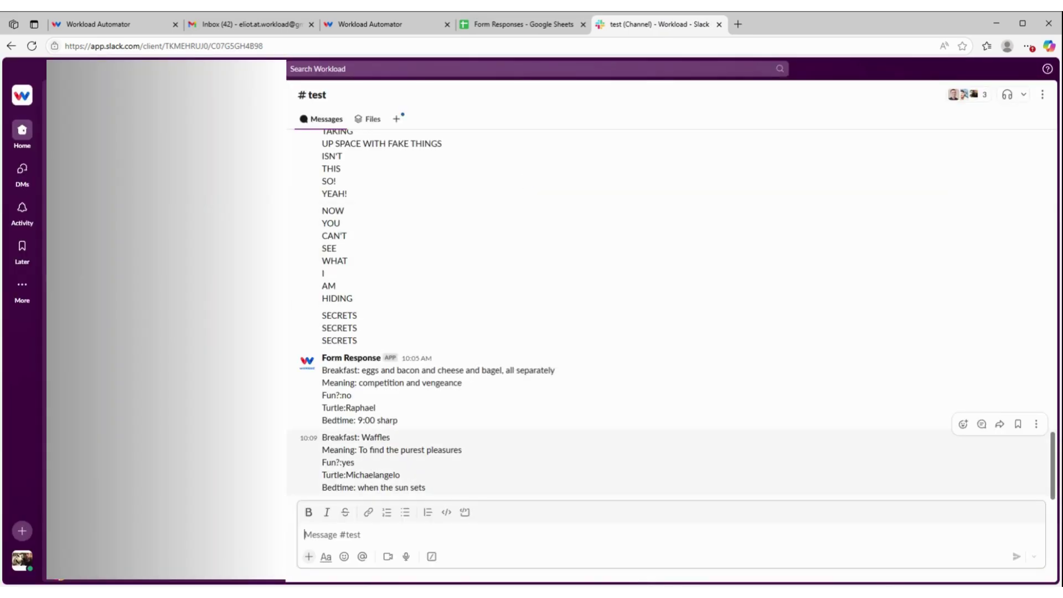
pyautogui.click(244, 24)
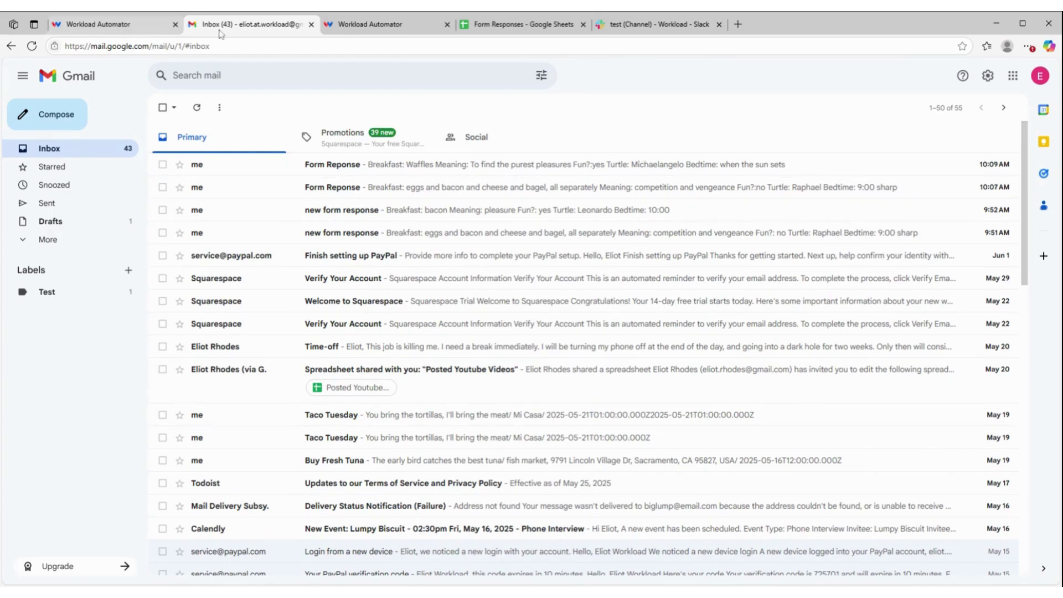
pyautogui.click(109, 29)
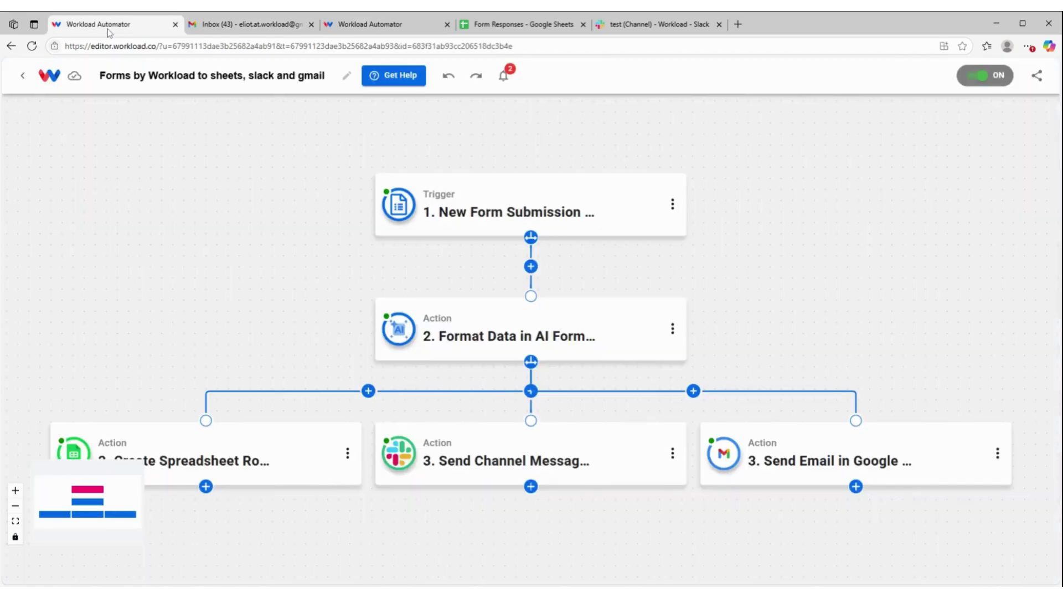